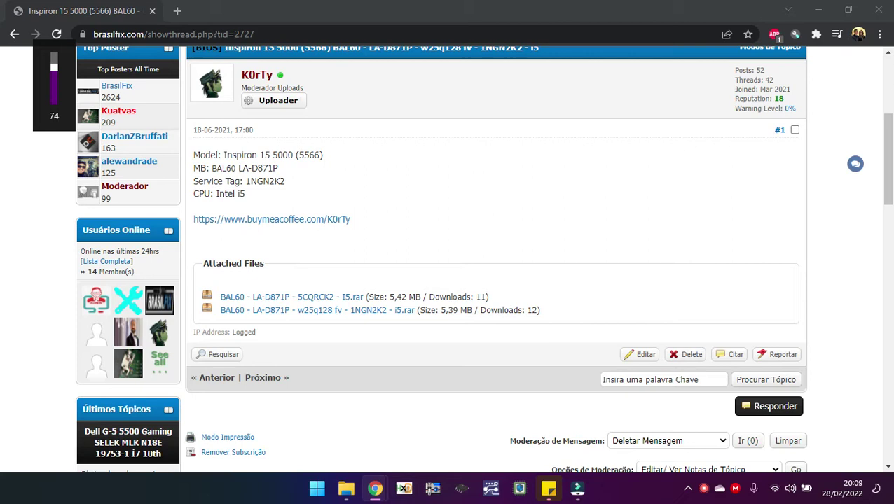
Download the attachment BAL60 - LA-D871P - w25q128 fv - 1NGN2K2 - i5.rar into a new desktop folder named Dell Erro Power Rail.
left_click(480, 211)
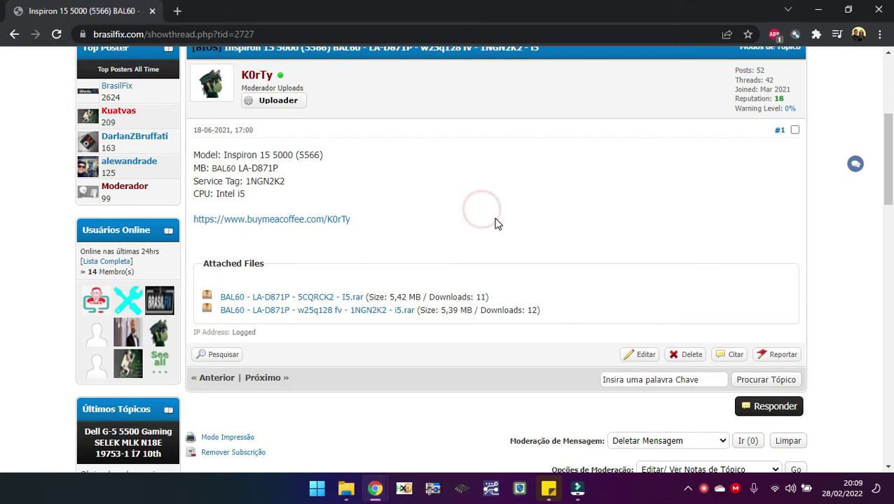
left_click(381, 310)
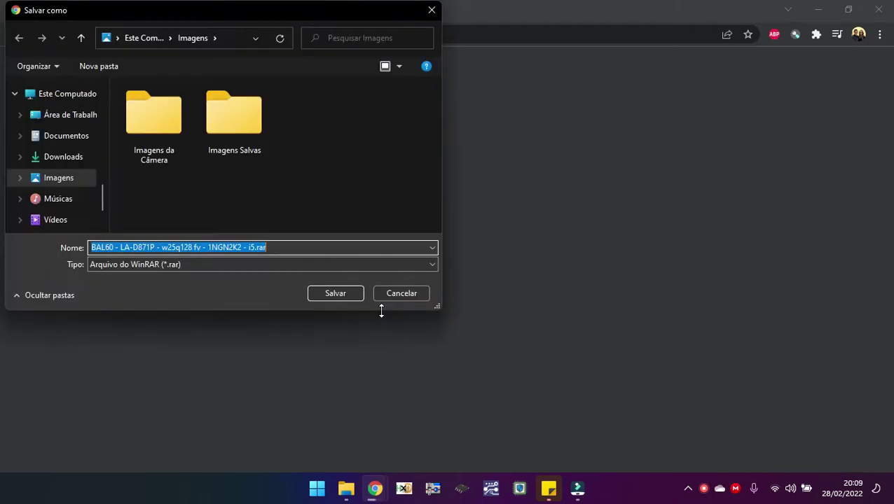
left_click(56, 123)
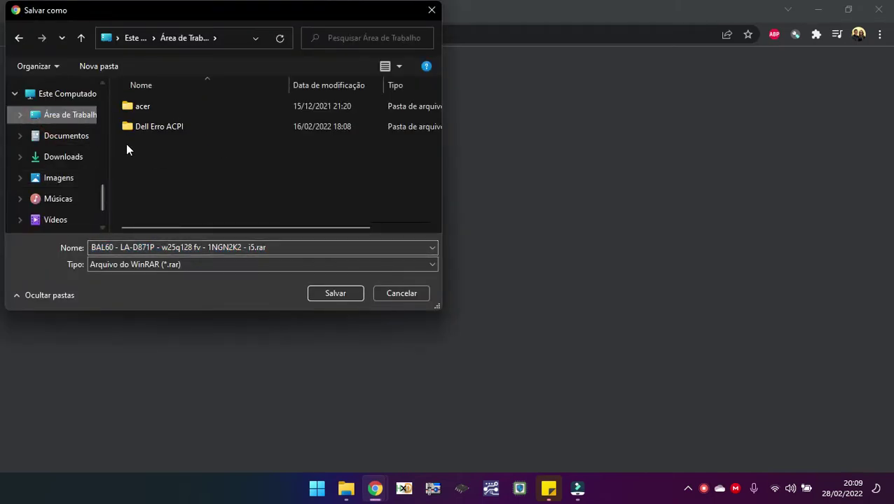
left_click(109, 70)
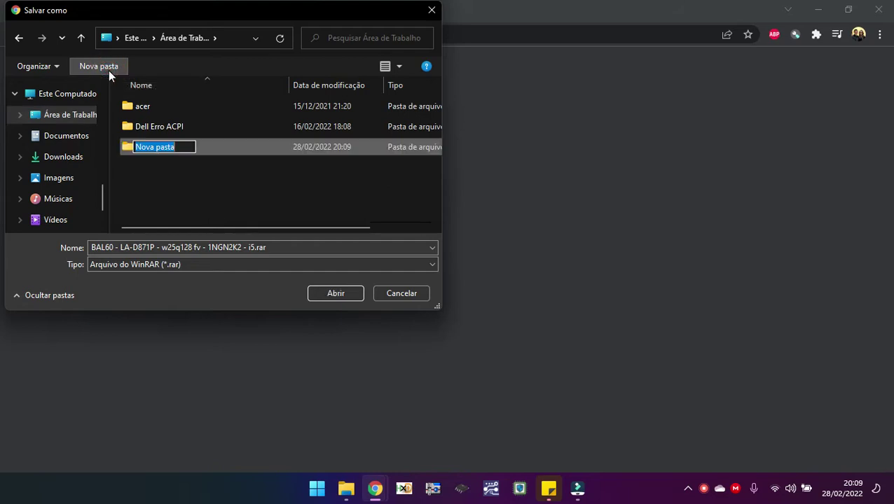
type("Dell e")
key("BackSpace")
type("Erro")
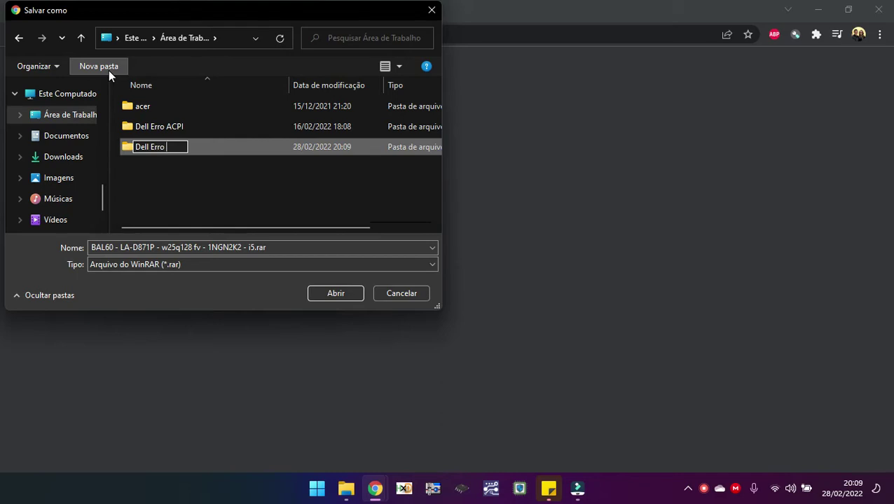
type(" Power Rail")
key("Return")
key("Return")
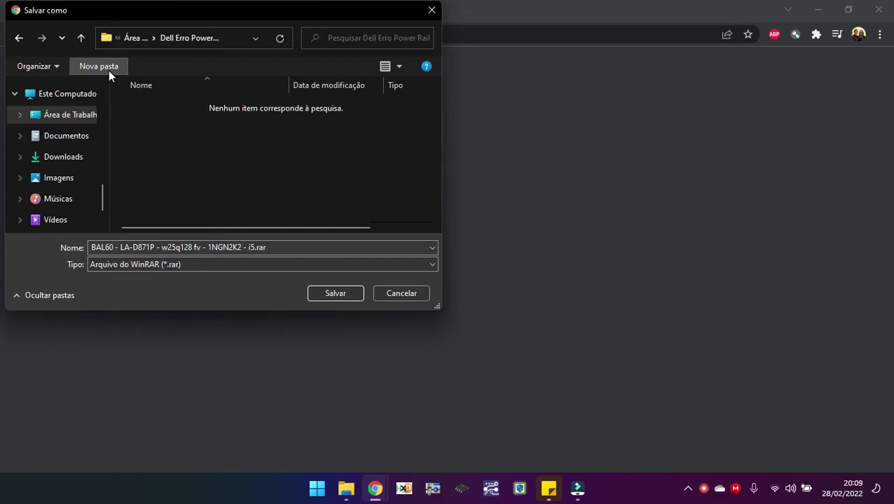
left_click(334, 290)
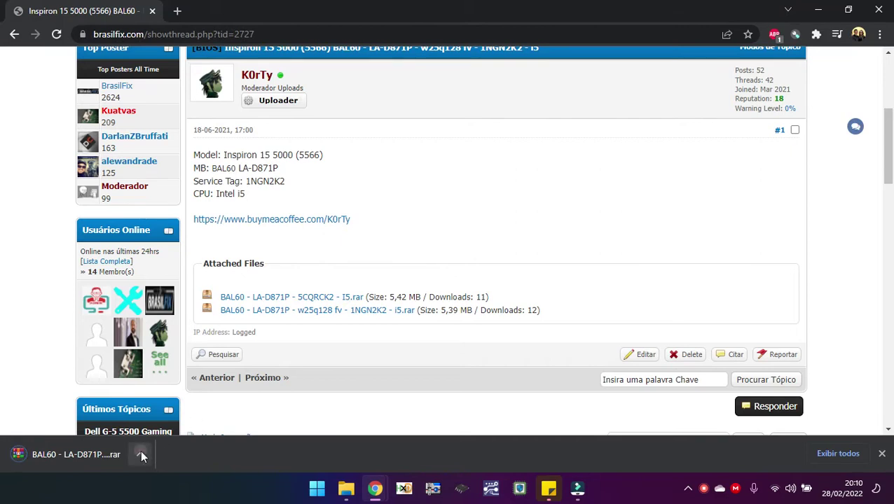
Extract the downloaded archive into a subfolder bearing its own name and open that subfolder.
left_click(140, 452)
left_click(178, 406)
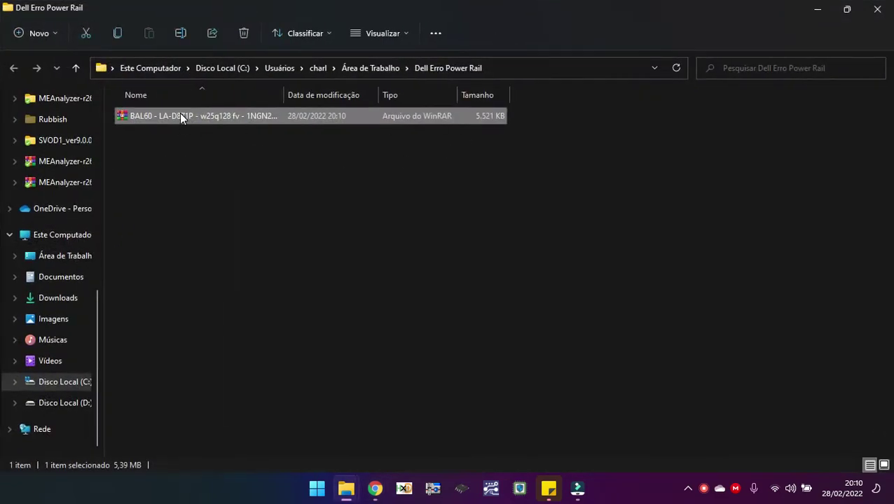
right_click(180, 115)
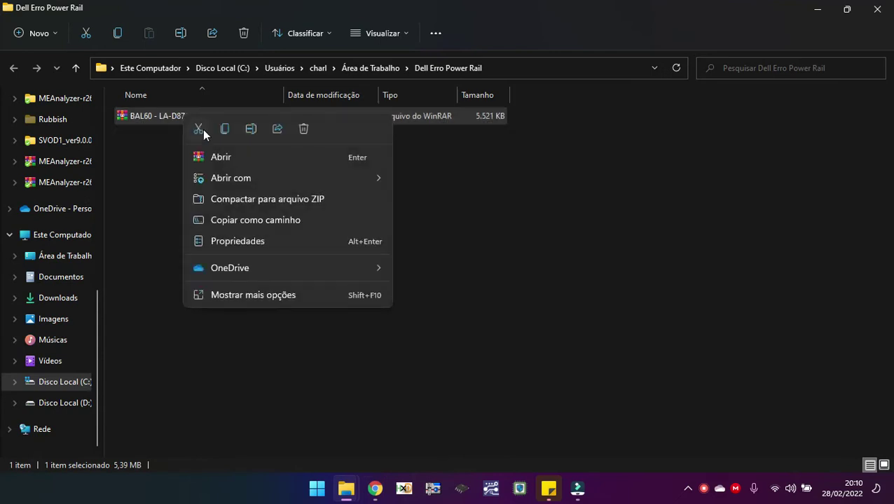
left_click(275, 294)
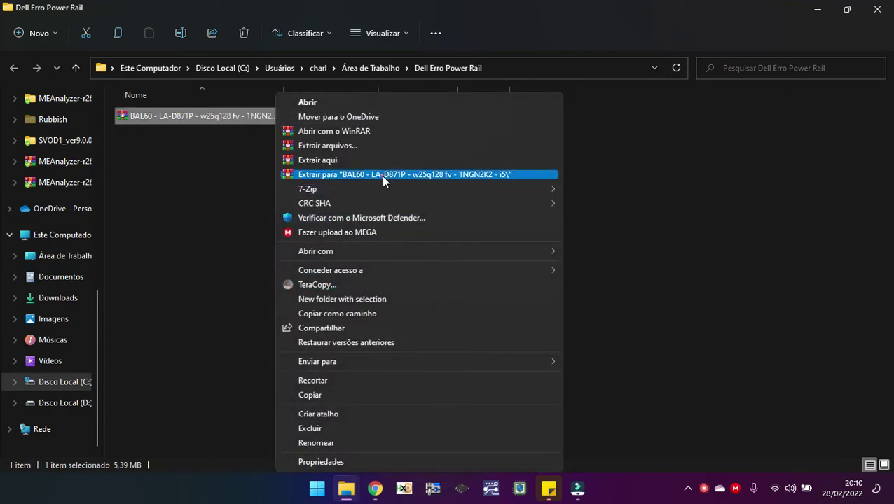
left_click(381, 175)
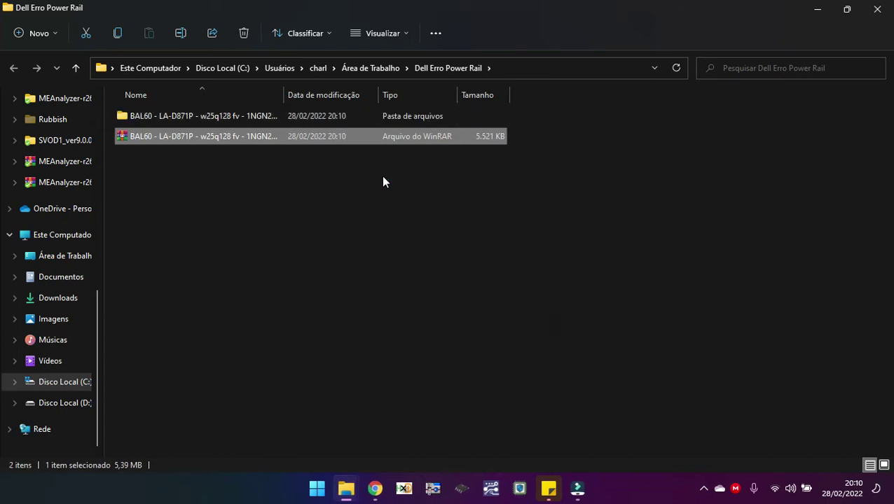
double_click(224, 123)
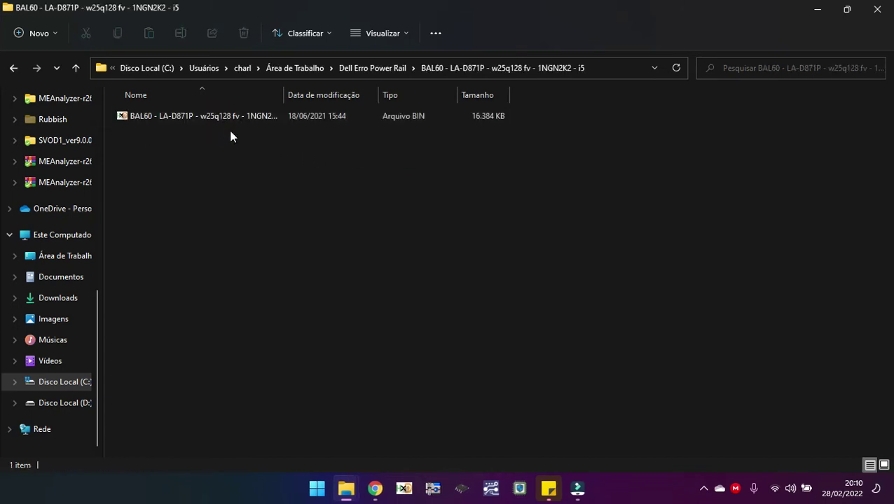
Launch ME Analyzer and load the extracted BAL60 BIN file into it.
left_click(522, 486)
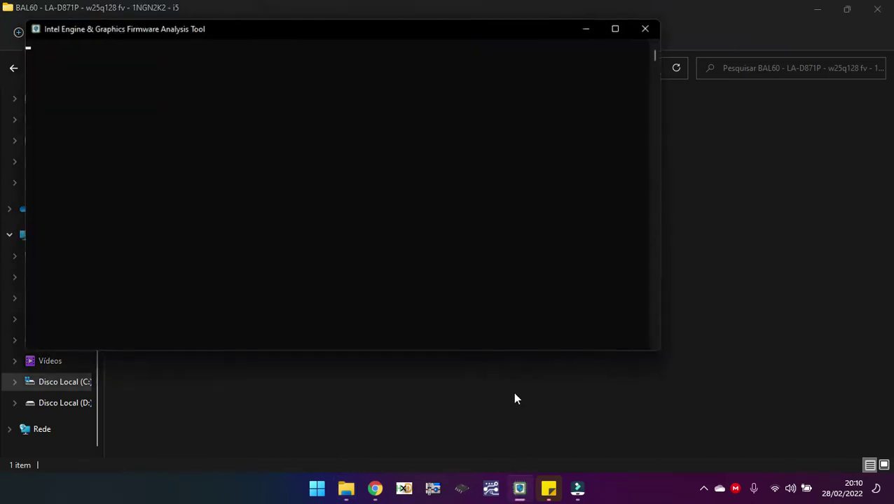
left_click_drag(314, 39, 568, 44)
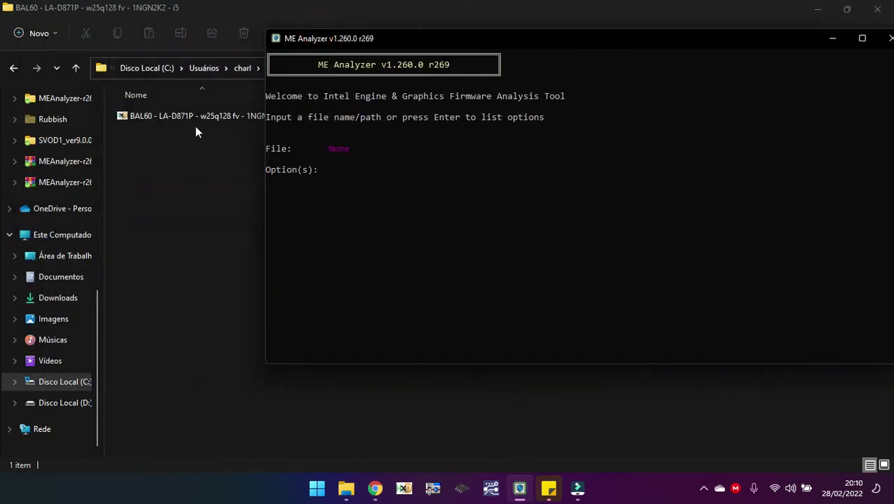
left_click_drag(181, 116, 401, 262)
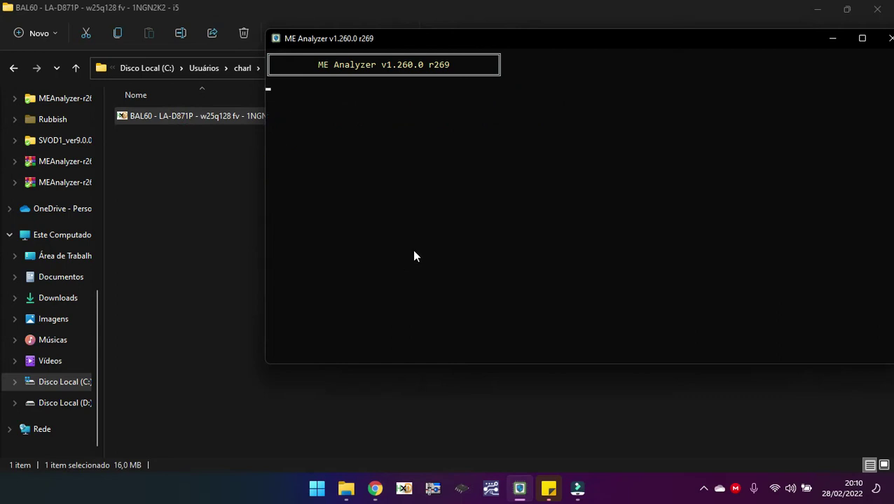
Examine the firmware analysis table for the ME version, date, file system state and Flash Image Tool version.
scroll(492, 272, "up", 3)
scroll(493, 272, "up", 3)
left_click_drag(544, 153, 597, 161)
left_click(484, 222)
scroll(535, 301, "down", 2)
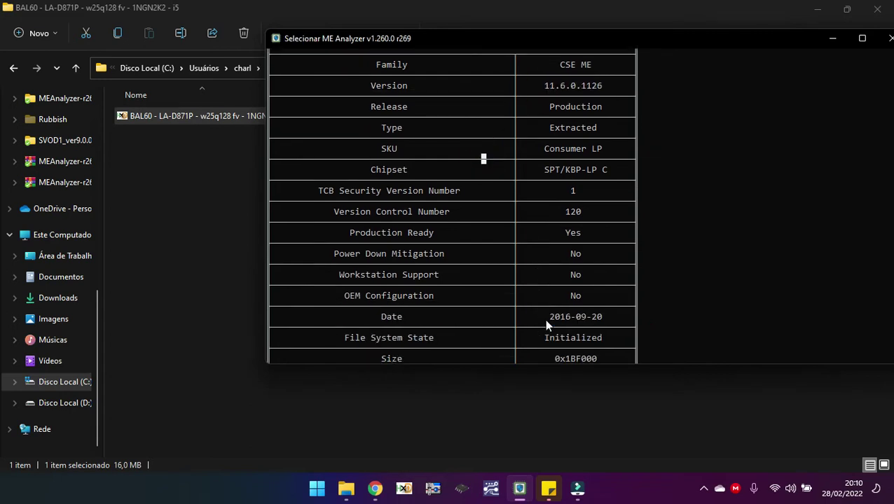
scroll(547, 323, "down", 1)
left_click_drag(539, 348, 599, 354)
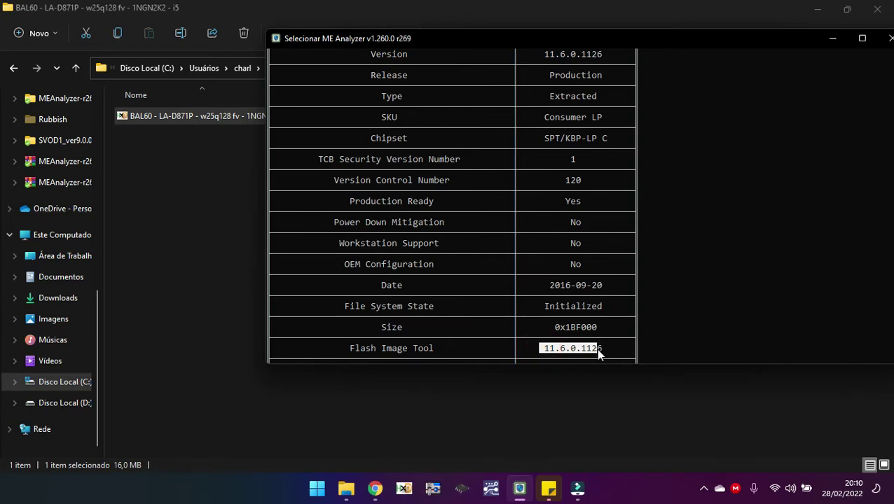
In File Explorer, open the WIN32 folder of the Flash Image Tool inside Firmware Tools, (CS)ME System Tools, CSME System Tools v11 r41.
left_click(143, 195)
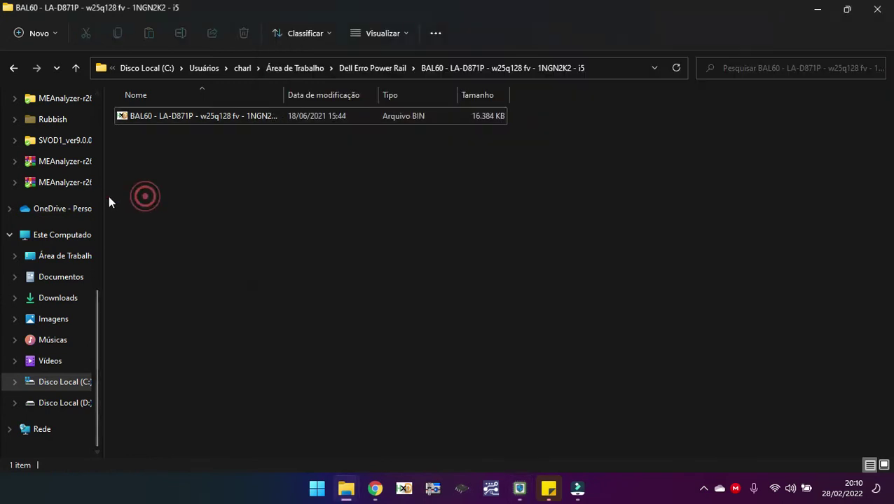
scroll(52, 186, "up", 3)
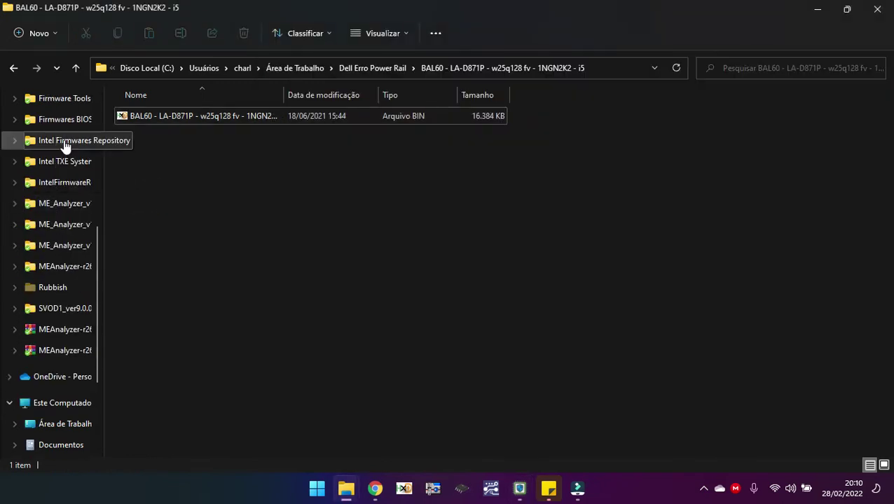
left_click(64, 104)
double_click(153, 116)
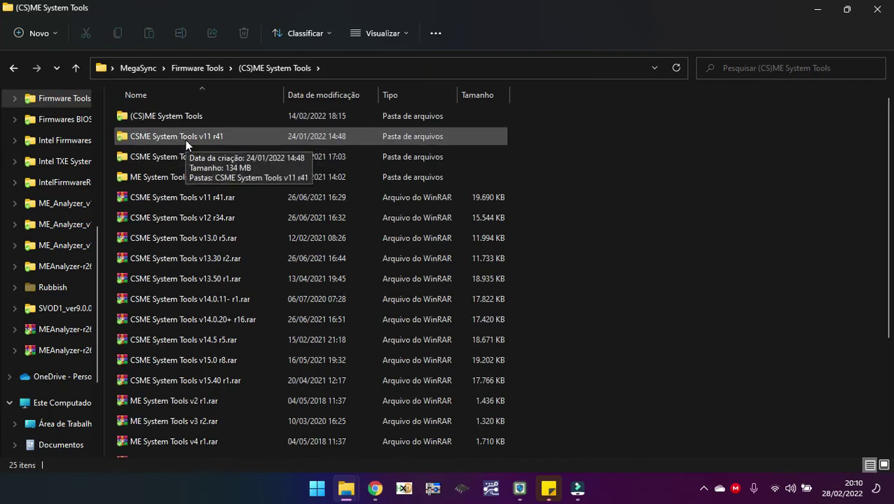
double_click(185, 140)
double_click(165, 116)
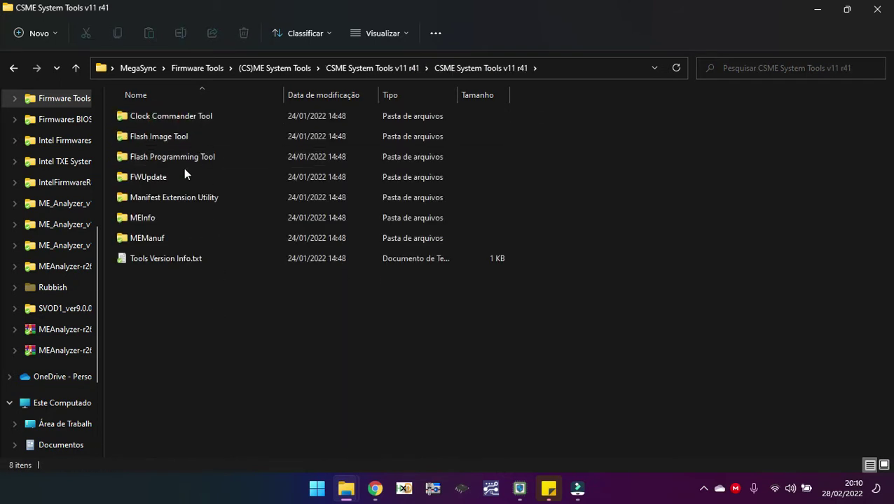
double_click(182, 137)
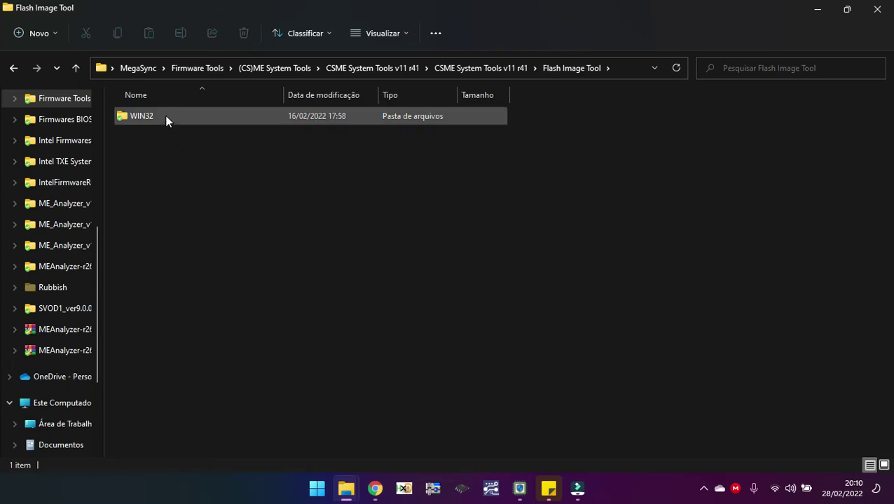
double_click(166, 118)
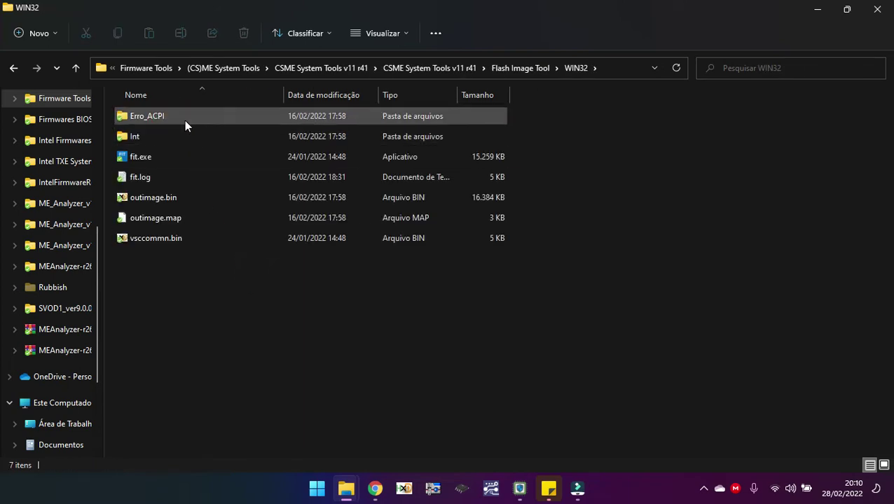
Delete the Erro_ACPI and Int folders together with outimage.bin and outimage.map from the WIN32 folder.
left_click(184, 120)
left_click(165, 134, "ctrl")
left_click(173, 198, "ctrl")
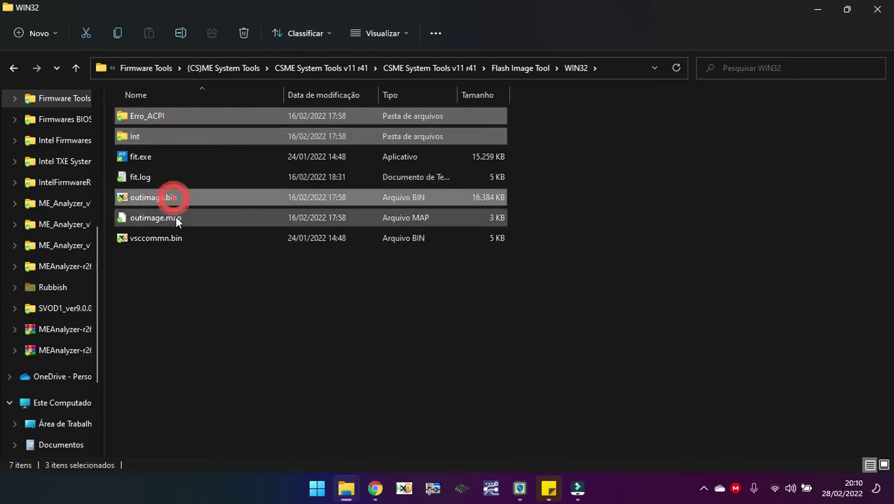
left_click(176, 219, "ctrl")
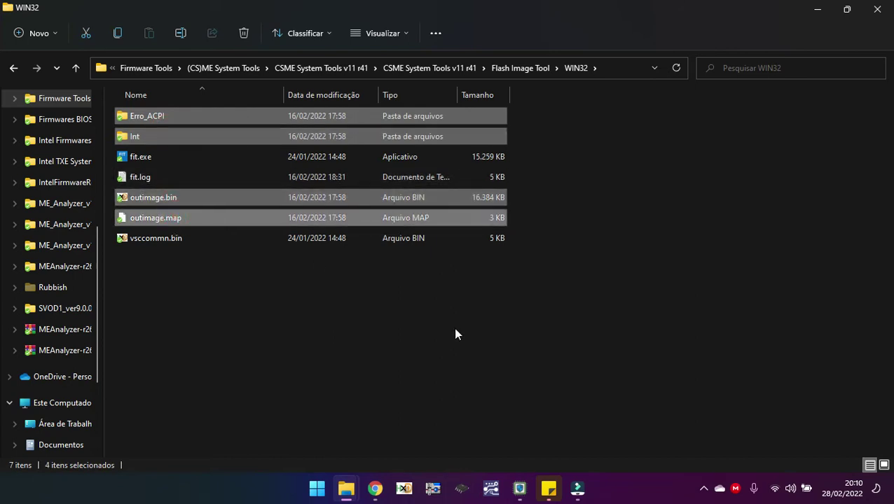
key("Delete")
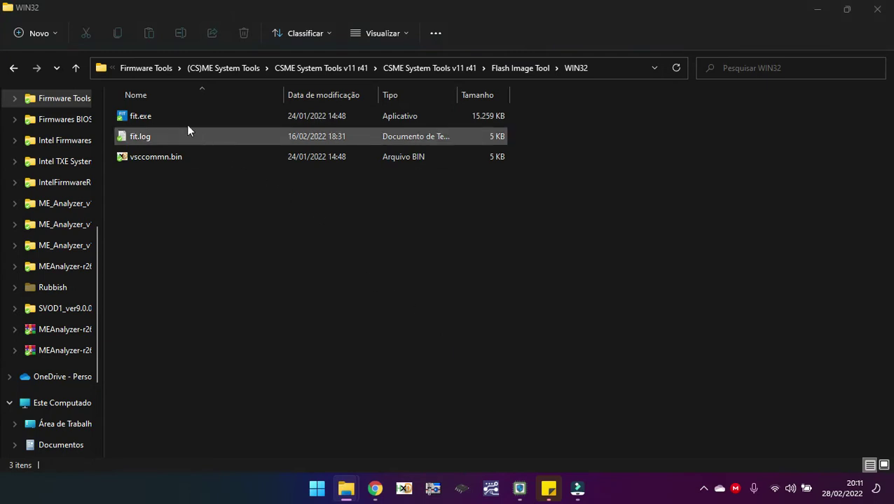
Launch fit.exe in a maximized window and set Generate Intermediate Files to No in its build settings.
left_click(170, 116)
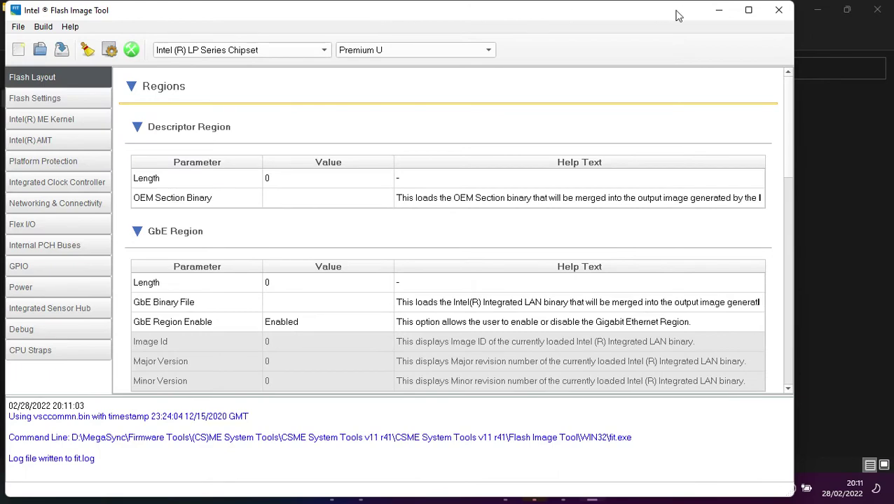
left_click(748, 10)
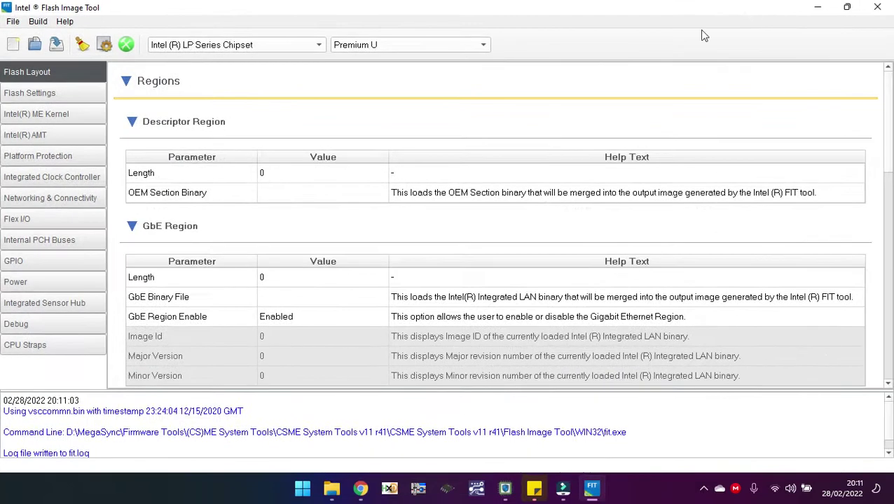
left_click(39, 21)
left_click(70, 49)
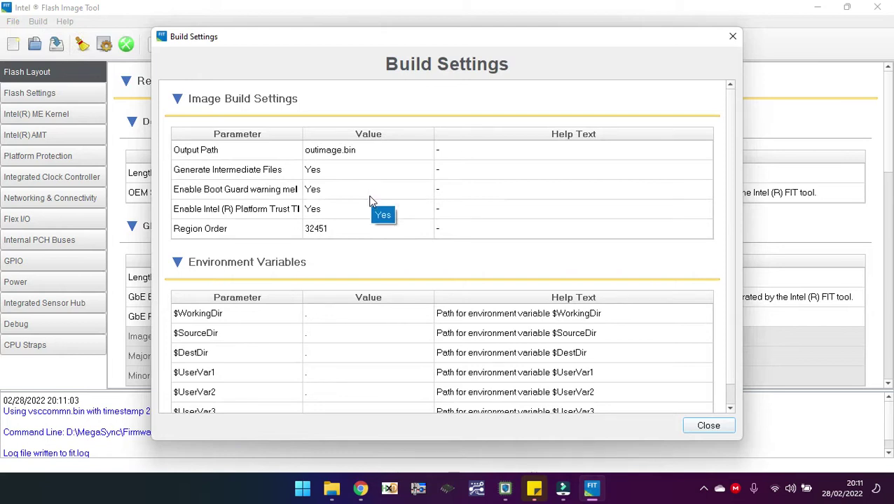
left_click(374, 172)
left_click(376, 172)
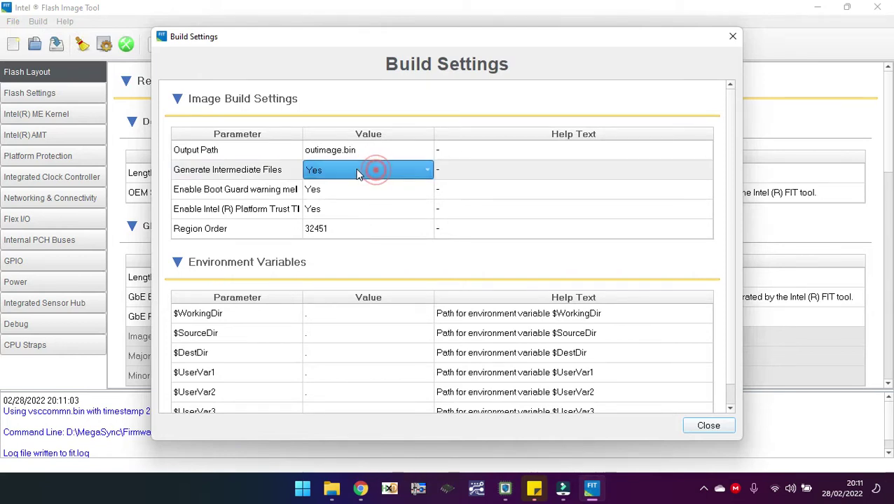
left_click(351, 152)
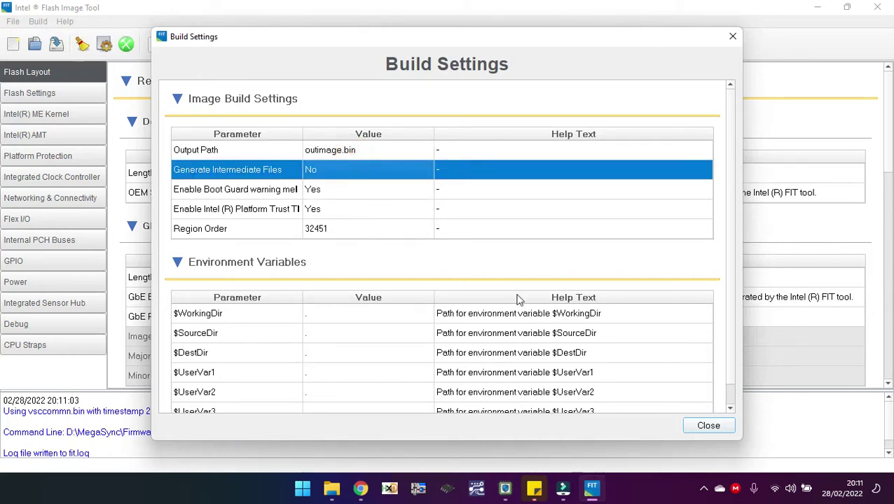
left_click(708, 426)
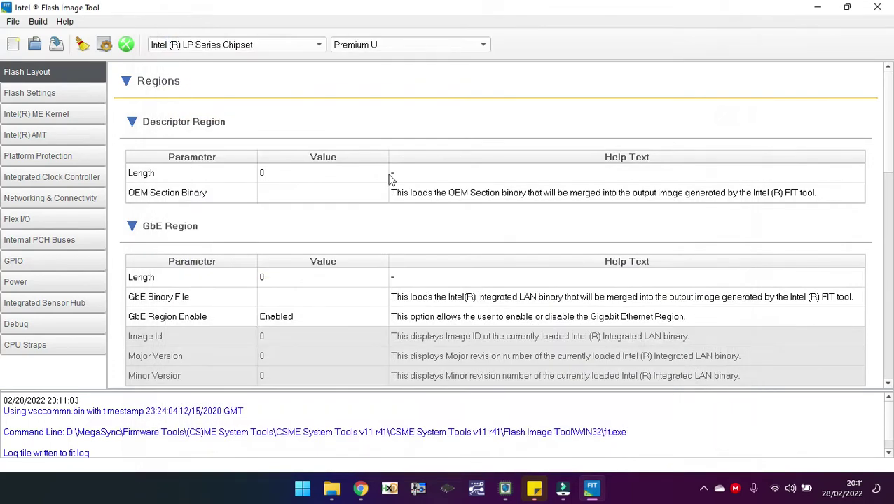
Load the BIN dump from the Desktop folder Dell Erro Power Rail, BAL60 - LA-D871P subfolder, into Flash Image Tool, discarding changes to Untitled.xml.
key("alt+Tab")
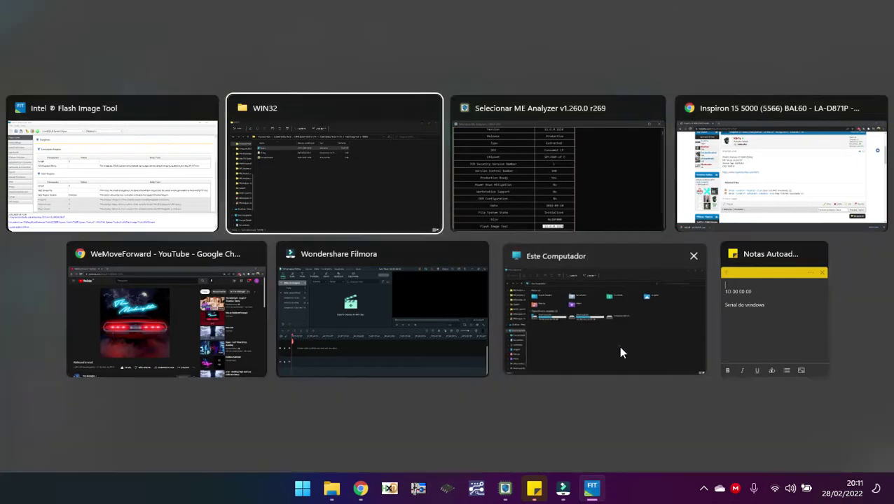
left_click(618, 345)
double_click(211, 118)
double_click(179, 156)
double_click(174, 117)
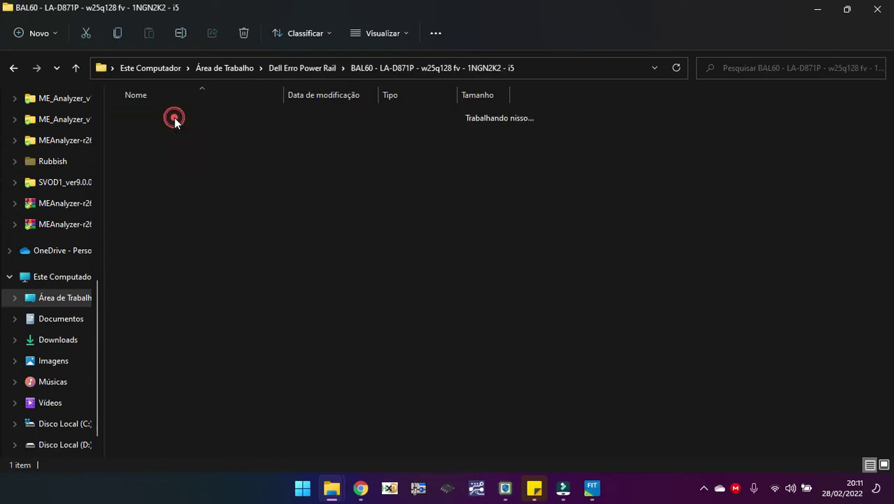
left_click_drag(180, 115, 275, 180)
key("alt+Tab")
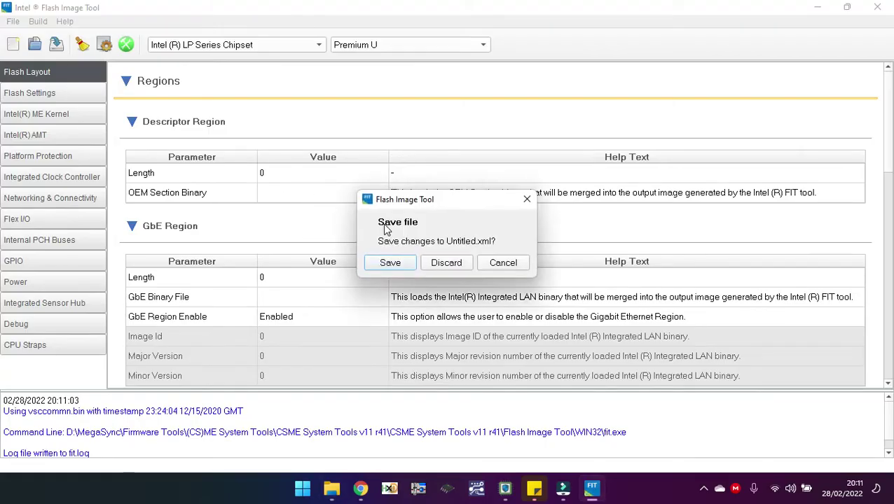
left_click(435, 263)
left_click(442, 264)
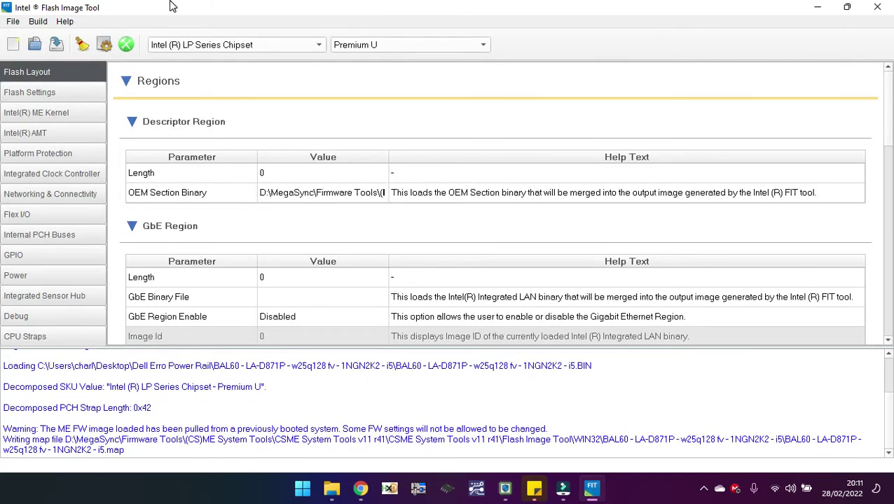
Set Generate Intermediate Files to No in the build settings for the loaded image.
left_click(38, 21)
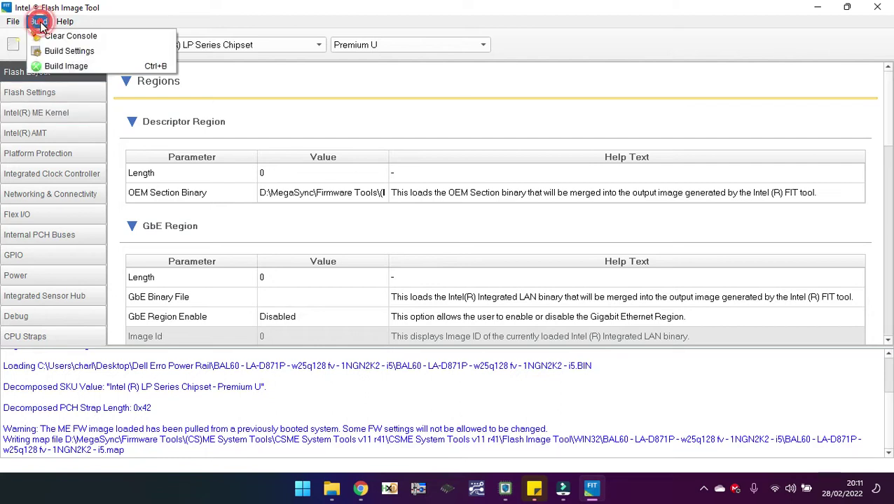
left_click(88, 51)
left_click(384, 170)
left_click(385, 170)
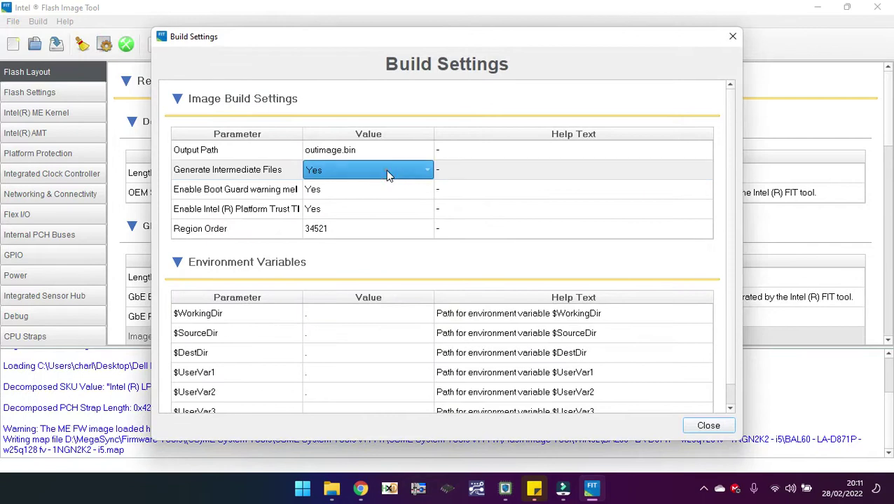
left_click(384, 170)
left_click(383, 151)
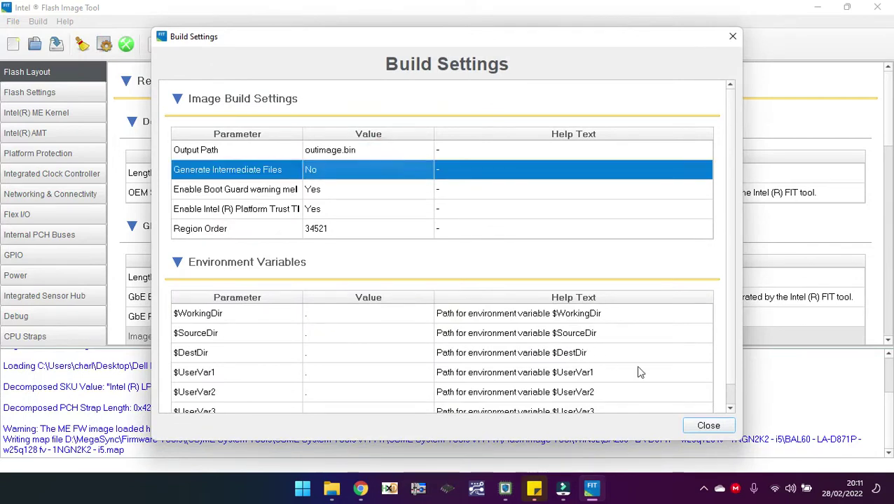
left_click(692, 425)
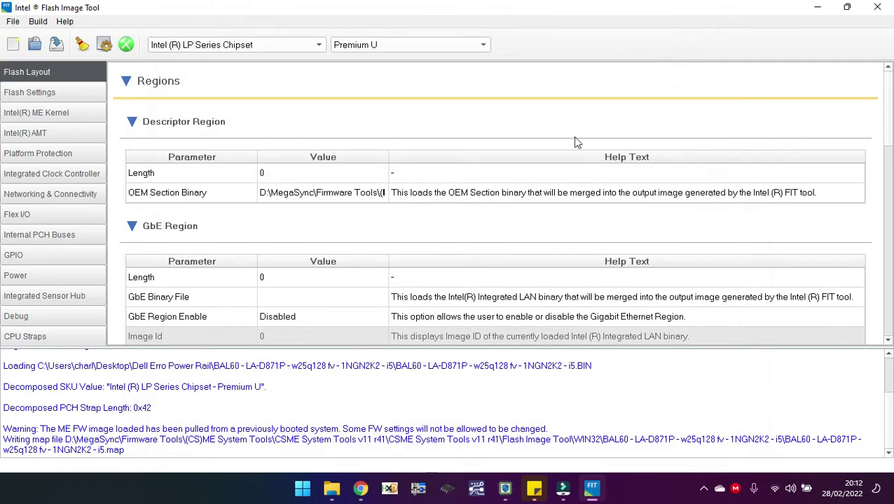
left_click(14, 24)
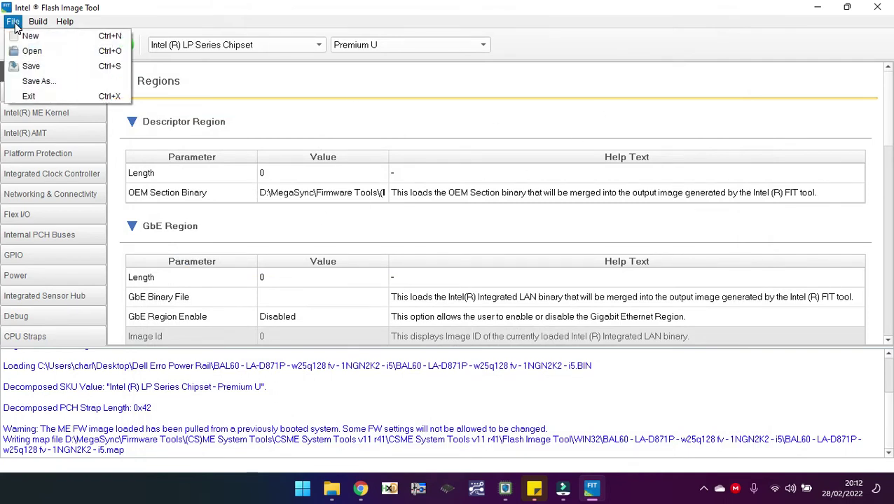
left_click(42, 79)
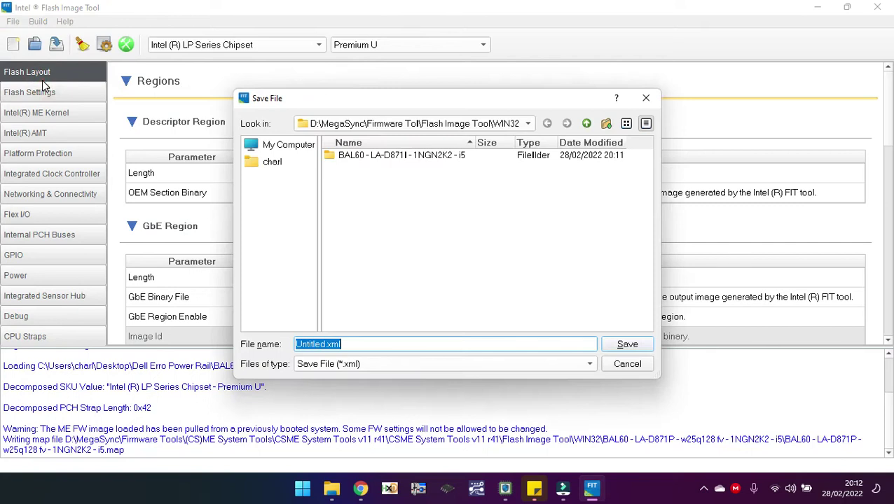
left_click(292, 147)
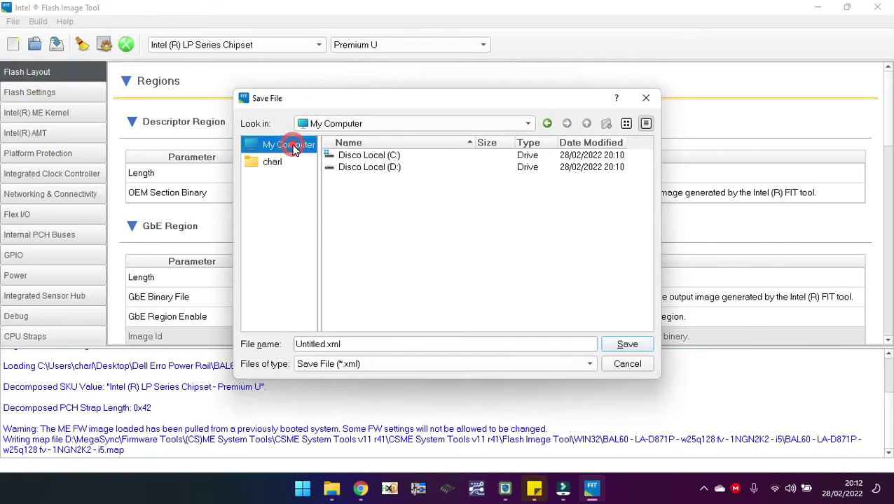
left_click(279, 162)
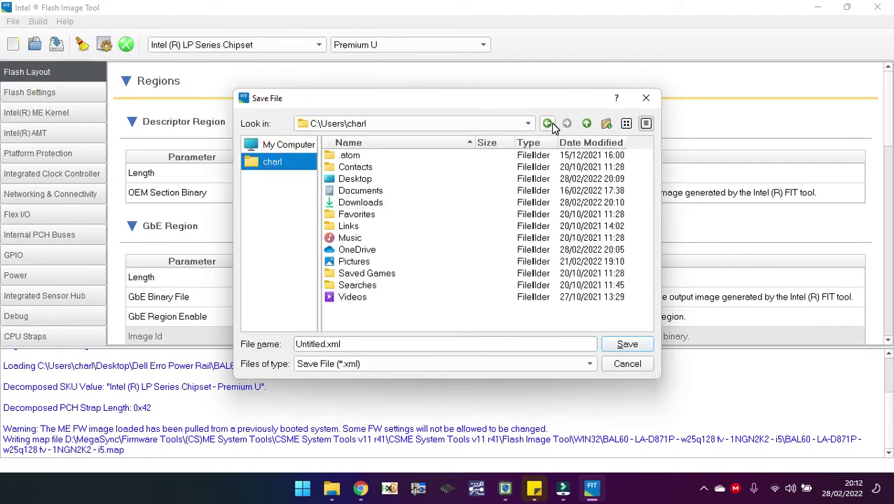
double_click(392, 180)
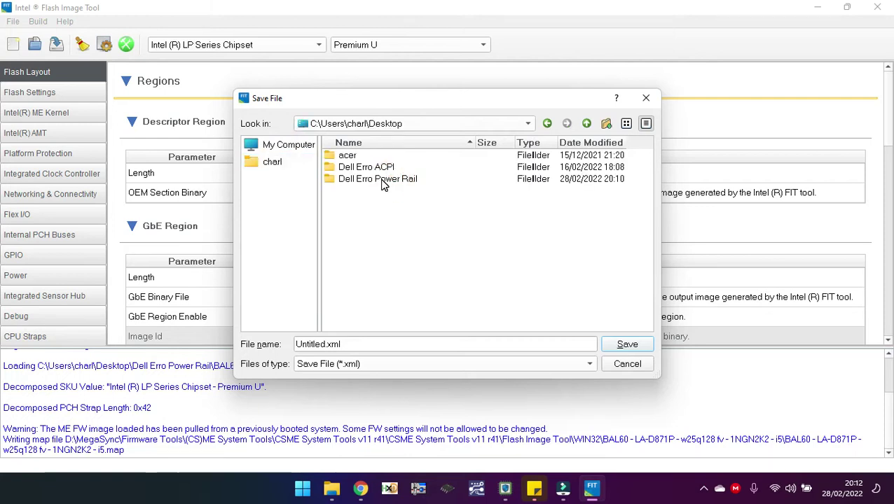
left_click(635, 363)
Save the configuration under the name Erro_Rail.xml in the Flash Image Tool's WIN32 folder.
left_click(12, 22)
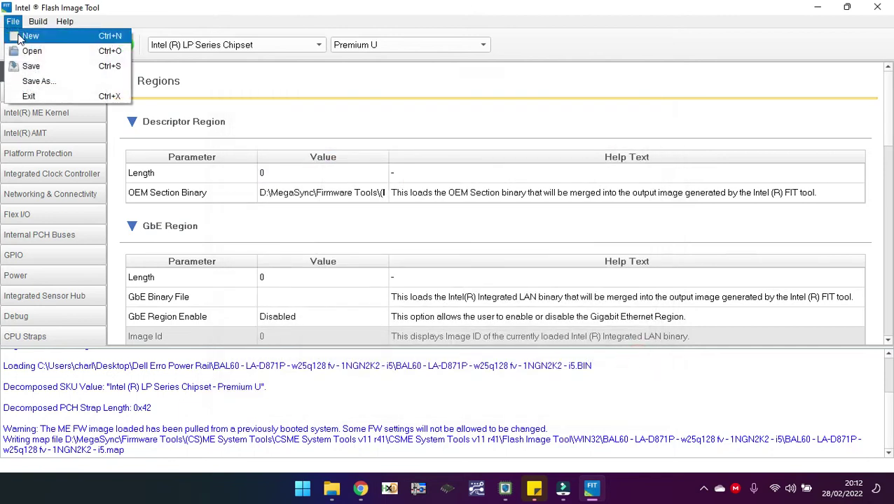
left_click(36, 78)
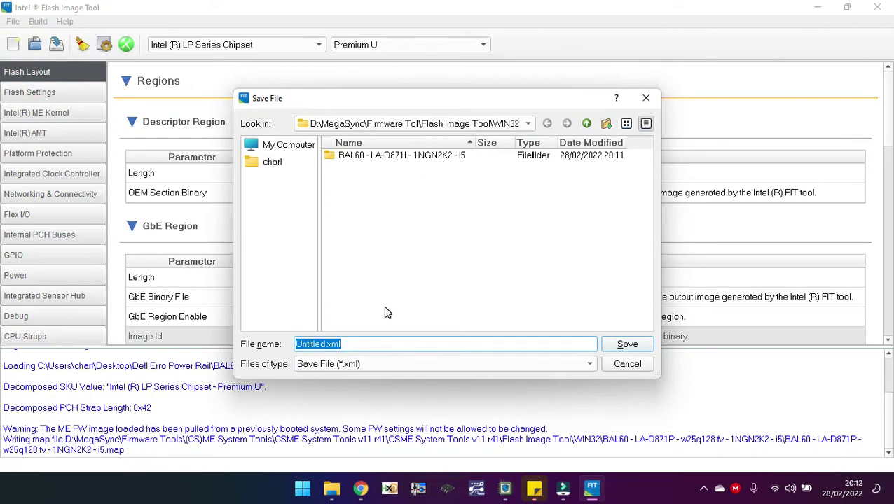
key("Home")
key("Delete")
key("Delete")
key("Delete")
key("Delete")
key("Delete")
key("Delete")
key("Delete")
key("Delete")
type("Erro_Rail")
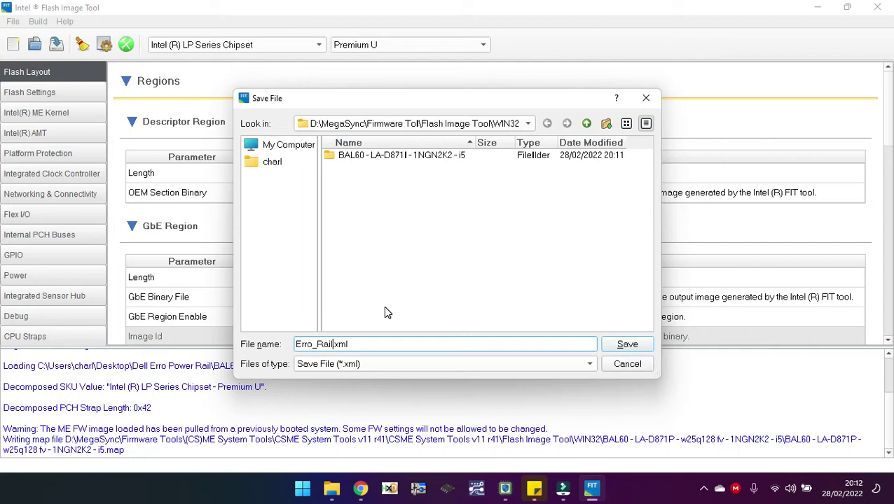
key("Return")
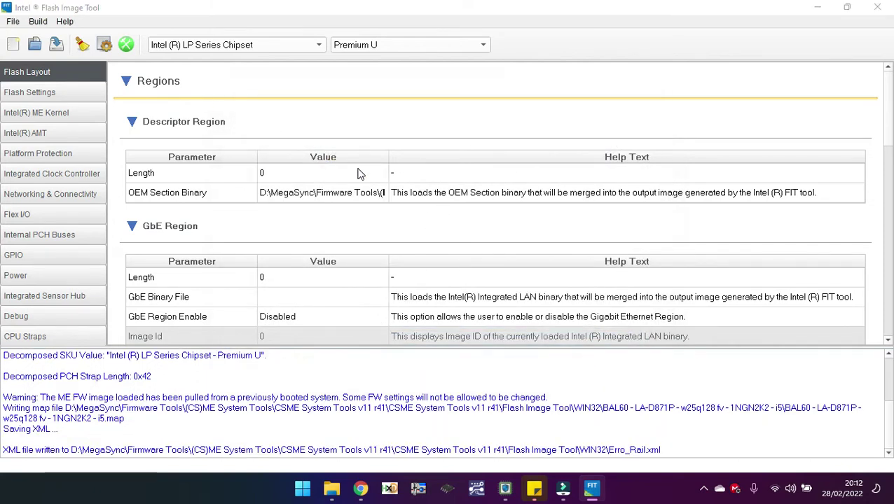
In File Explorer, open the Decomp folder inside WIN32's BAL60 - LA-D871P folder and place it side by side with the Chrome window.
key("alt+Tab")
key("alt+Tab")
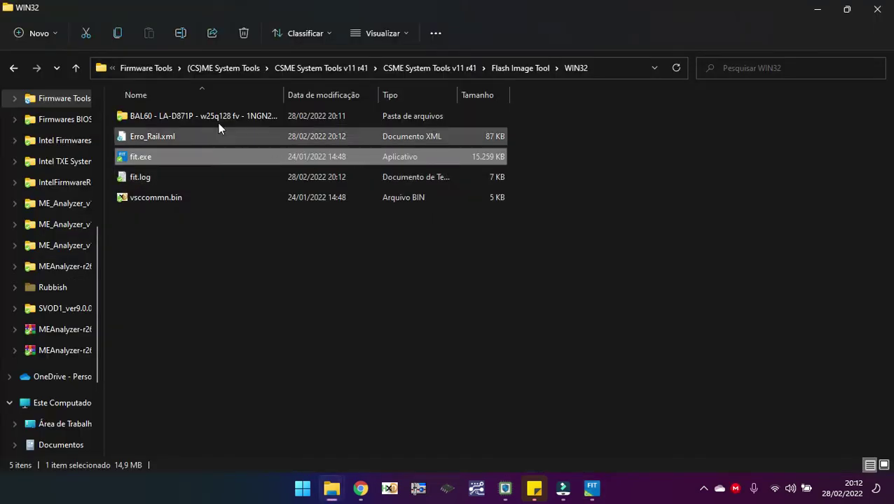
double_click(196, 111)
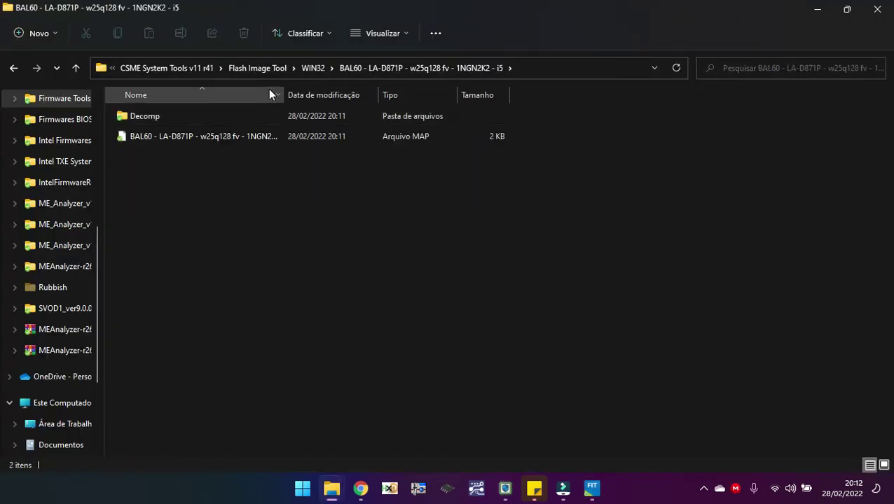
left_click_drag(285, 93, 434, 94)
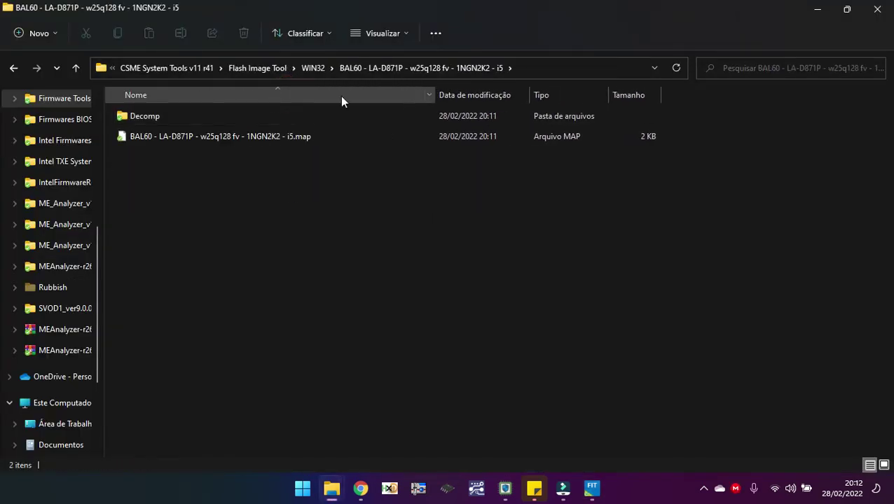
double_click(176, 117)
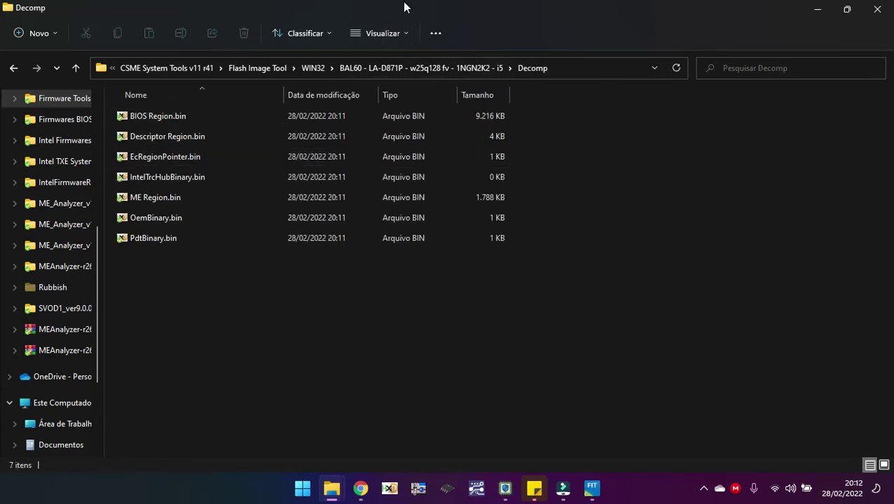
key("super+Left")
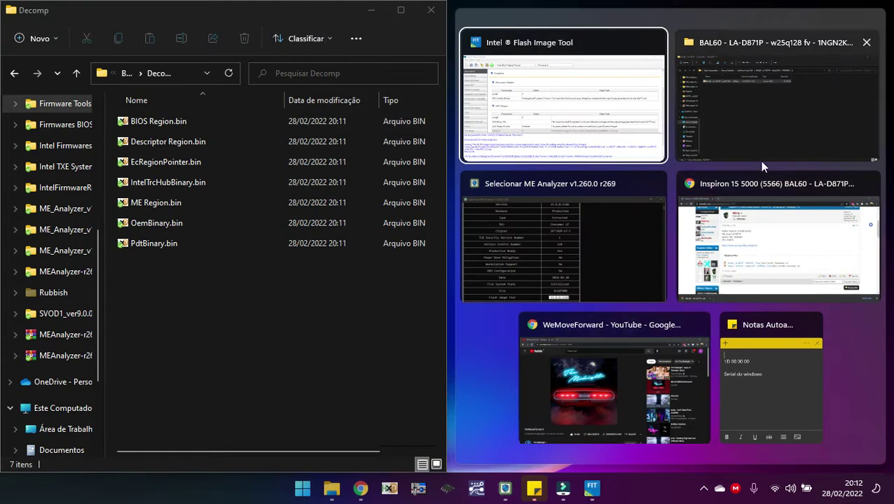
left_click(725, 245)
Search Google for "dell bios extract download github" in a new browser tab.
left_click(624, 16)
left_click(617, 39)
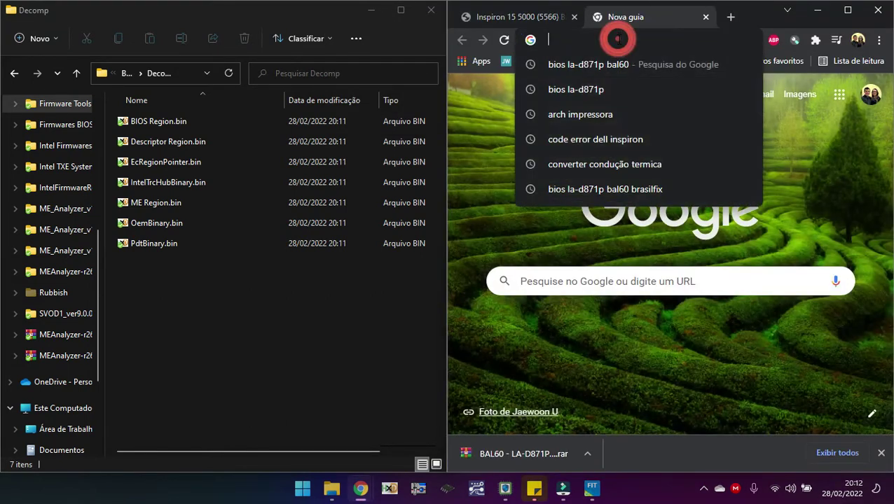
type("dell bo")
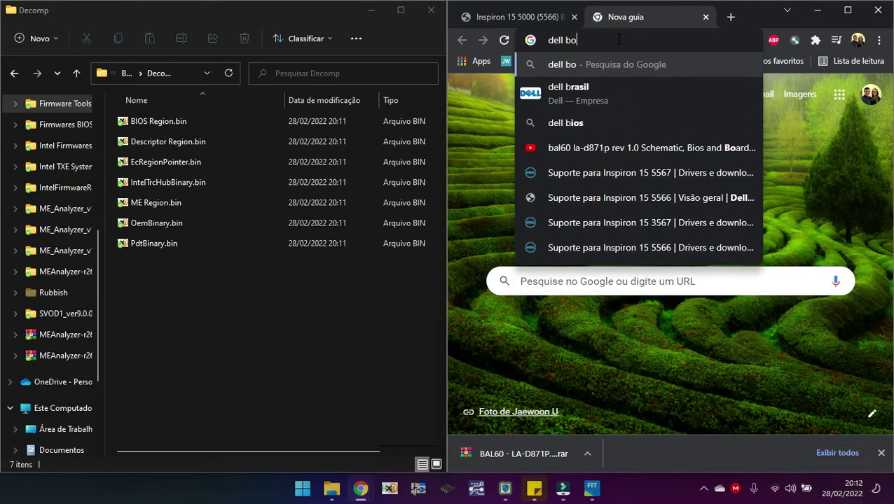
key("BackSpace")
type("ios ex")
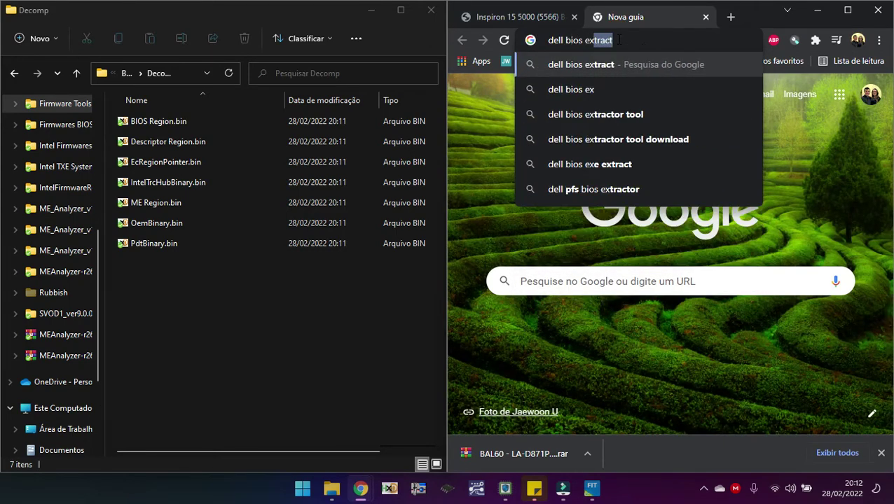
type("tra")
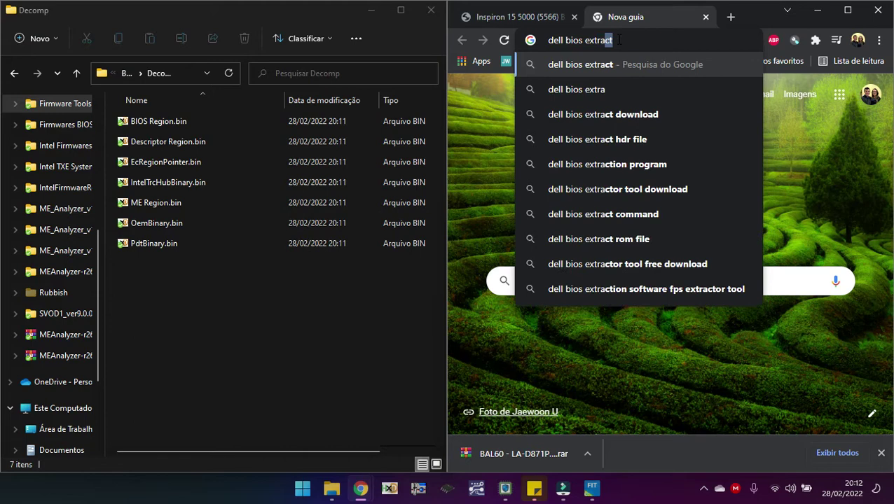
key("Down")
key("Down")
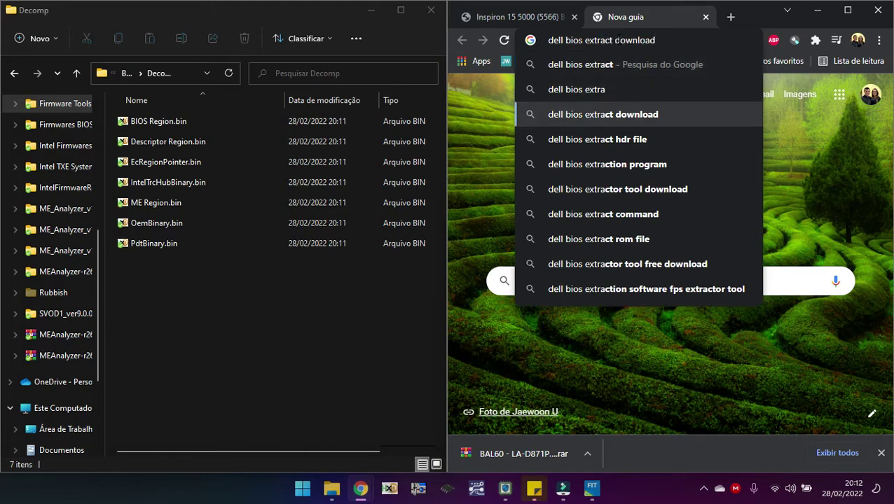
type("hi")
key("BackSpace")
type("d")
key("BackSpace")
key("BackSpace")
type("githu")
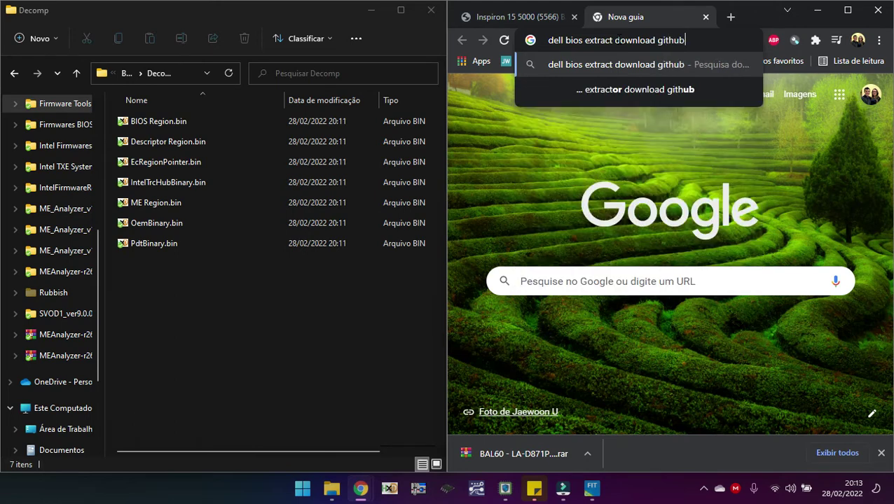
type("b")
key("Return")
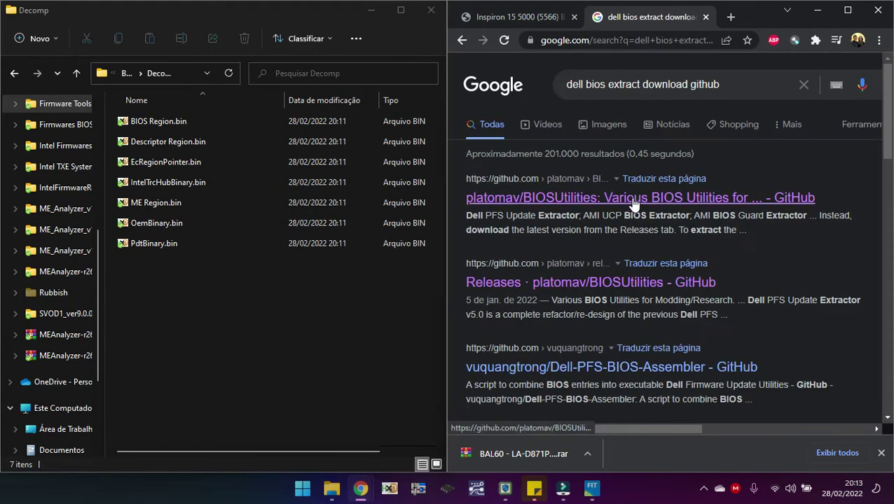
Open the platomav/BIOSUtilities and vuquangtrong/Dell-PFS-BIOS-Assembler search results in separate new tabs.
middle_click(606, 199)
scroll(611, 201, "down", 1)
scroll(607, 194, "down", 4)
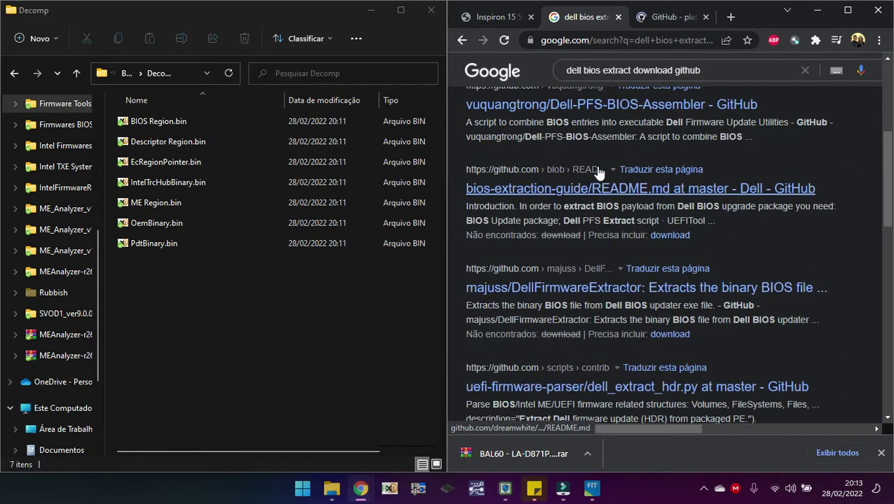
scroll(599, 175, "up", 2)
middle_click(599, 172)
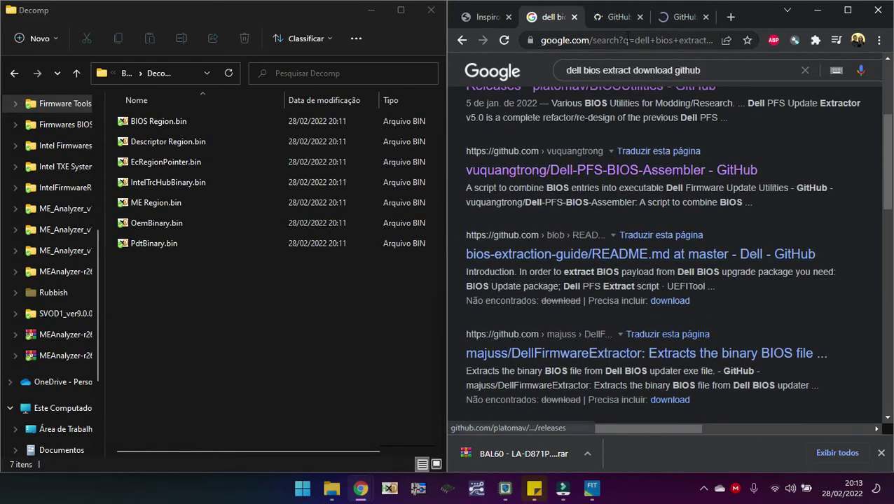
Look through the platomav/BIOSUtilities repository page and its README for the Dell PFS Update Extractor.
left_click(621, 20)
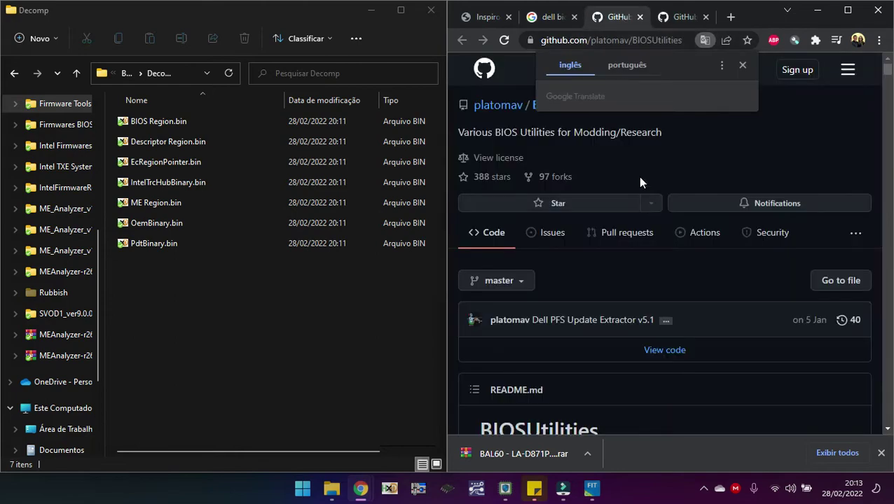
scroll(678, 345, "down", 15)
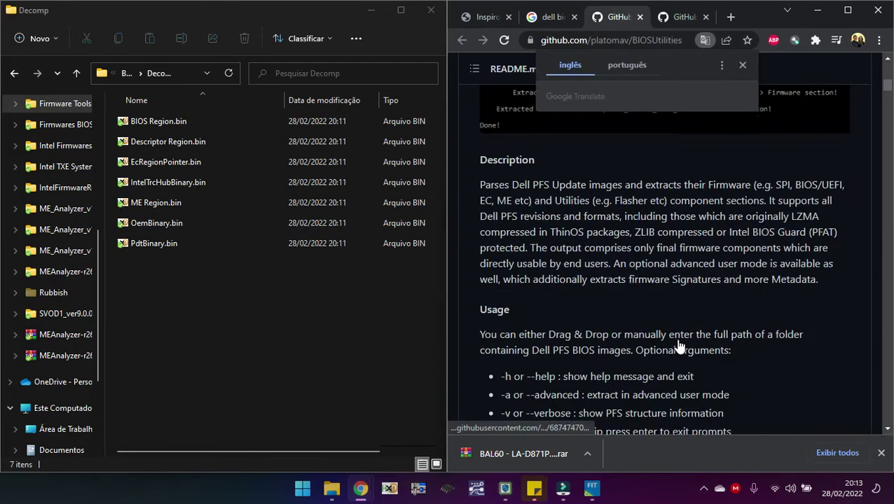
scroll(678, 345, "down", 15)
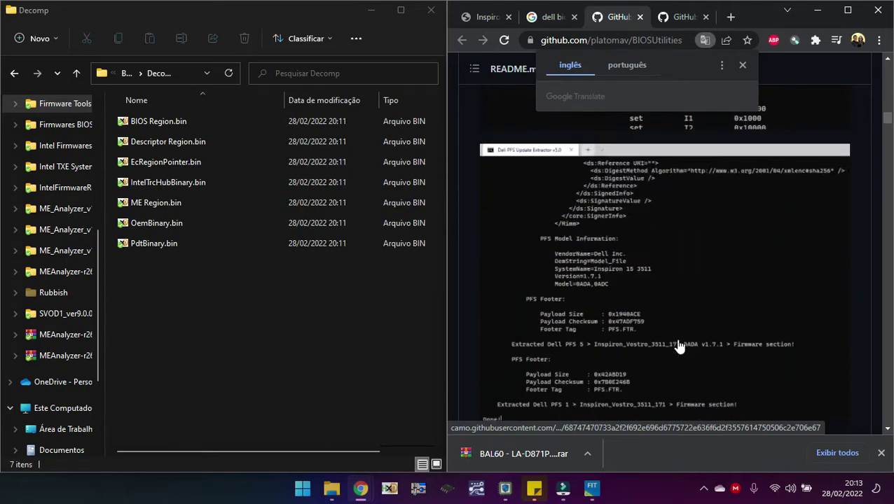
left_click(743, 65)
scroll(685, 304, "down", 5)
scroll(684, 303, "down", 15)
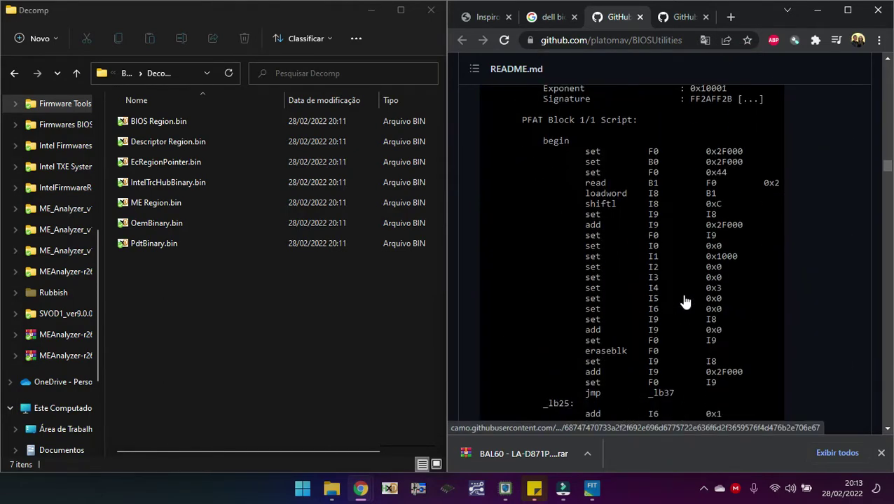
left_click_drag(888, 173, 890, 62)
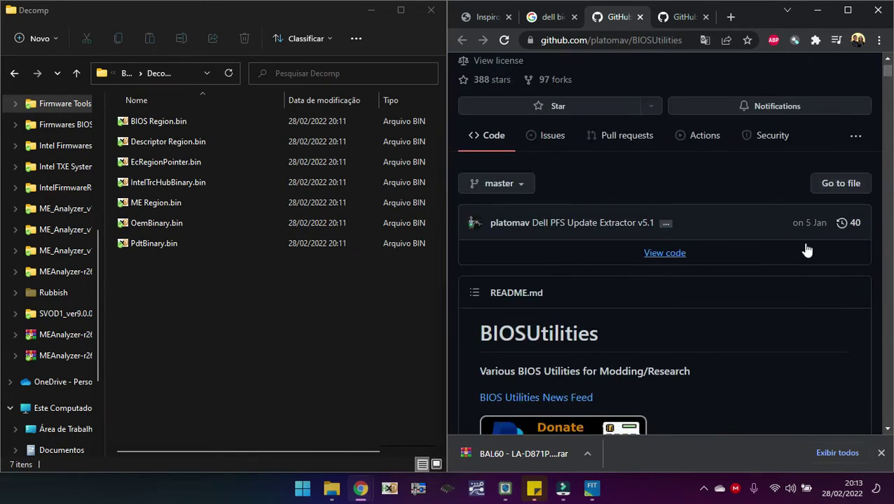
scroll(807, 250, "up", 1)
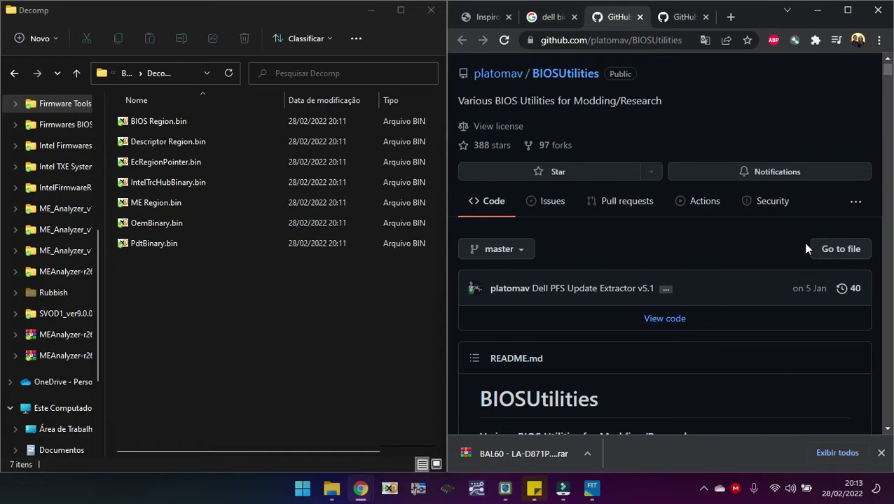
Maximize the browser window and download Dell_PFS_Extract_v5.1.rar from the Dell PFS Update Extractor v5.1 release into the Dell Erro Power Rail folder.
left_click(846, 12)
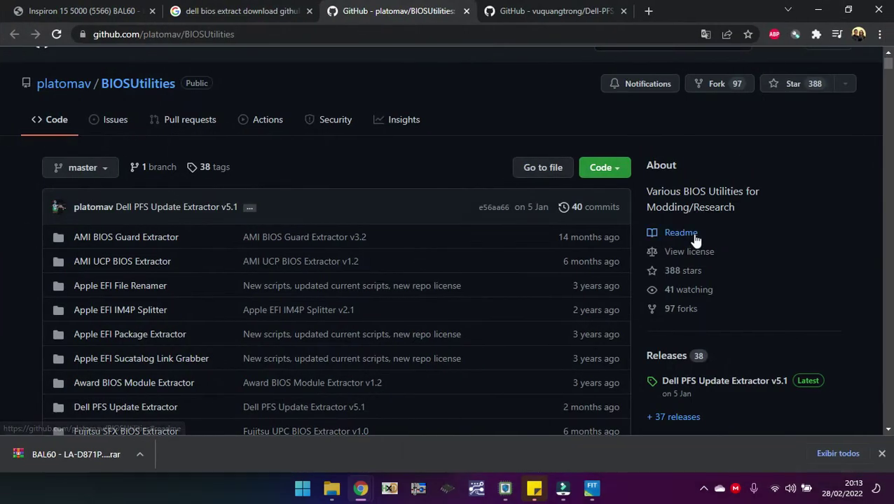
scroll(722, 337, "down", 2)
left_click(738, 185)
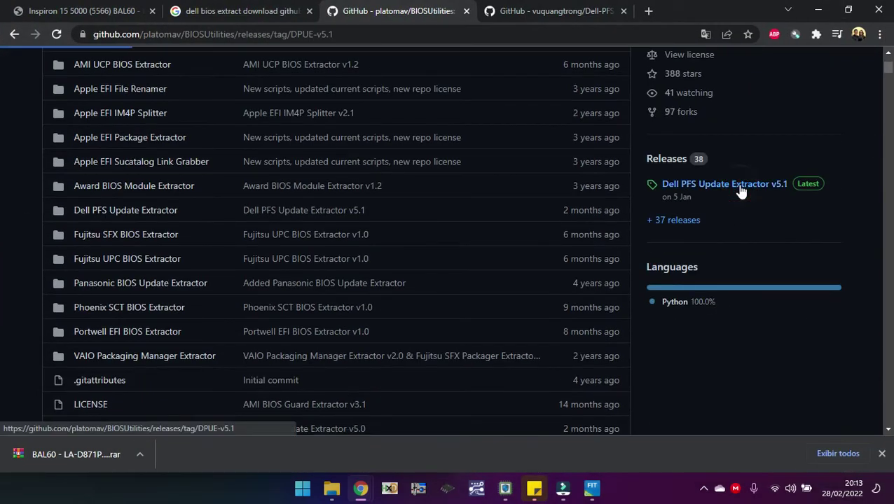
scroll(348, 316, "down", 4)
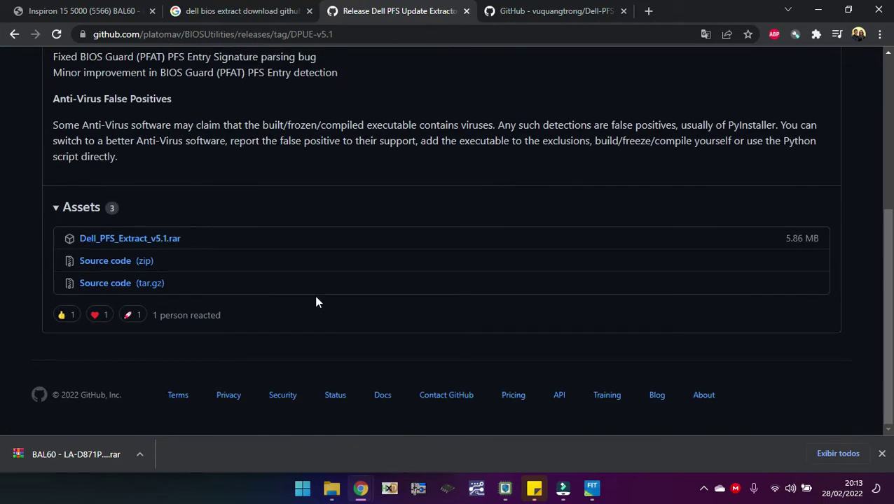
left_click(136, 242)
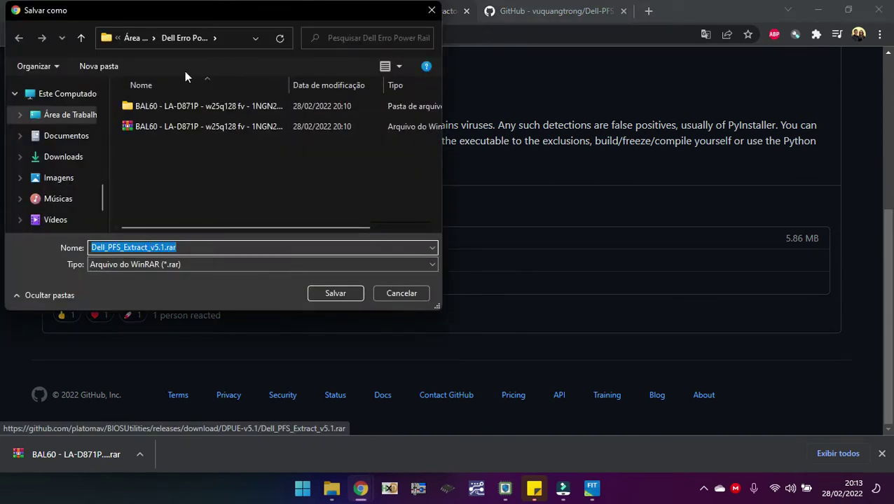
left_click(346, 296)
Show the downloaded Dell_PFS_Extract_v5.1.rar in its folder and extract it into a Dell_PFS_Extract_v5.1 subfolder.
left_click(141, 451)
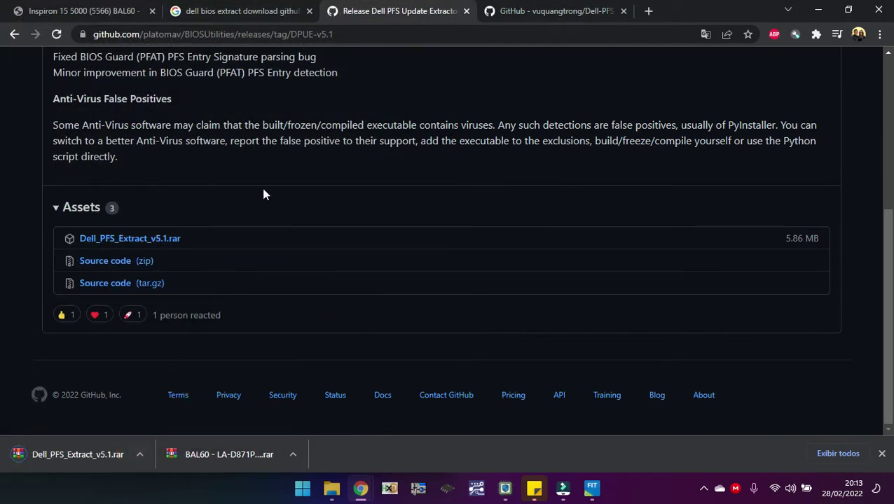
left_click(144, 454)
left_click(179, 407)
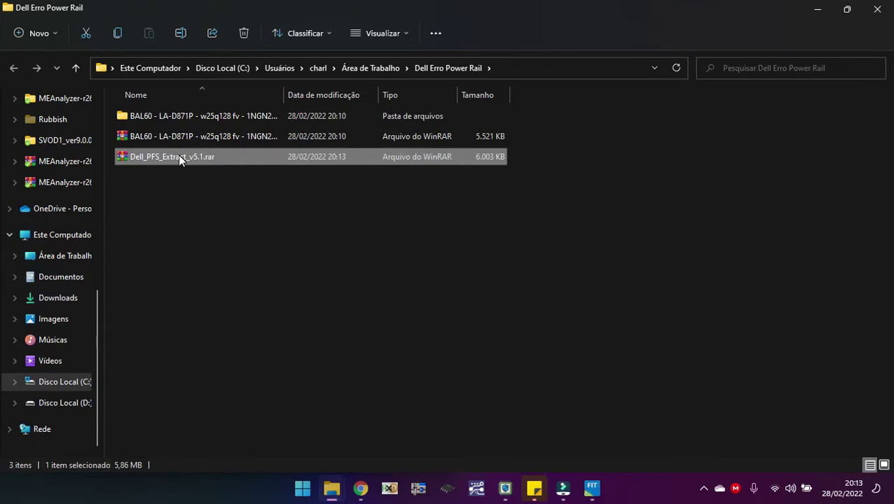
right_click(178, 158)
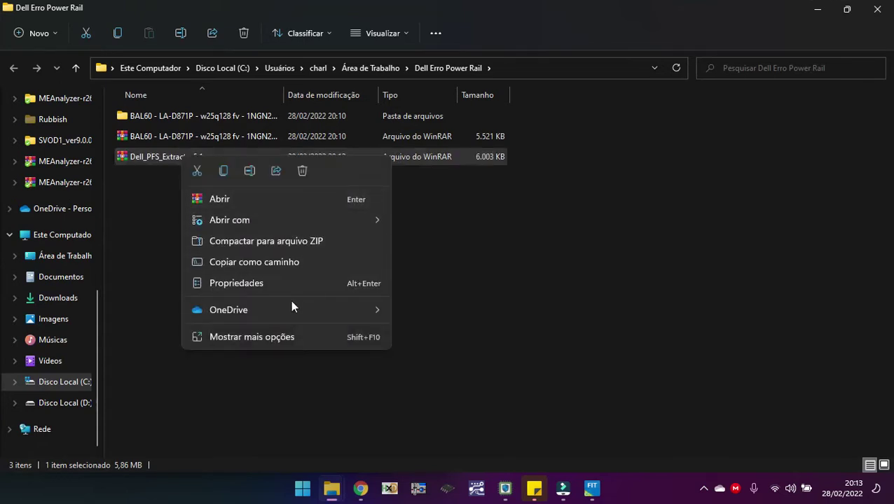
left_click(284, 336)
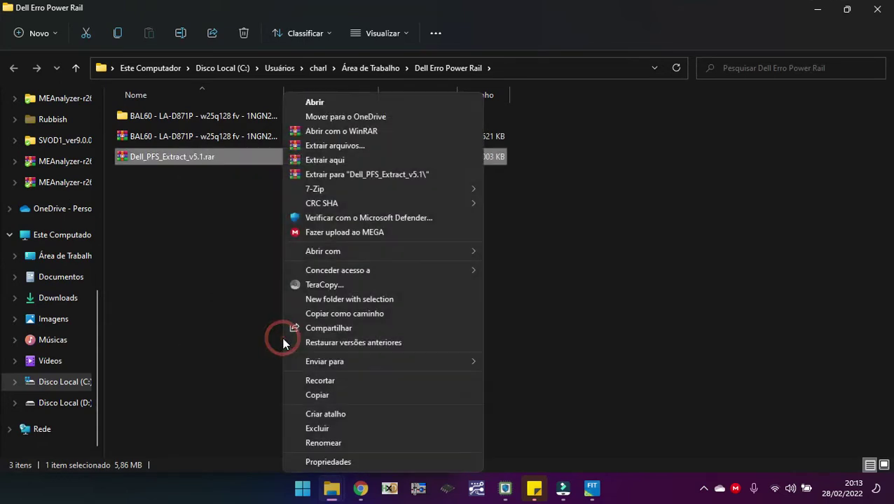
left_click(404, 174)
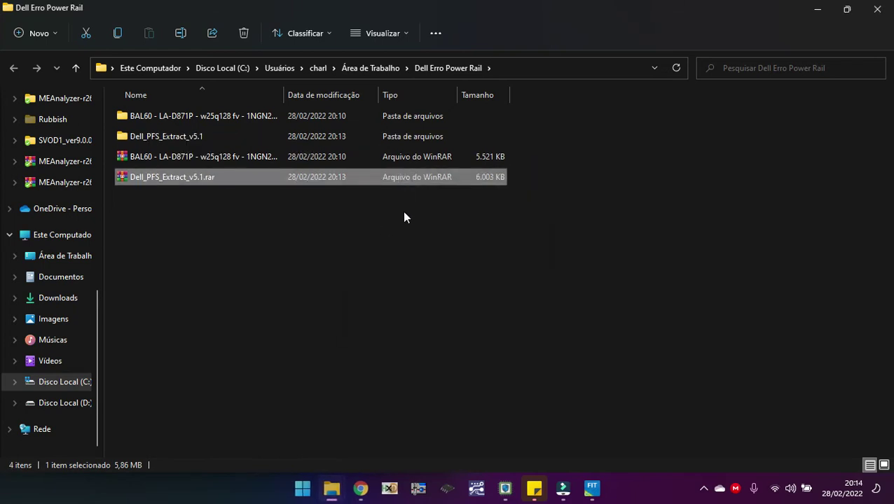
Move Dell_PFS_Extract.exe from the Dell_PFS_Extract_v5.1 folder into the BAL60 - LA-D871P dump folder using TeraCopy.
double_click(212, 133)
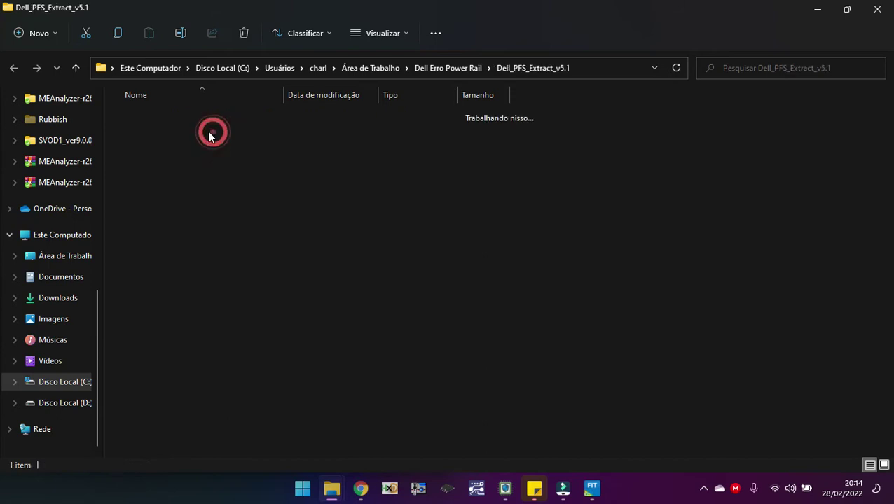
left_click(186, 118)
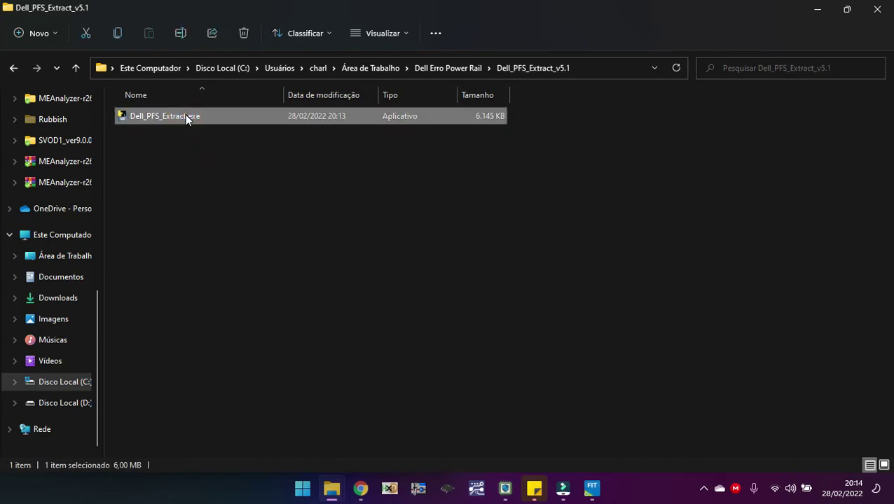
right_click(185, 118)
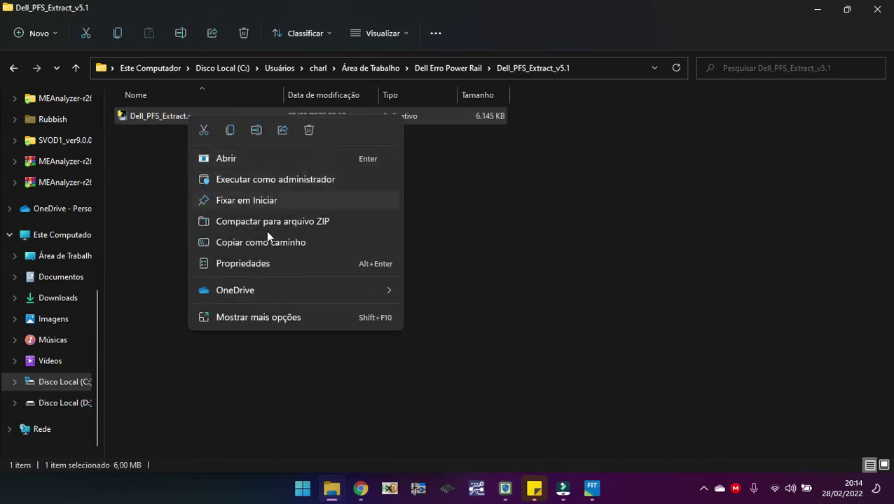
left_click(269, 314)
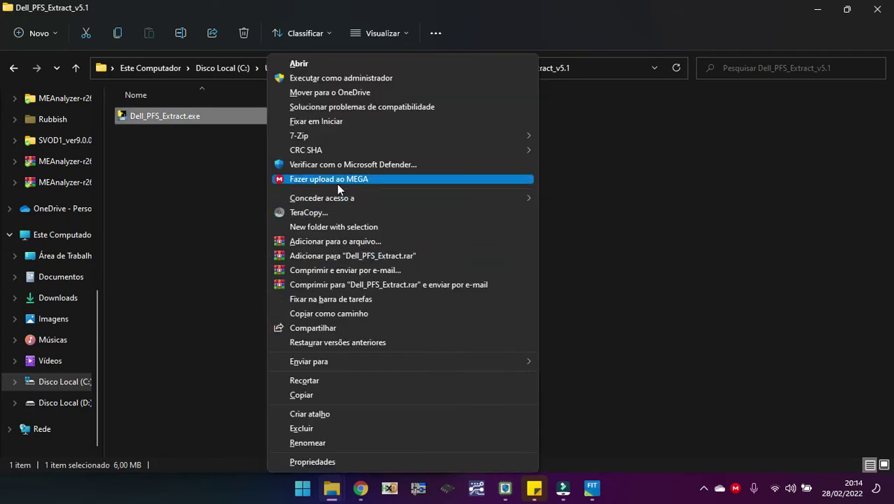
left_click(364, 380)
left_click(78, 72)
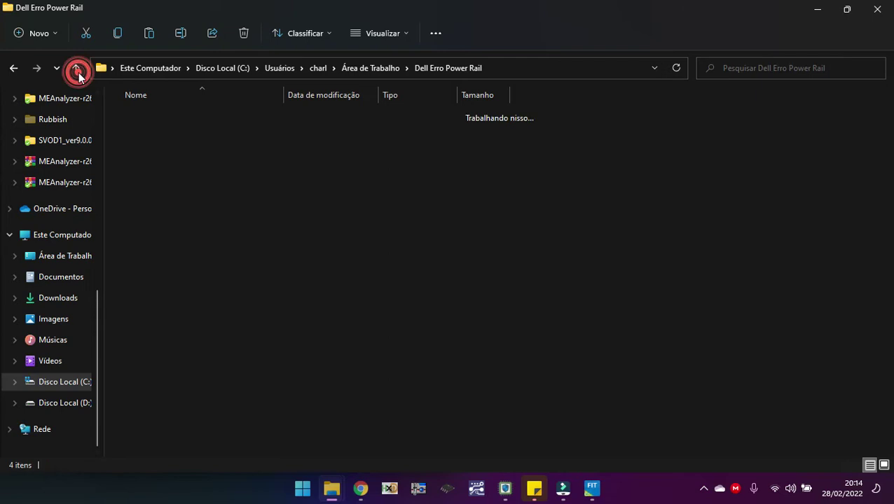
double_click(194, 114)
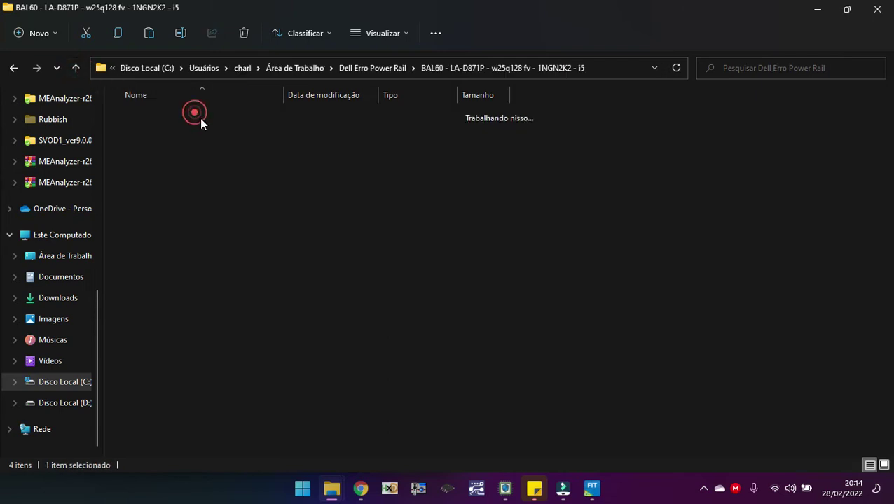
right_click(199, 177)
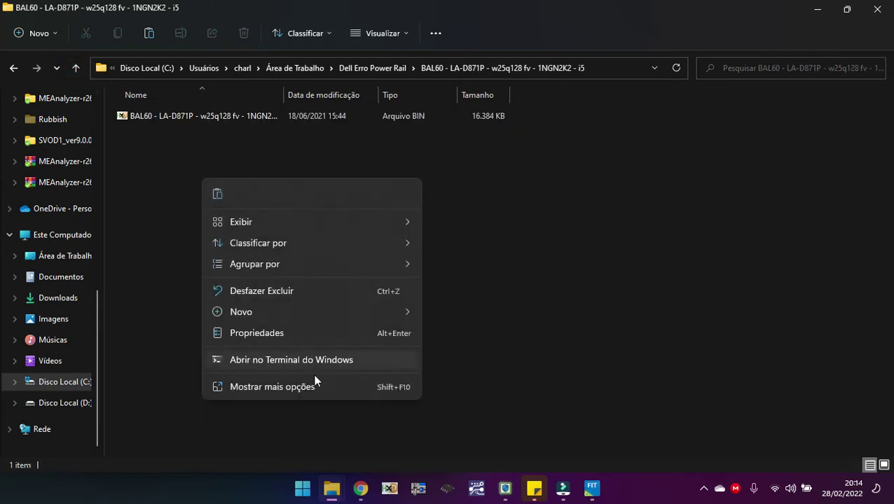
left_click(290, 387)
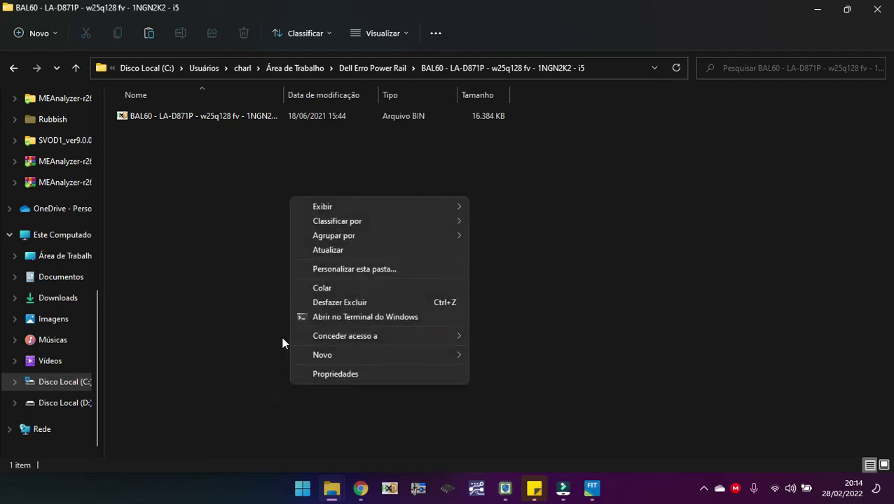
left_click(341, 289)
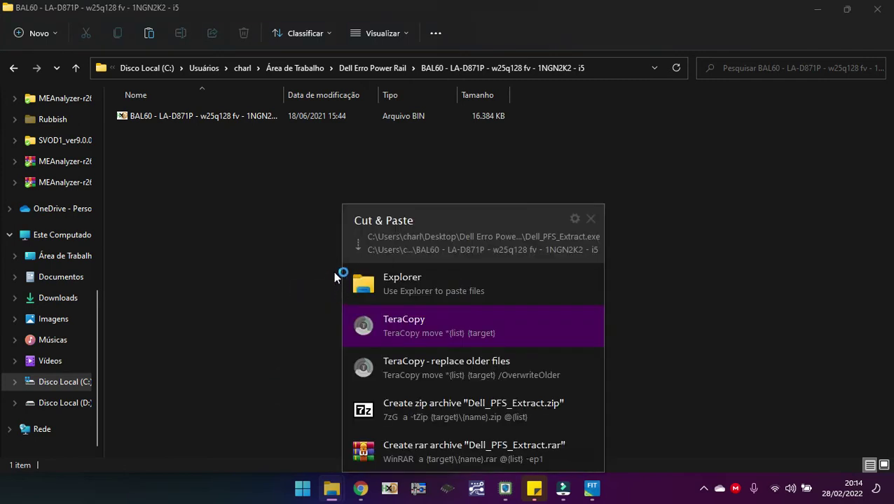
left_click(409, 317)
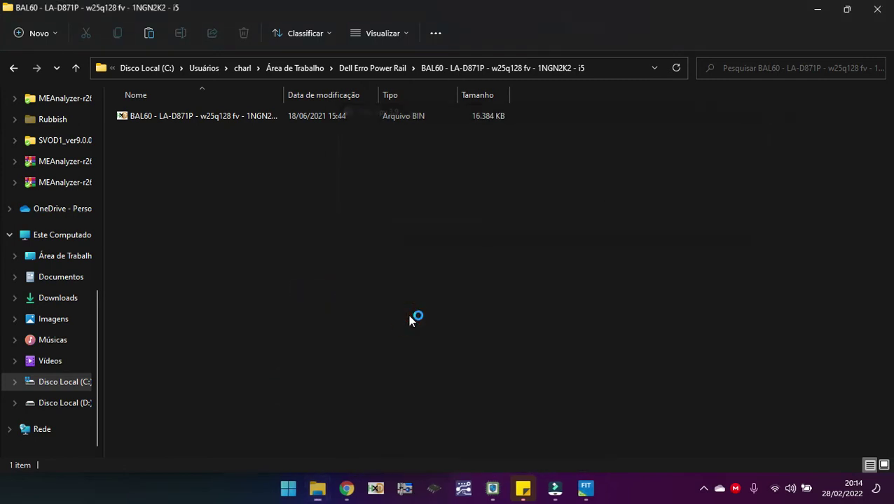
Try to extract the BAL60 - LA-D871P BIN dump with Dell_PFS_Extract.exe, and close the extractor.
left_click_drag(183, 112, 186, 138)
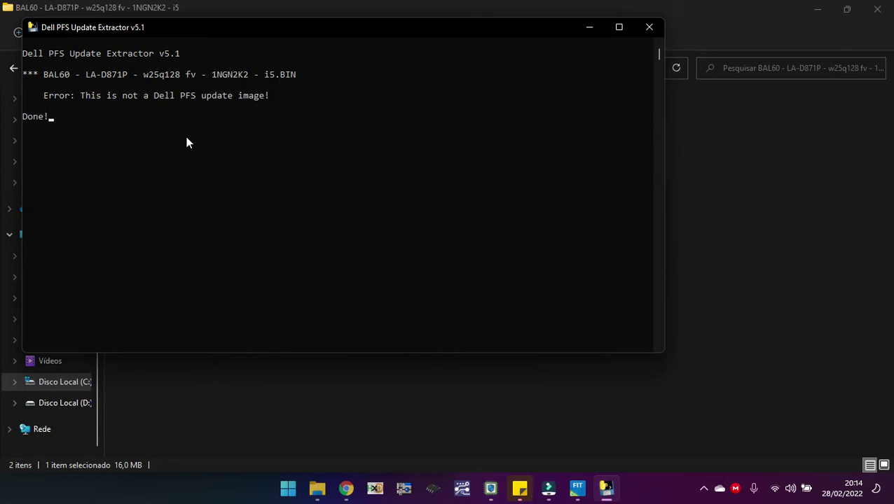
key("Return")
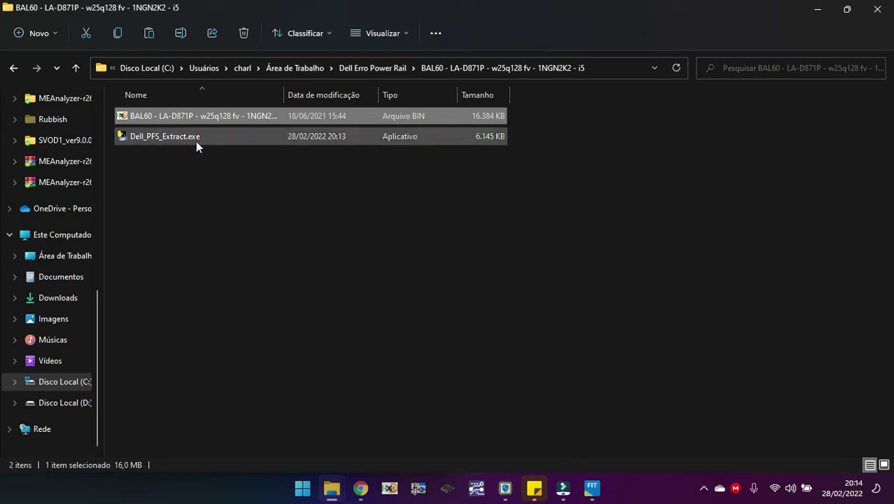
left_click(243, 228)
mouse_move(360, 488)
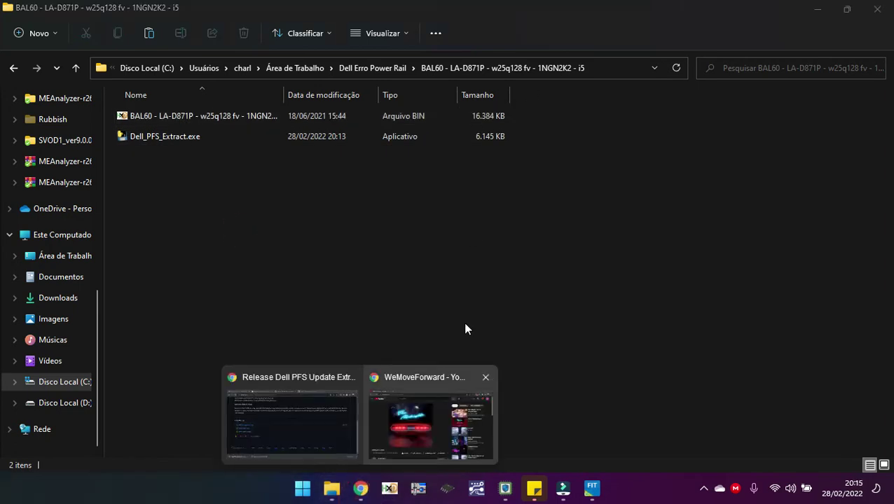
left_click(301, 414)
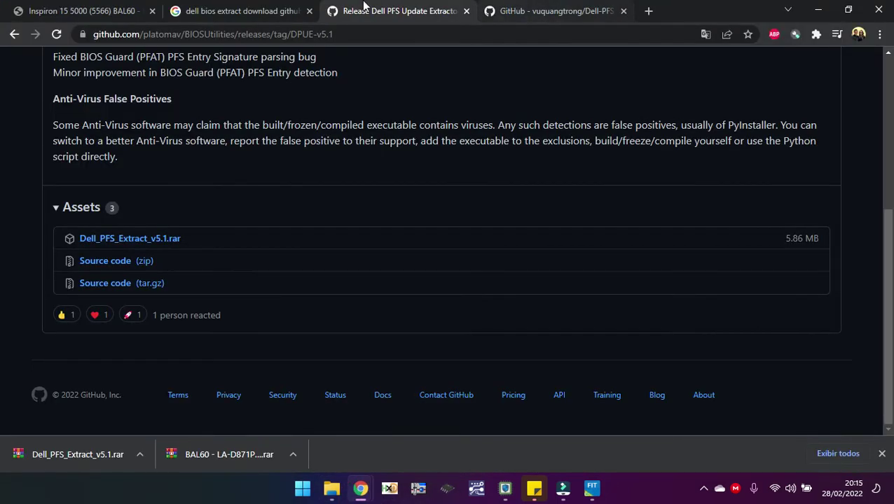
left_click(127, 7)
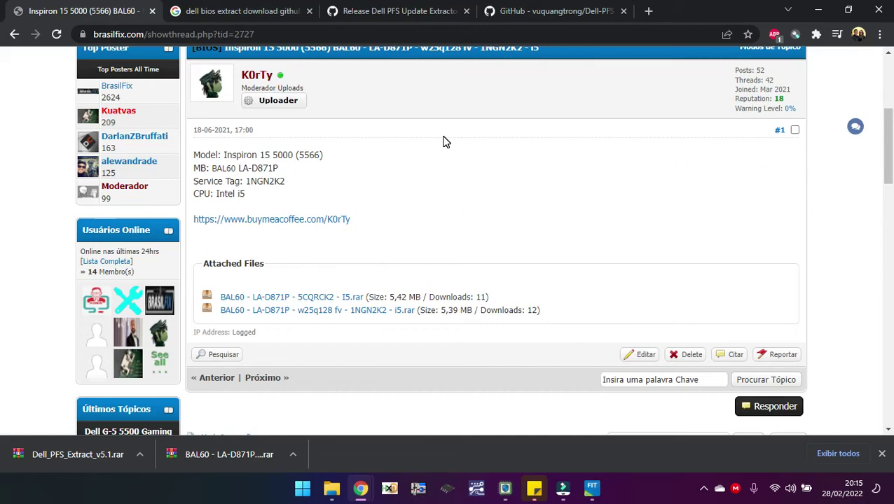
Replace the vuquangtrong/Dell-PFS-BIOS-Assembler page with Dell Brasil's drivers and downloads support page for the Inspiron 15 5566.
left_click(529, 11)
left_click(550, 30)
type("de")
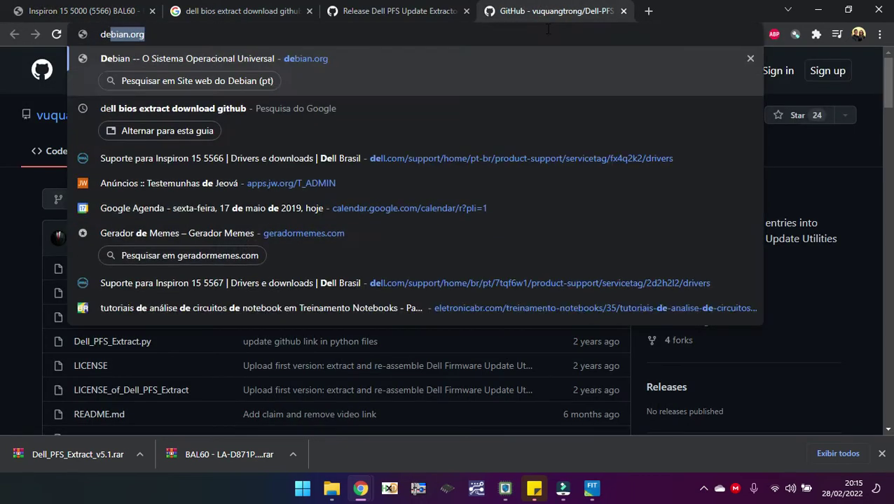
type("ll")
key("Down")
key("Down")
key("Down")
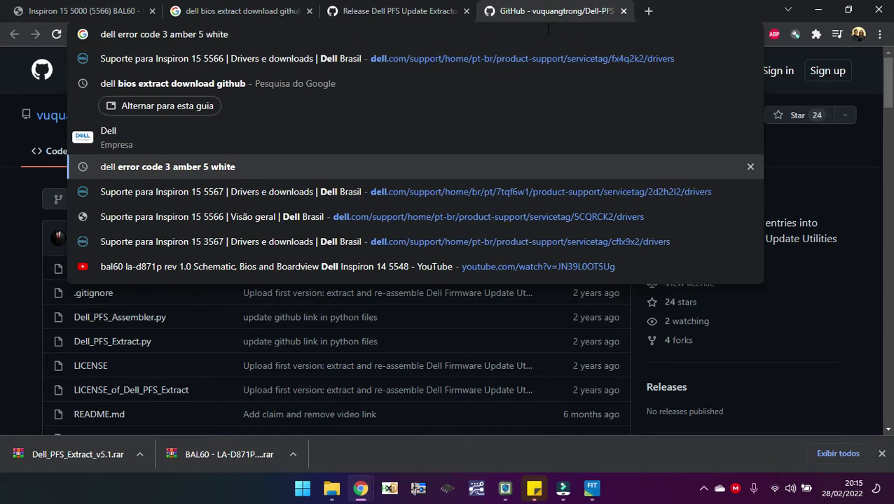
key("Up")
key("Up")
key("Up")
key("Up")
key("Down")
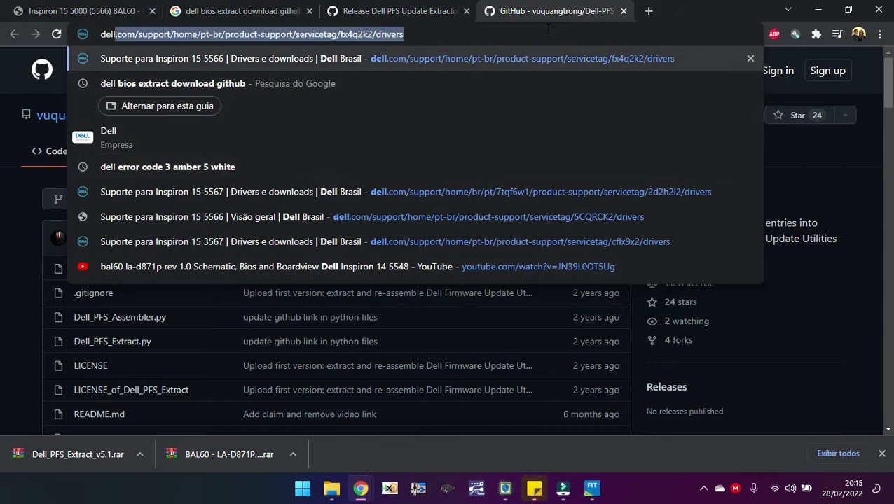
key("Return")
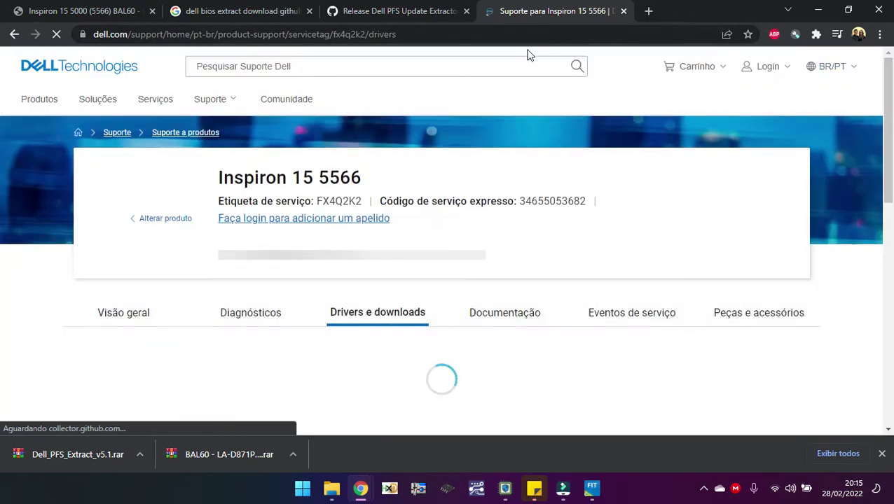
scroll(500, 232, "down", 3)
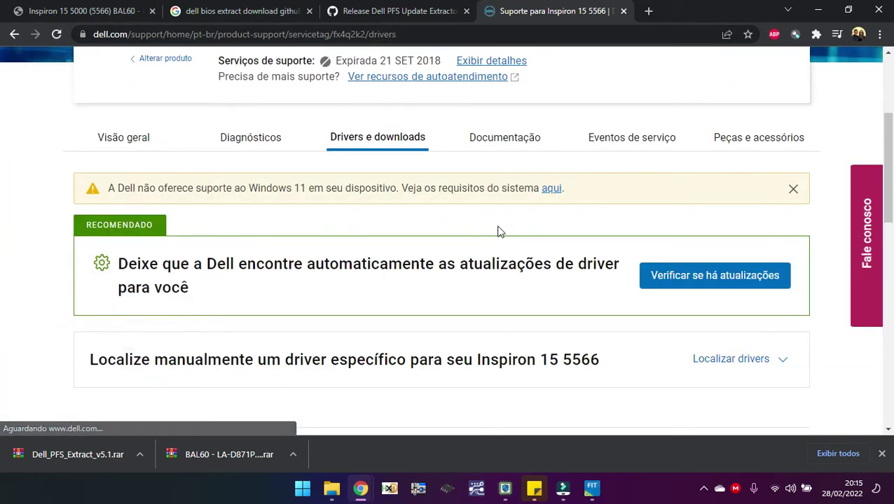
Decline the feedback survey and accept the cookie notice on Dell's Inspiron 15 5566 drivers page.
scroll(497, 231, "down", 3)
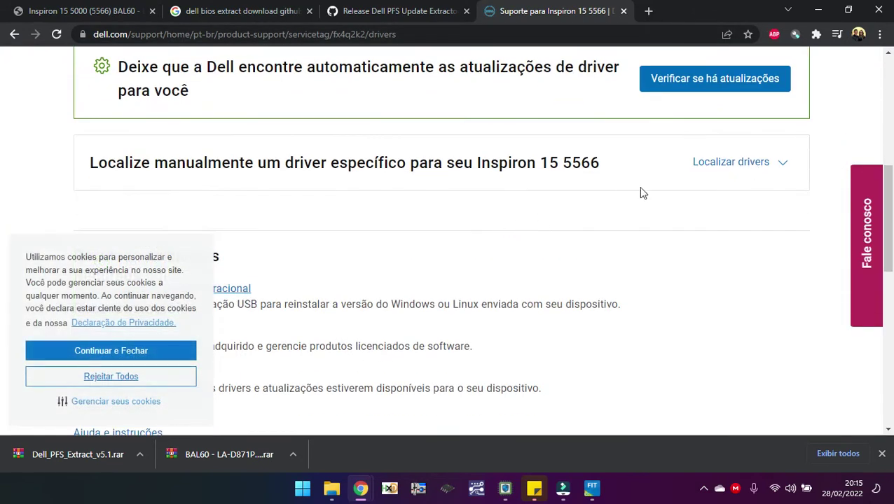
scroll(640, 193, "up", 6)
scroll(309, 326, "down", 3)
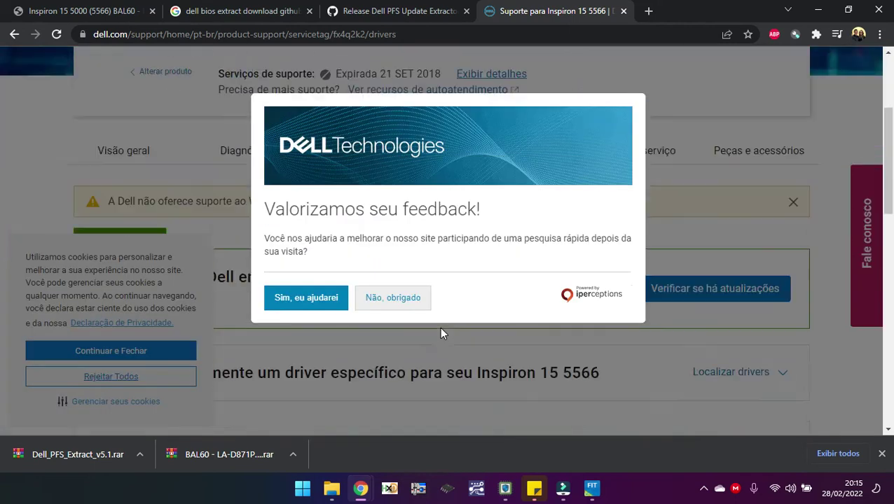
left_click(394, 299)
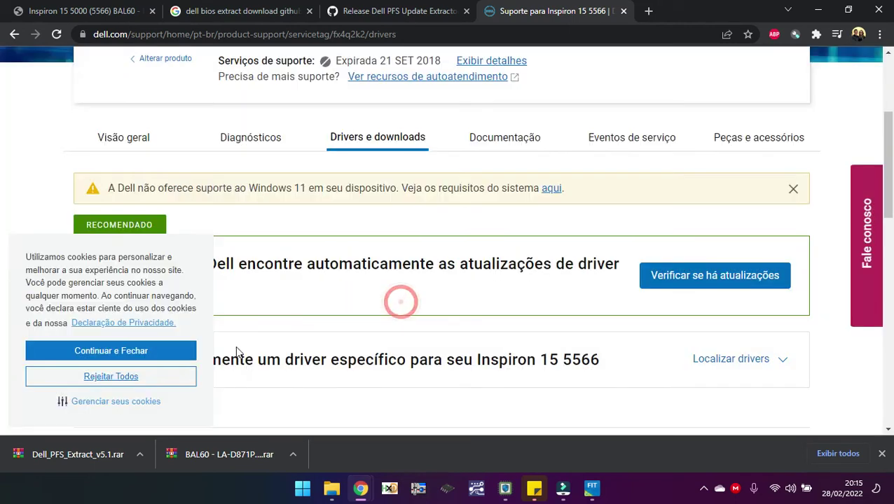
left_click(110, 352)
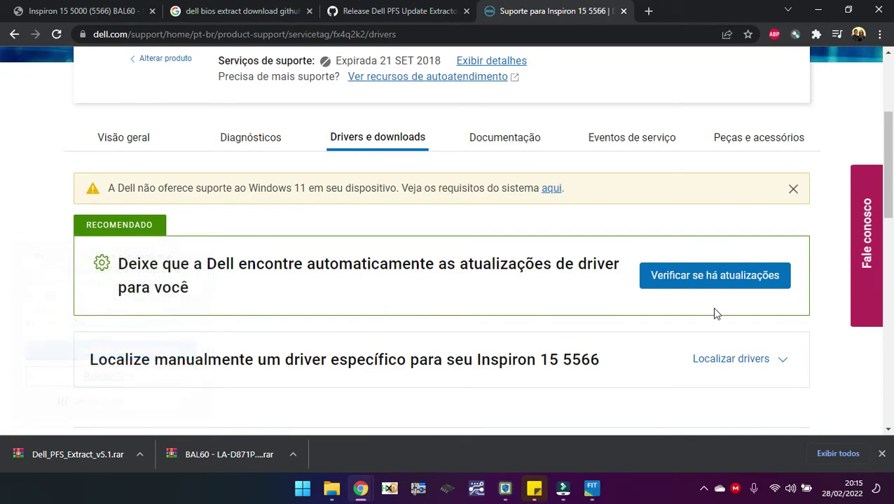
Expand the manual driver search for the Inspiron 15 5566 and set the operating system filter to BIOS.
left_click(732, 358)
scroll(734, 357, "down", 4)
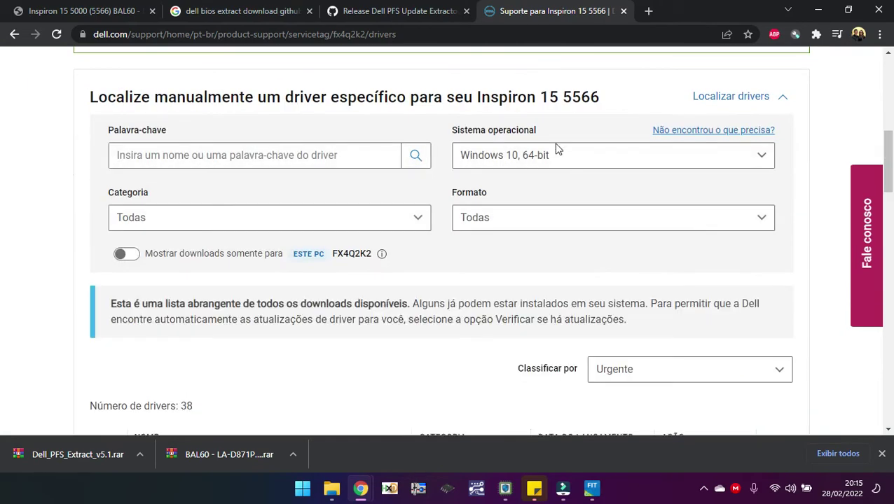
left_click(551, 157)
left_click(546, 176)
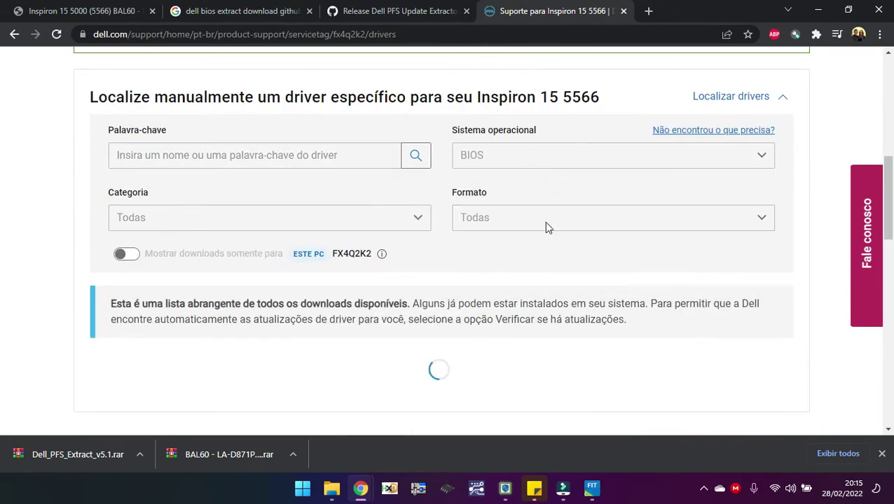
scroll(544, 222, "down", 5)
Download the Dell Inspiron 5468 and 5566 System BIOS as Inspiron_5468_5566_1180.exe into the BAL60 - LA-D871P dump folder.
left_click(689, 153)
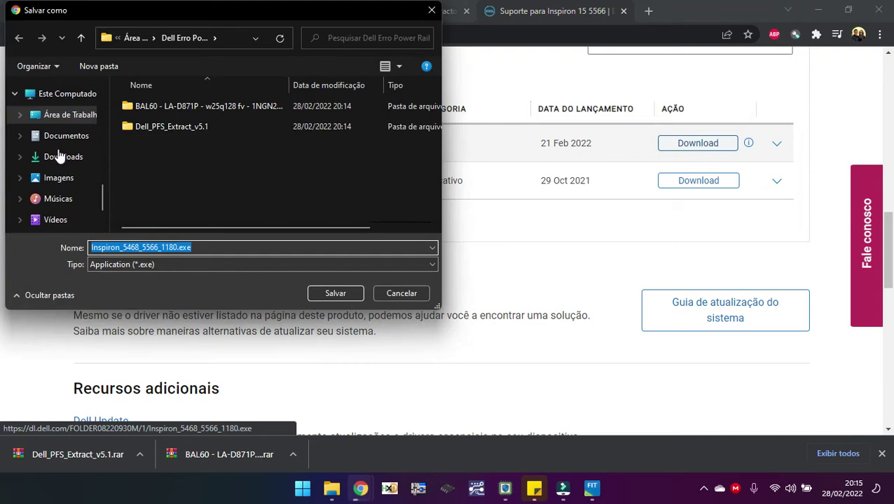
left_click(225, 104)
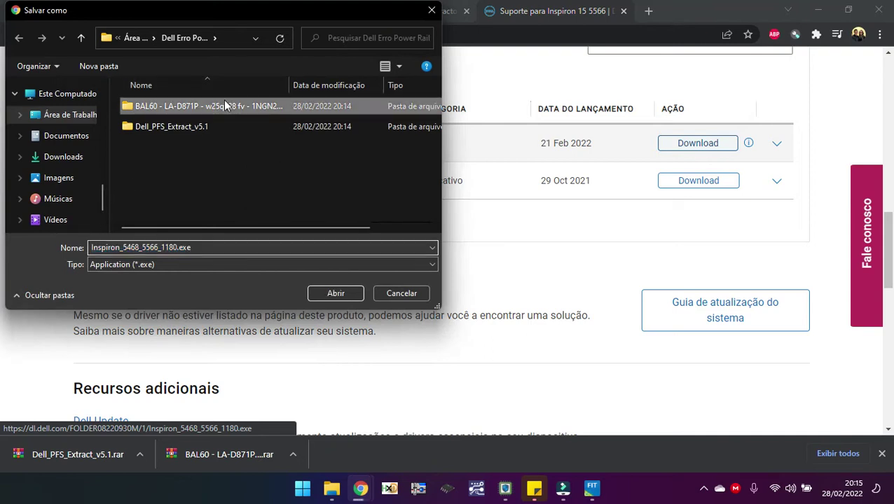
double_click(225, 104)
left_click(334, 292)
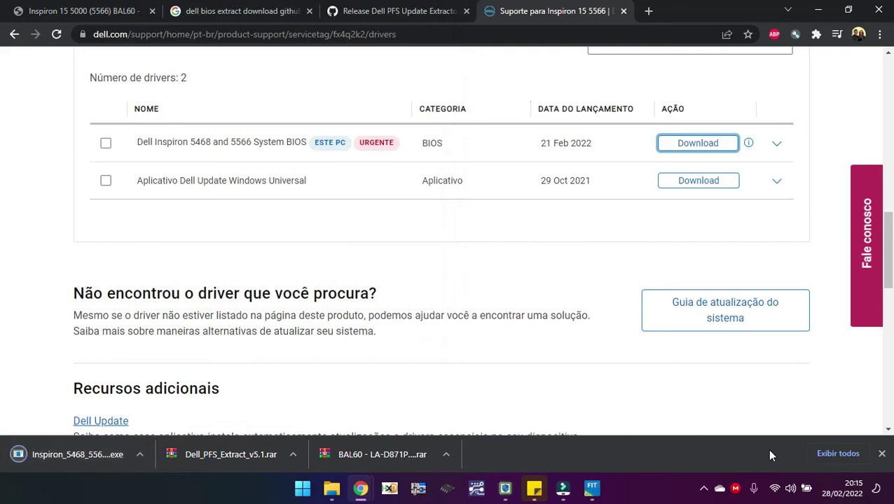
Show the downloaded Inspiron_5468_5566_1180.exe in its folder from Chrome's full download list.
left_click(825, 455)
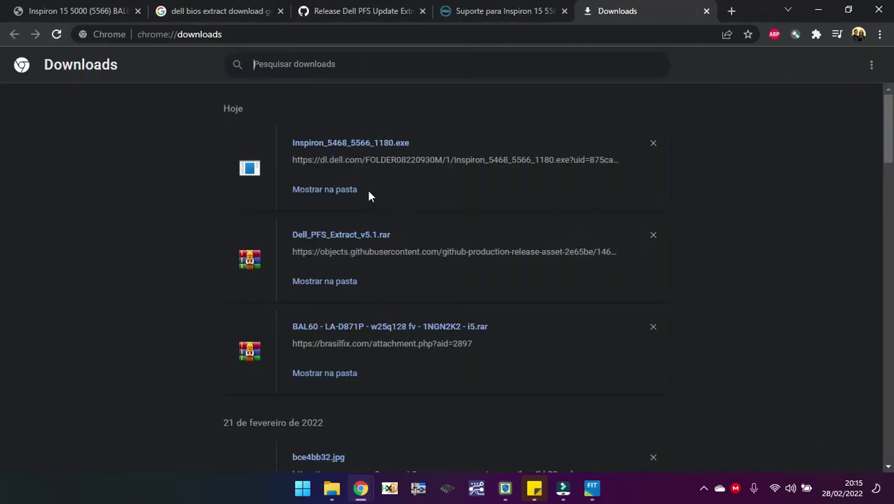
left_click(348, 191)
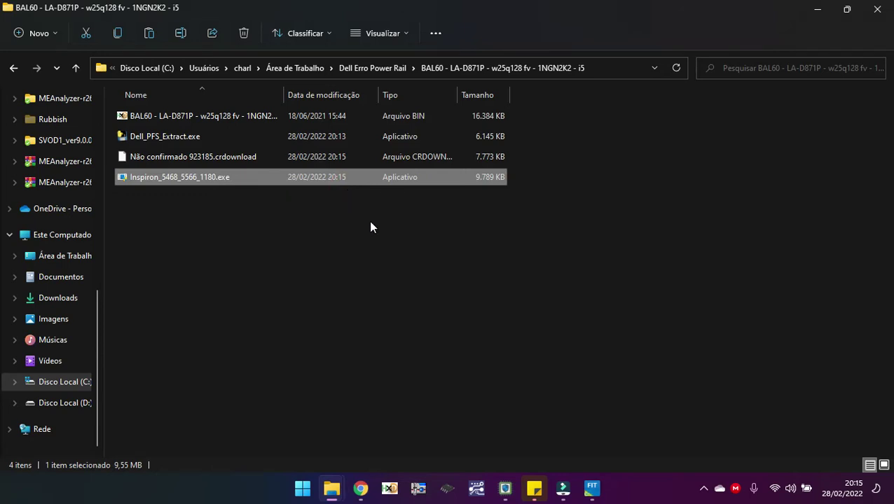
left_click(295, 233)
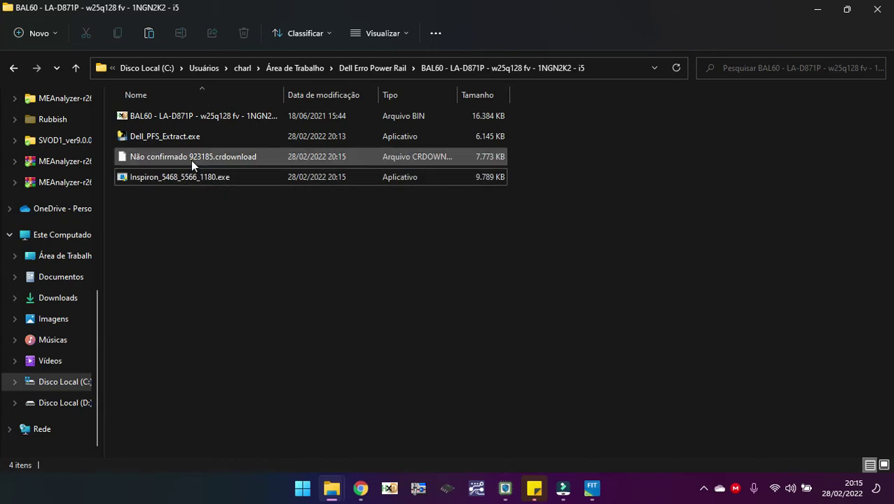
Check the download list in Chrome and return to the BAL60 - LA-D871P folder holding the BIOS update.
left_click(360, 483)
mouse_move(359, 484)
left_click(337, 449)
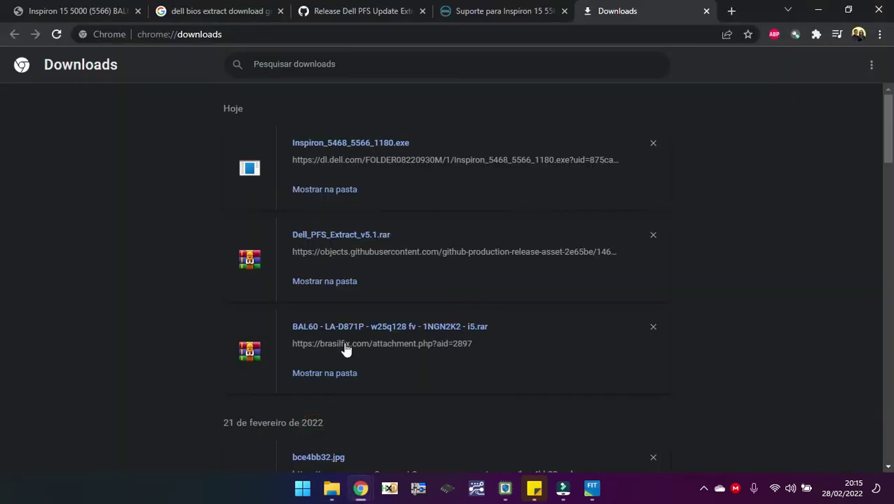
left_click(331, 489)
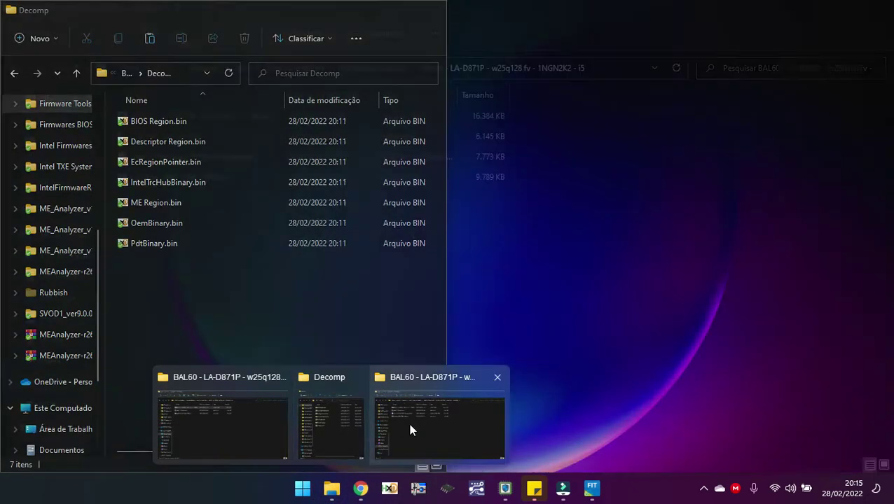
left_click(409, 425)
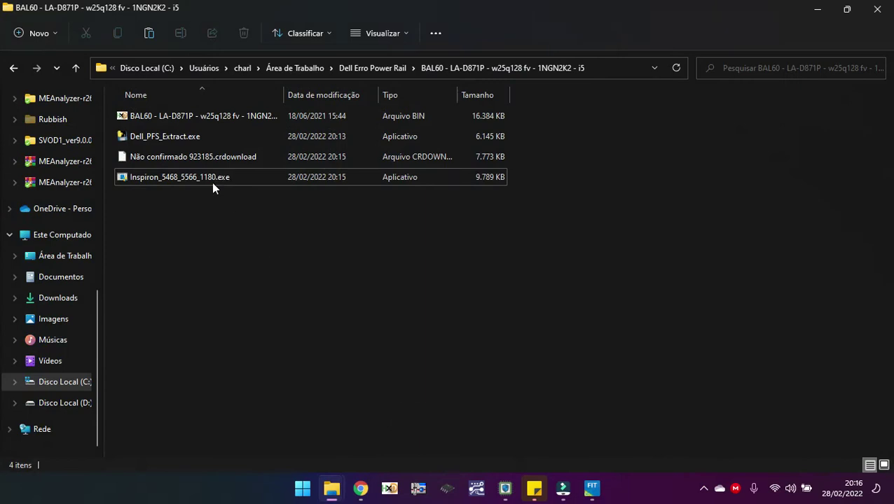
Extract Inspiron_5468_5566_1180.exe with Dell_PFS_Extract.exe and close the extractor when it finishes.
left_click_drag(178, 174, 171, 136)
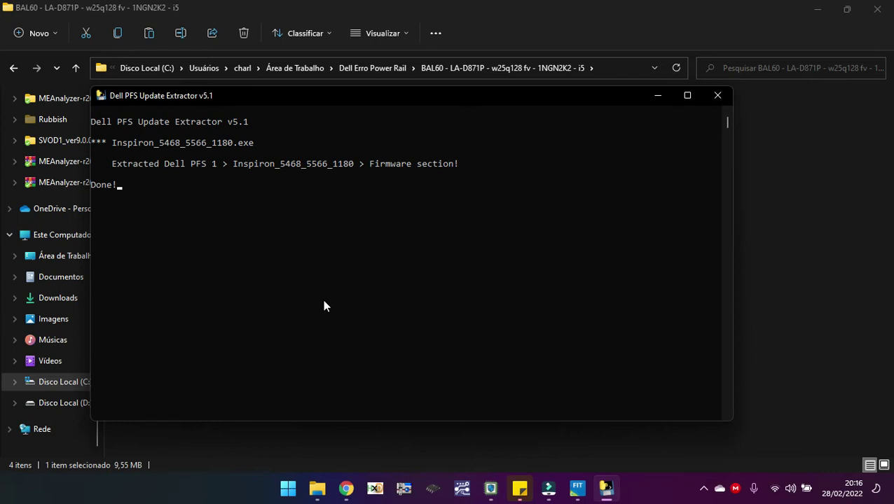
key("Return")
left_click(209, 198)
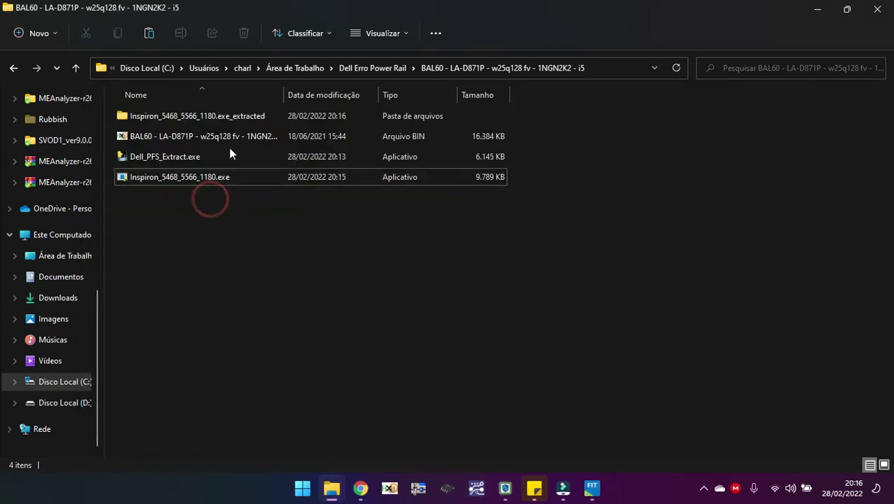
Open the Firmware folder inside Inspiron_5468_5566_1180.exe_extracted and widen the name column to show the full file names.
double_click(227, 120)
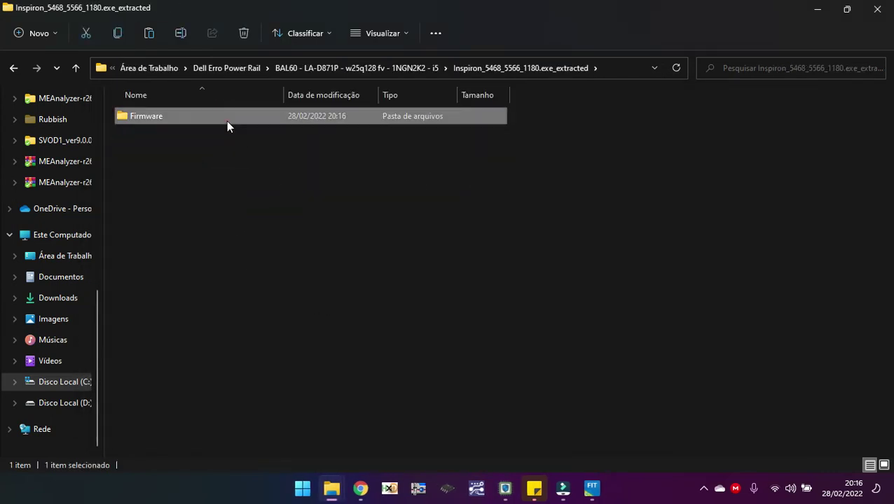
double_click(226, 121)
left_click_drag(283, 95, 471, 95)
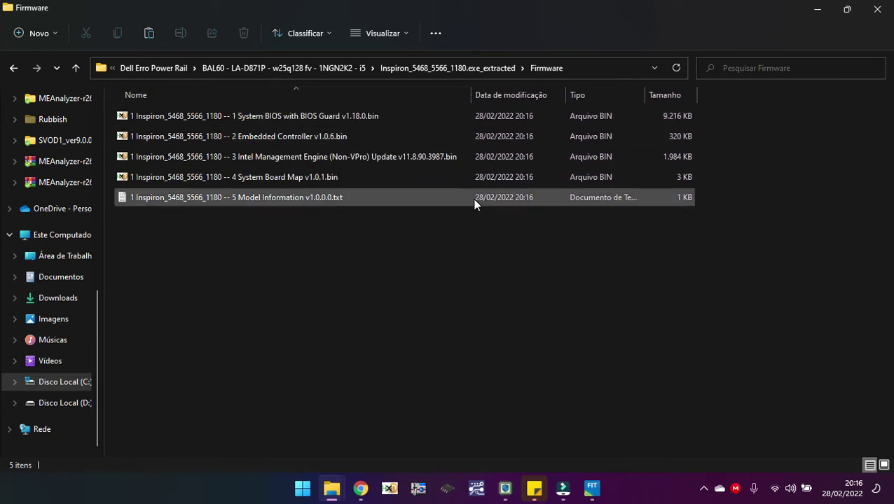
Arrange the Firmware folder window side by side with the Decomp folder window.
left_click_drag(518, 14, 893, 120)
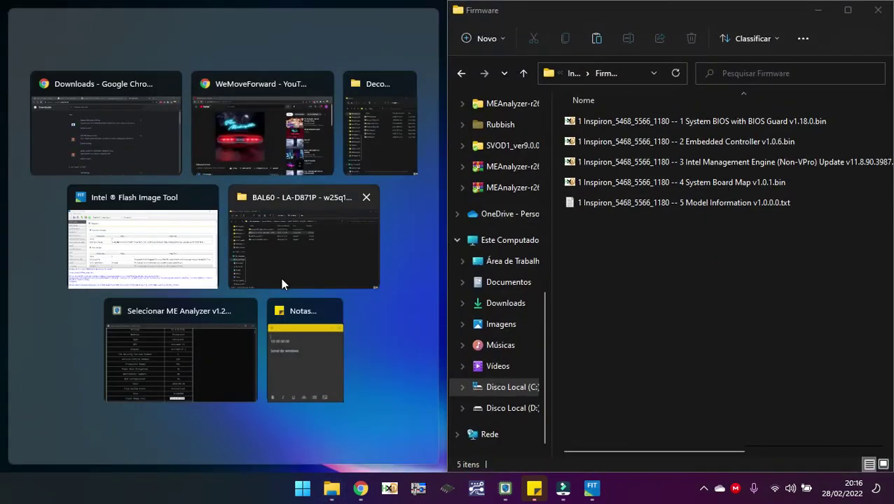
left_click(295, 263)
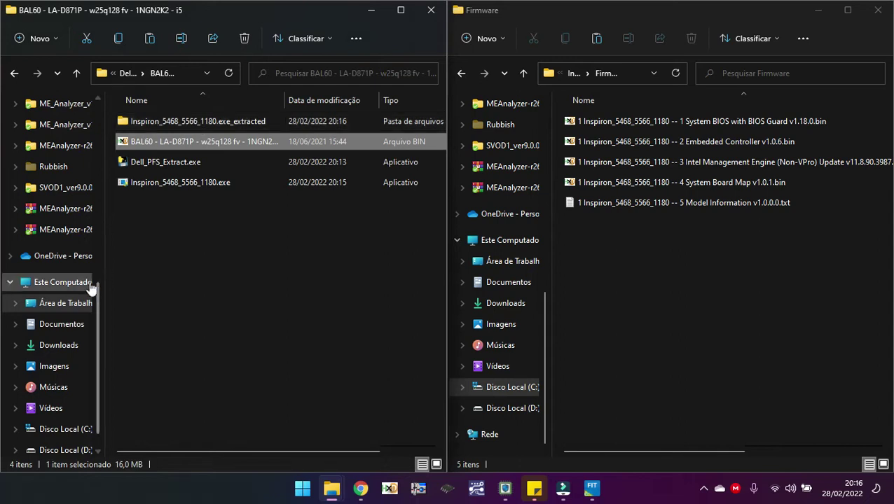
mouse_move(360, 488)
mouse_move(331, 488)
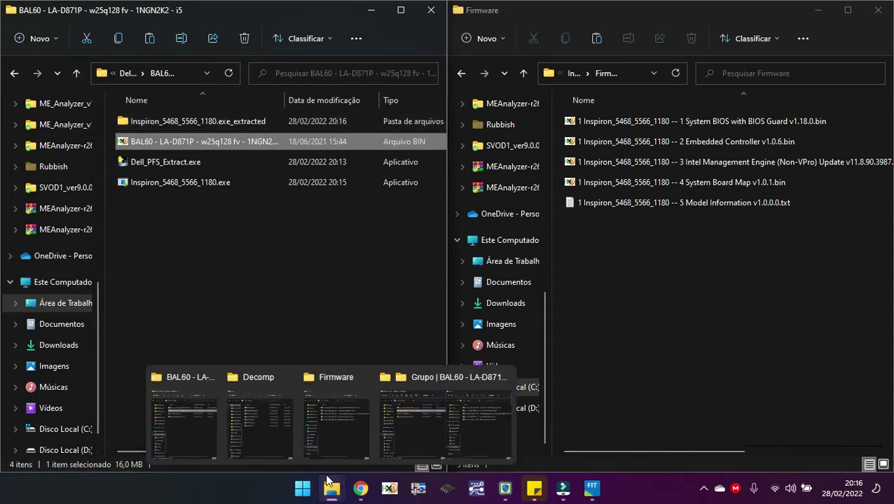
left_click(276, 443)
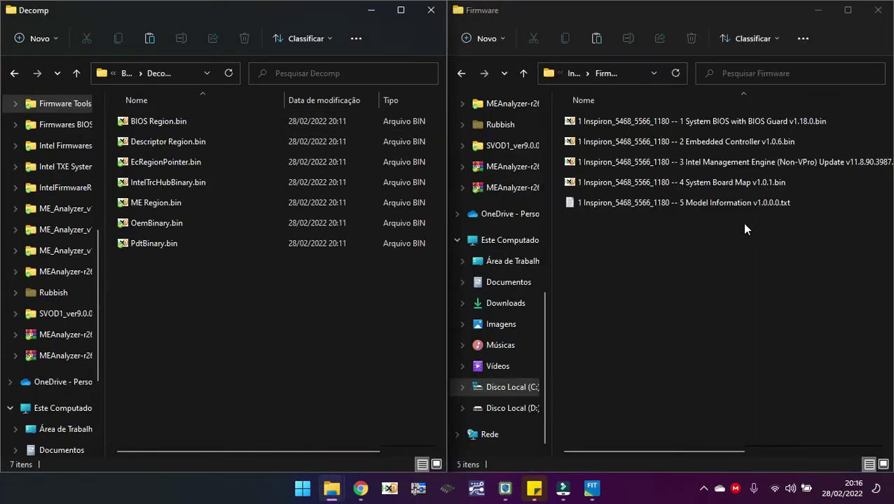
left_click(773, 313)
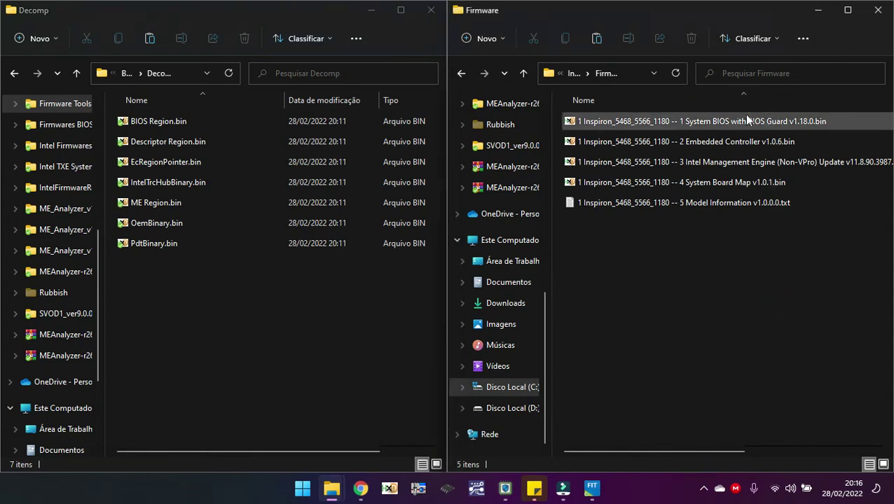
Move the size column ahead of the name column in the Firmware folder and widen it to show full sizes.
left_click_drag(730, 451, 871, 452)
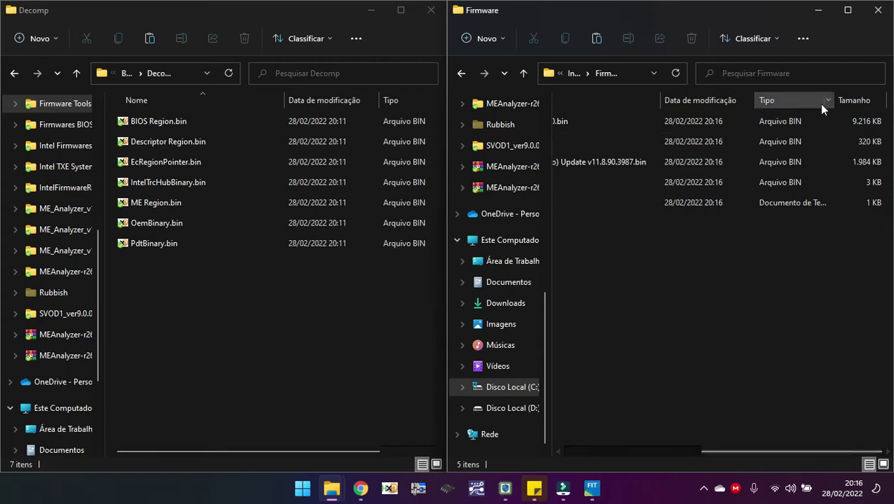
left_click_drag(861, 102, 640, 109)
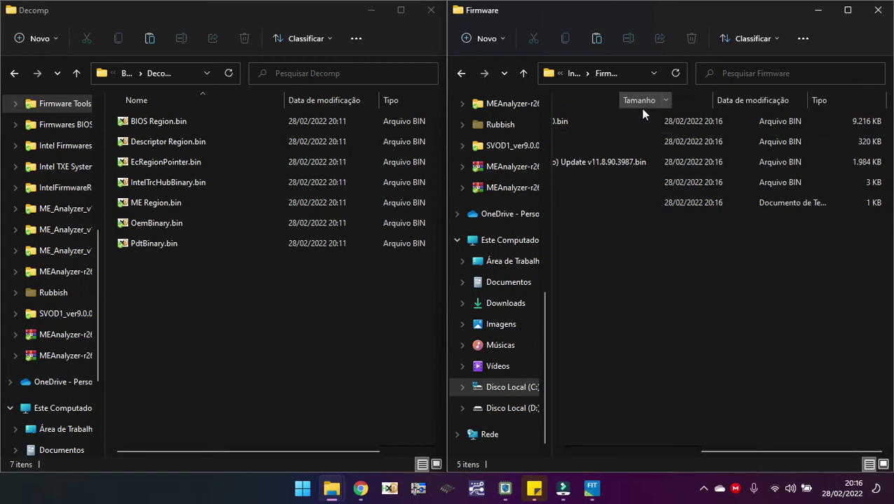
left_click(708, 161)
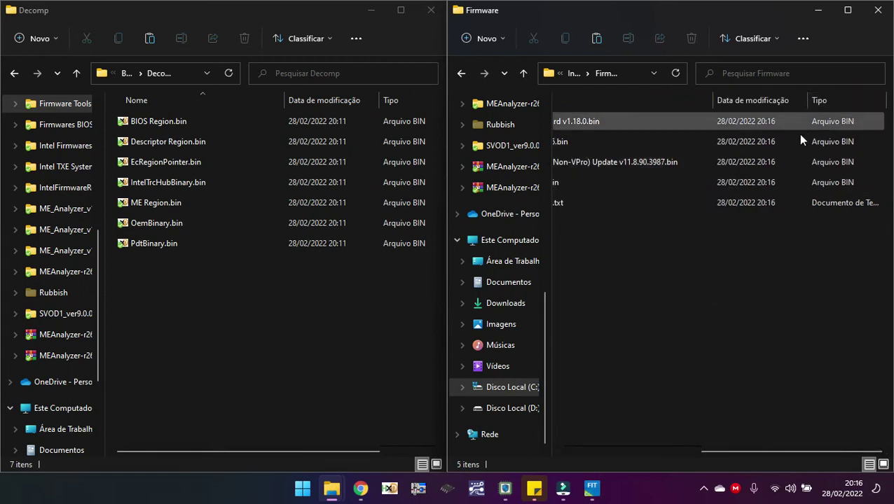
scroll(797, 133, "left", 3)
scroll(800, 140, "left", 3)
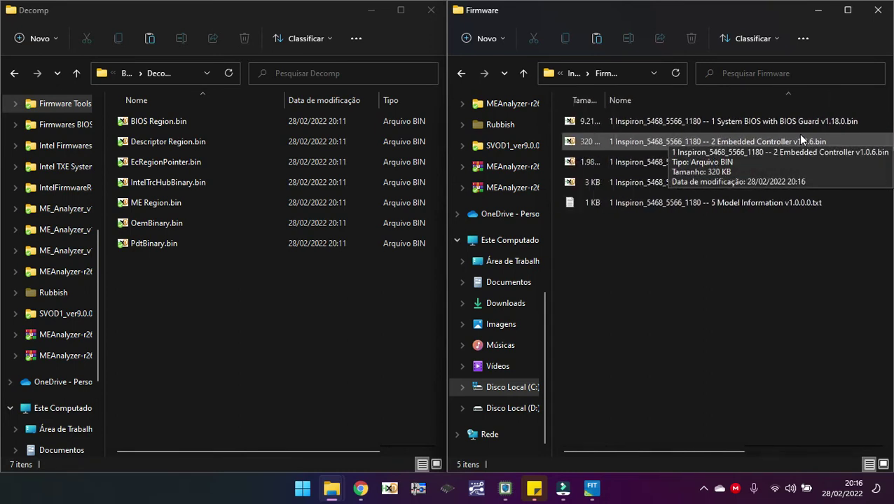
left_click_drag(606, 100, 630, 100)
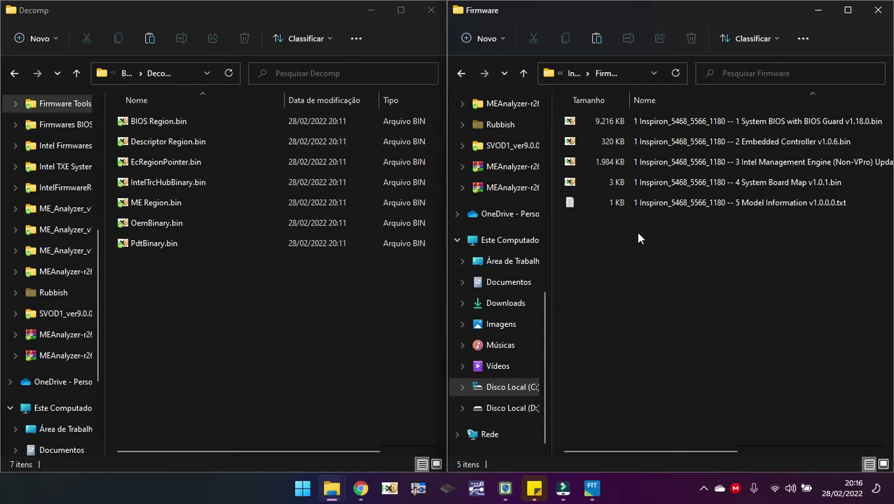
Copy the System BIOS with BIOS Guard v1.18.0 BIN file from the Firmware folder into Decomp using TeraCopy.
left_click(743, 122)
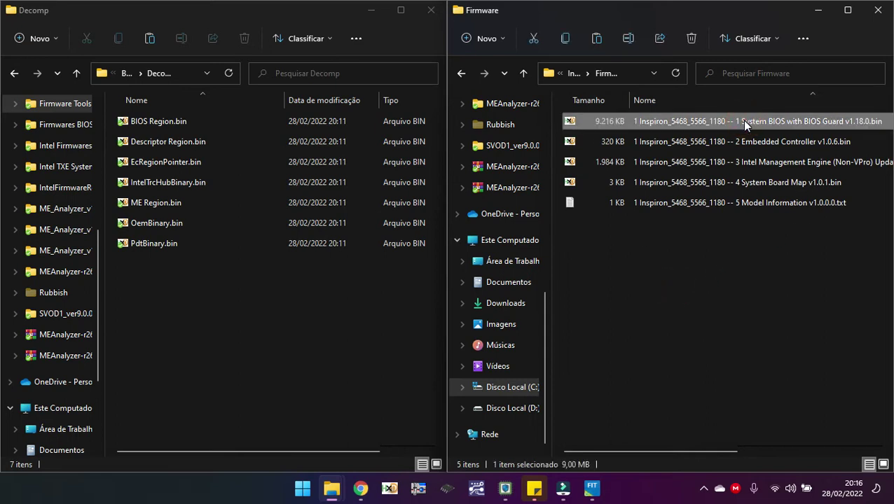
left_click(338, 331)
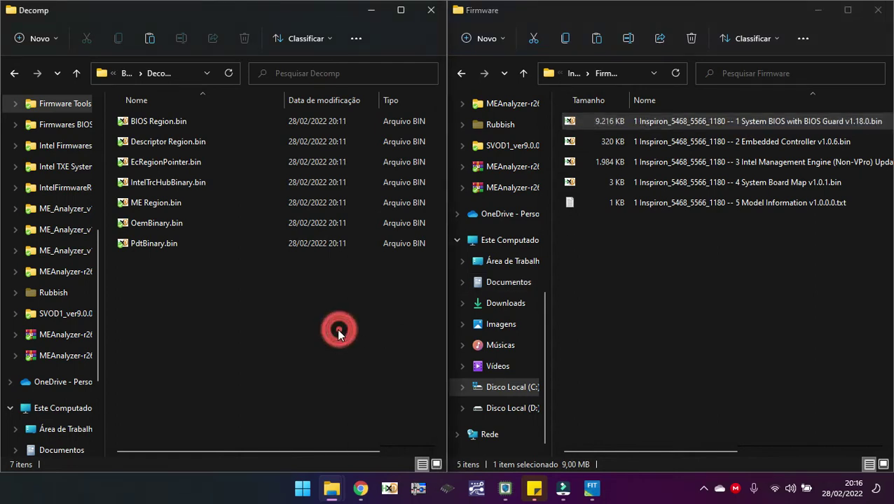
key("ctrl+v")
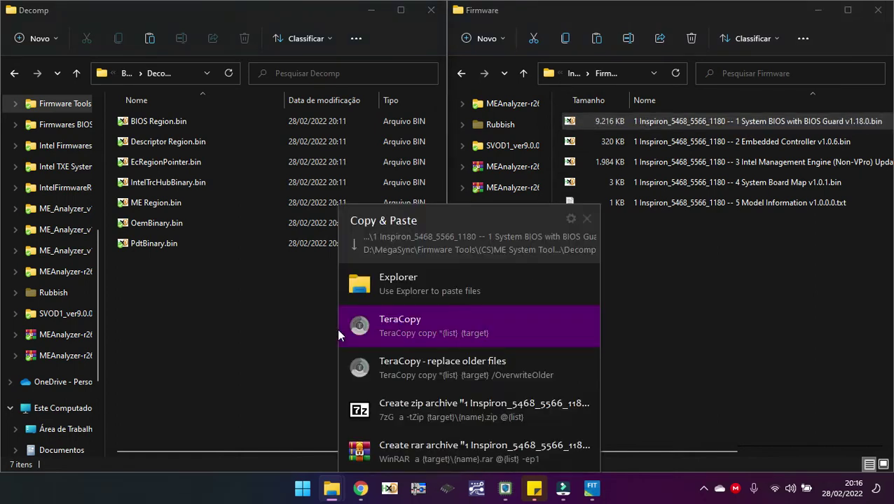
left_click(412, 320)
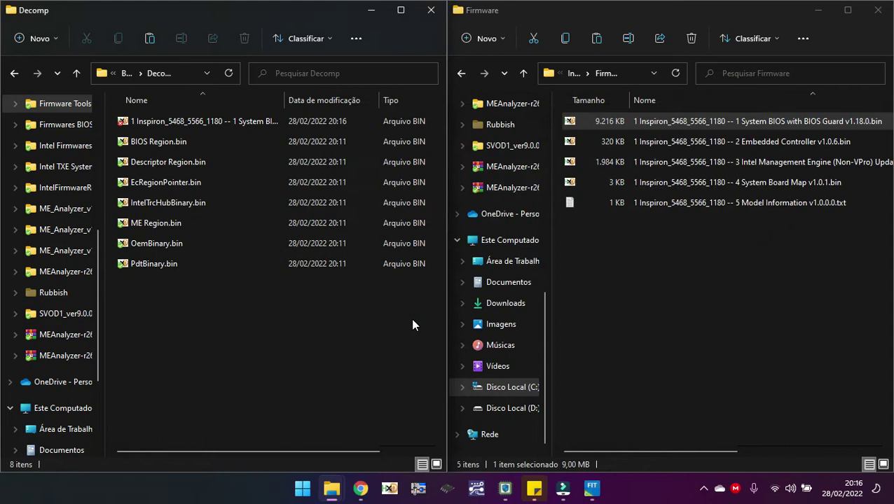
Cancel renaming BIOS Region.bin and delete the file from the Decomp folder.
left_click(194, 146)
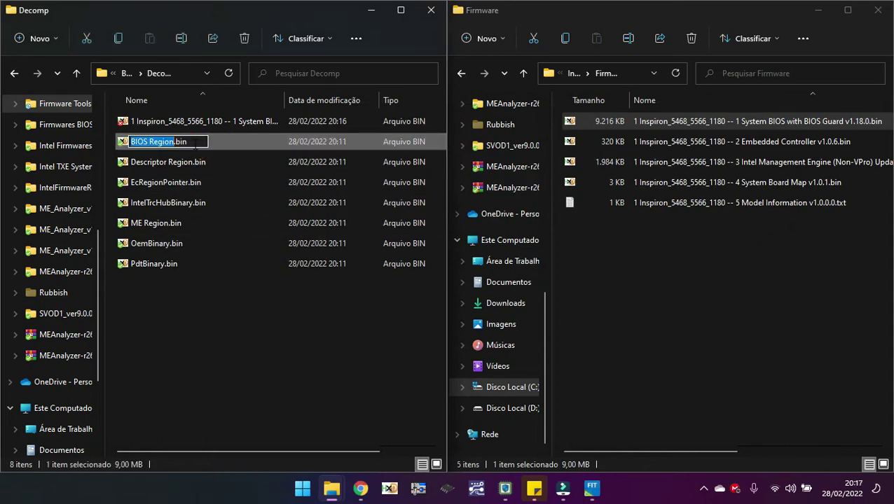
key("Escape")
key("Delete")
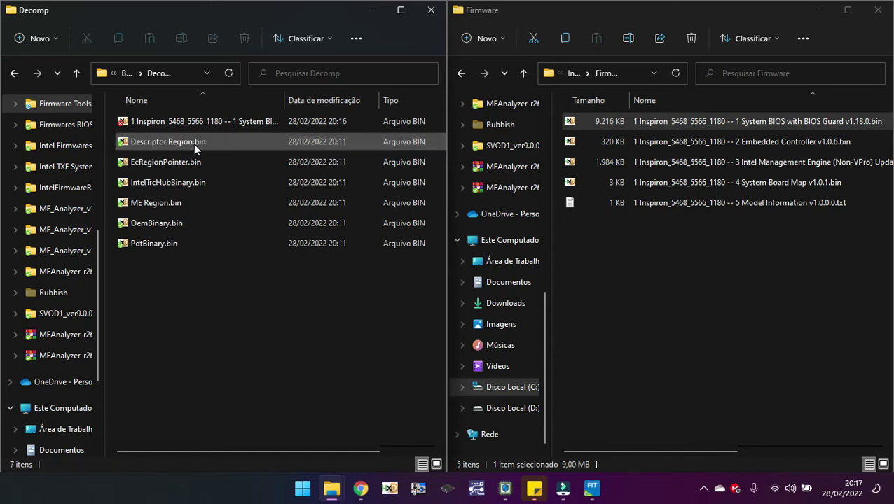
Rename the copied System BIOS with BIOS Guard v1.18.0 file in the Decomp folder as BIOS Region.bin.
left_click(190, 121)
key("F2")
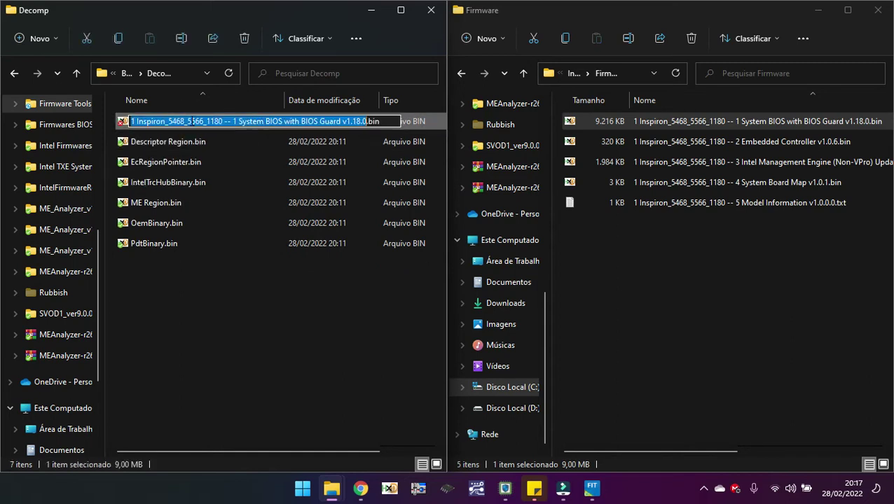
type("BIOS Region")
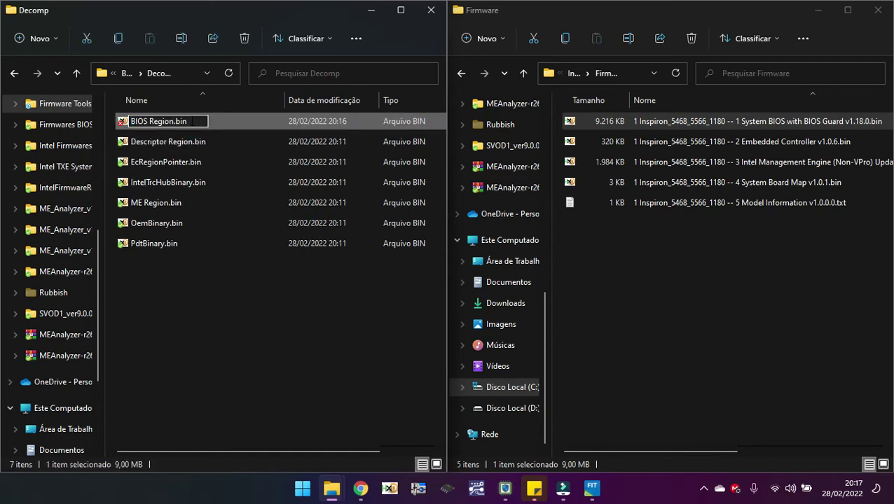
key("Return")
Copy the Intel Management Engine (Non-VPro) Update BIN file from the Firmware folder into Decomp.
left_click(181, 202)
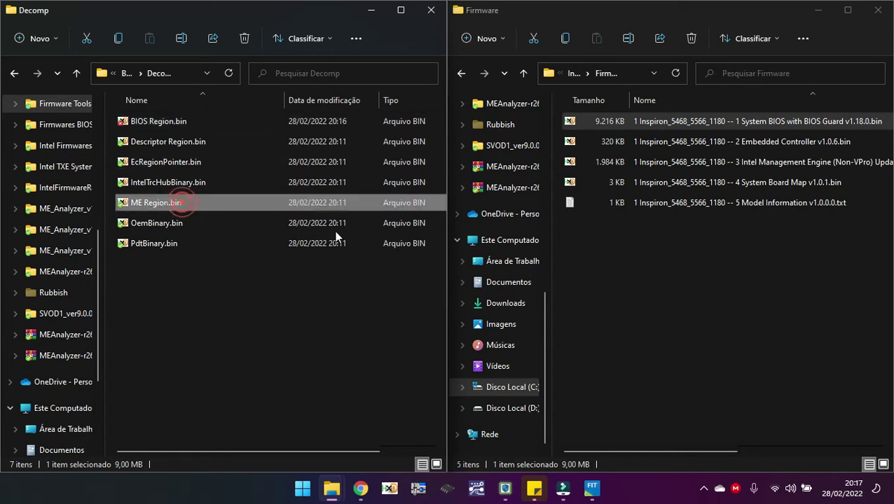
left_click(718, 165)
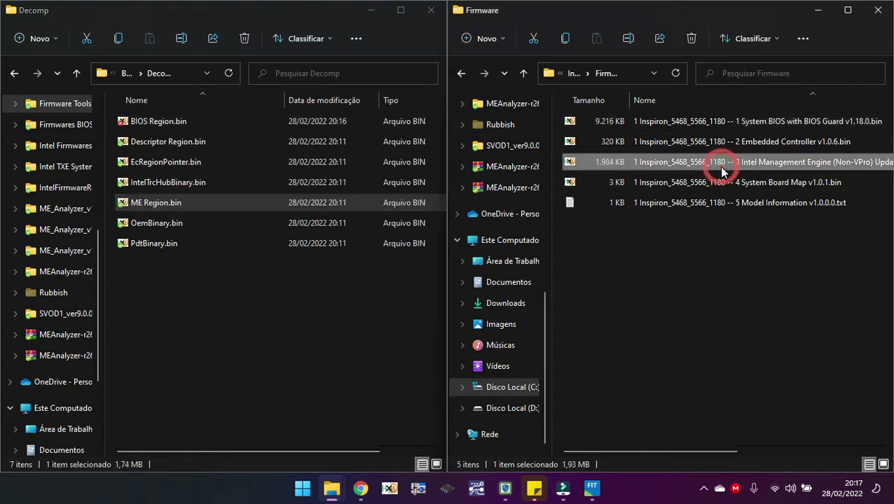
left_click_drag(726, 161, 266, 287)
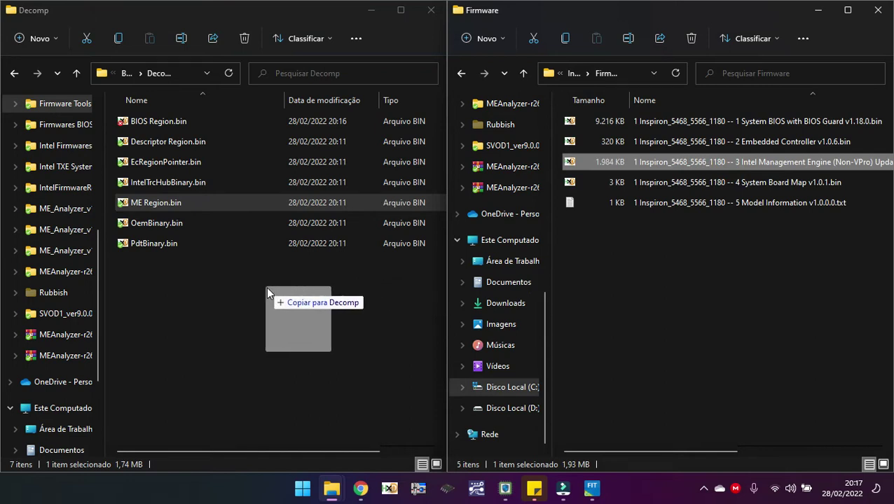
left_click_drag(266, 287, 266, 287)
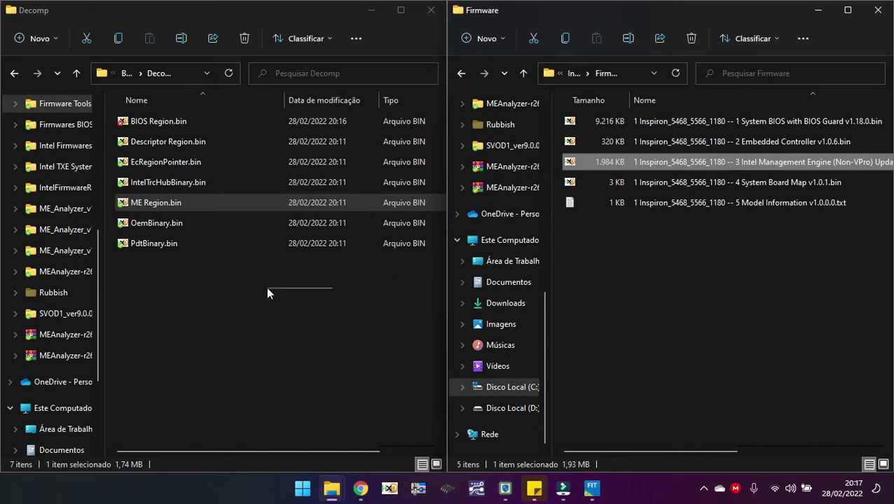
left_click(333, 320)
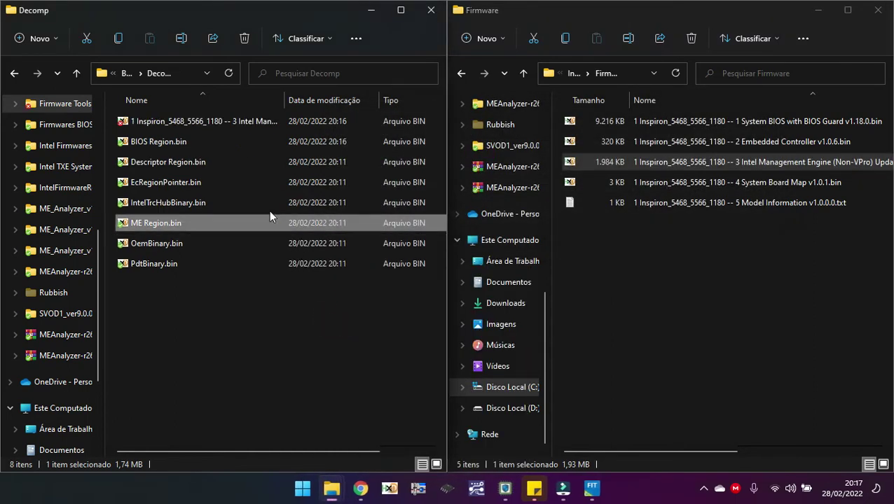
Copy the name of ME Region.bin and delete that file from the Decomp folder.
left_click(179, 225)
key("ctrl+c")
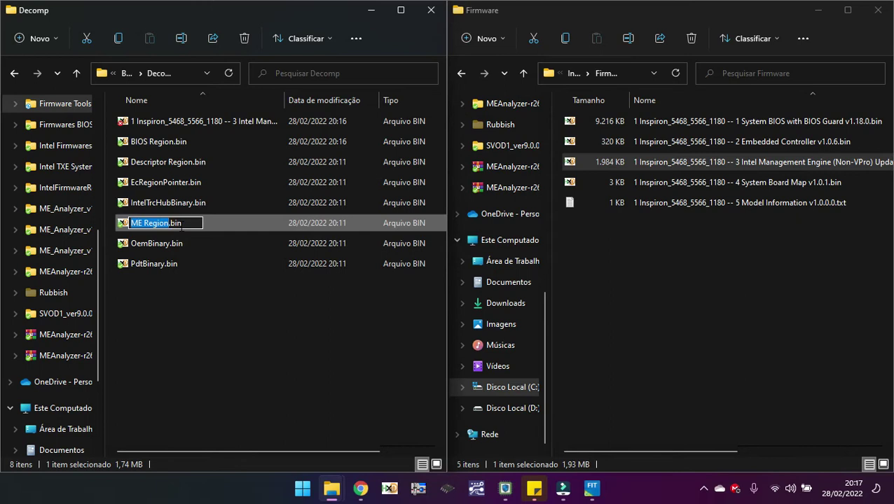
left_click(242, 329)
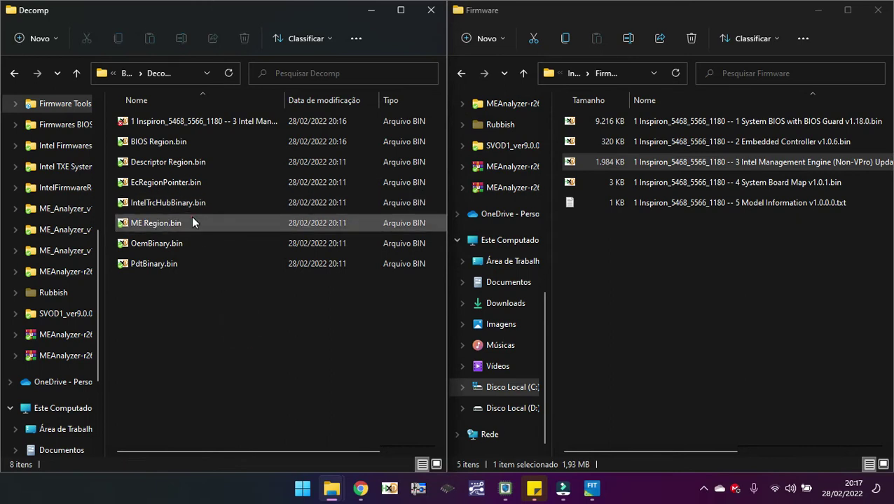
left_click(192, 221)
key("Delete")
Try to rename the copied Intel Management Engine file in Decomp as ME Region.bin.
left_click(200, 122)
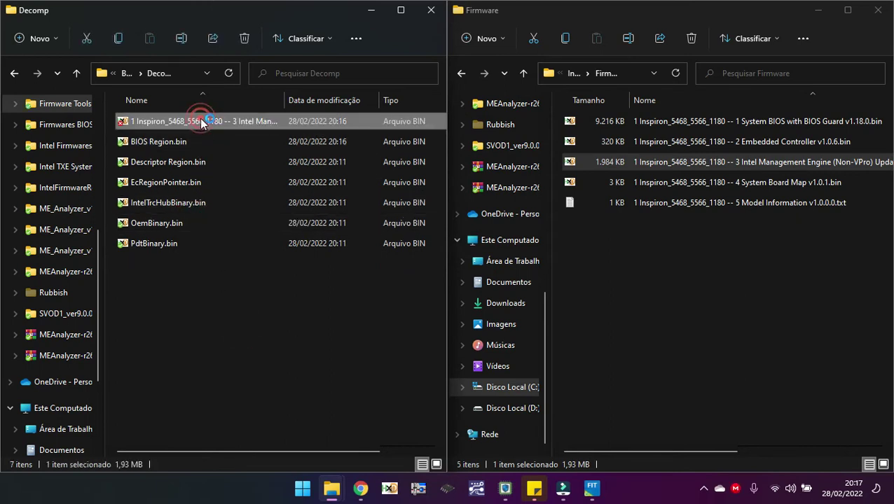
left_click(201, 121)
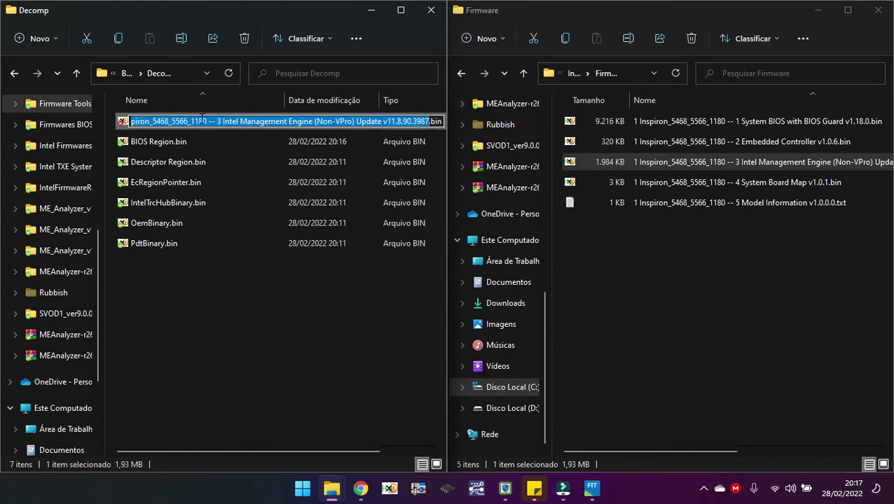
key("ctrl+v")
key("Escape")
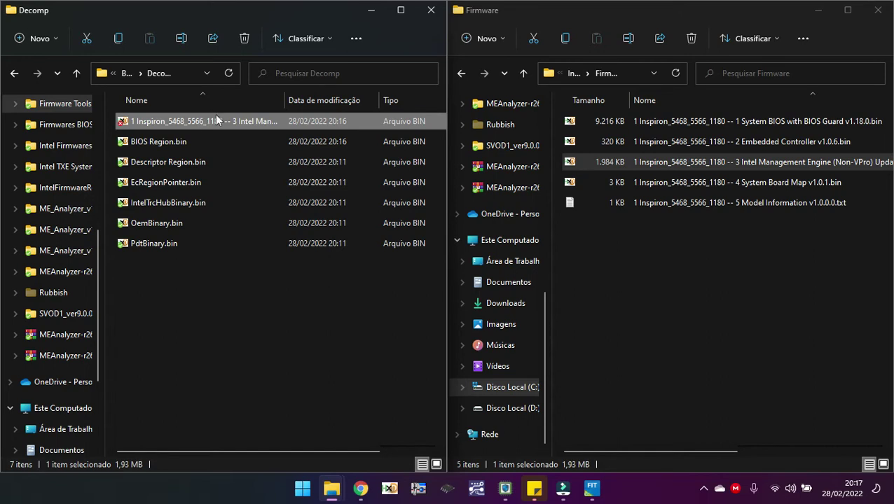
left_click(237, 298)
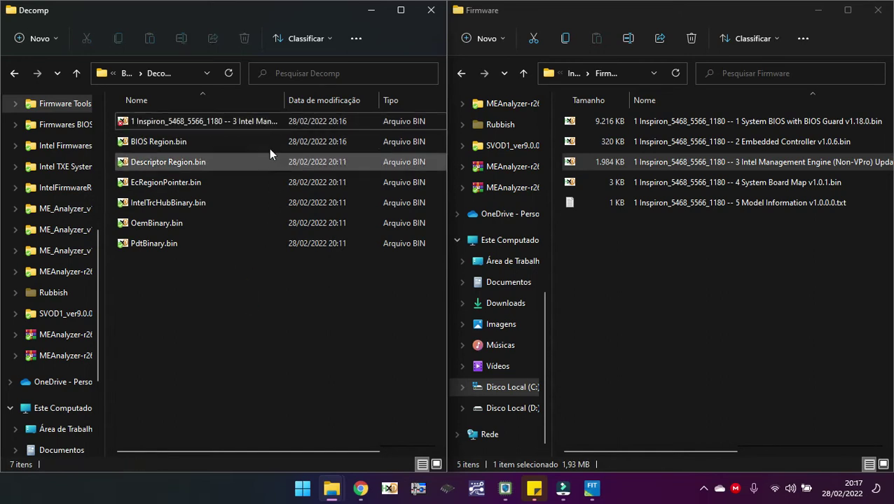
left_click(246, 123)
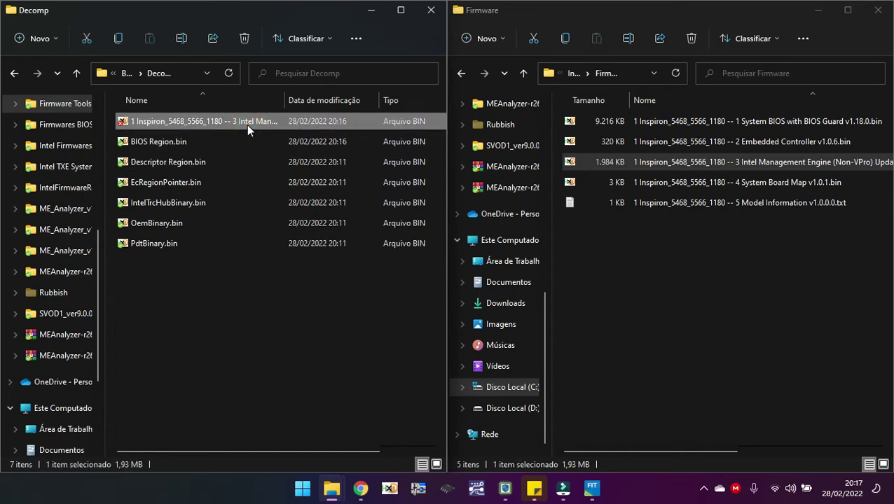
key("F2")
type("ME Region.bin")
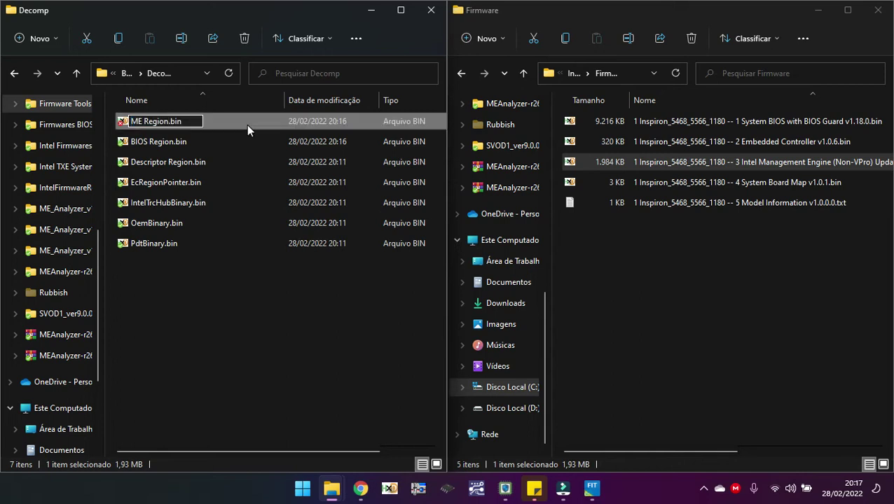
key("Escape")
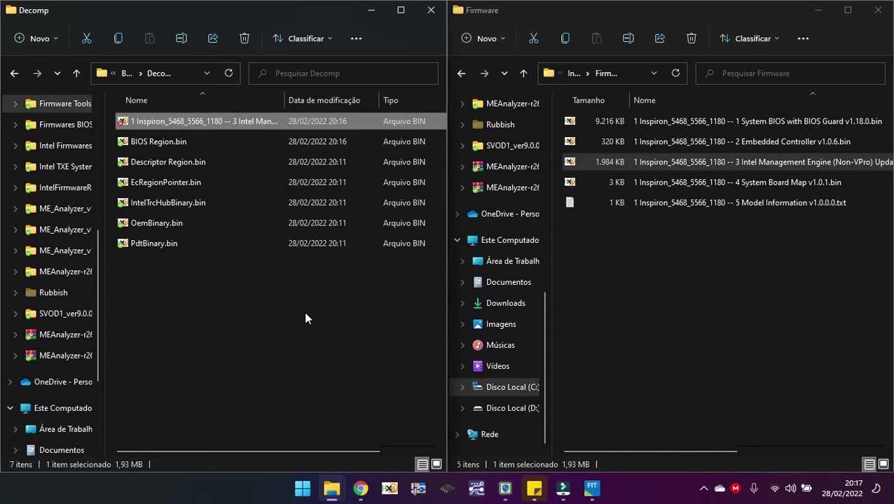
mouse_move(331, 488)
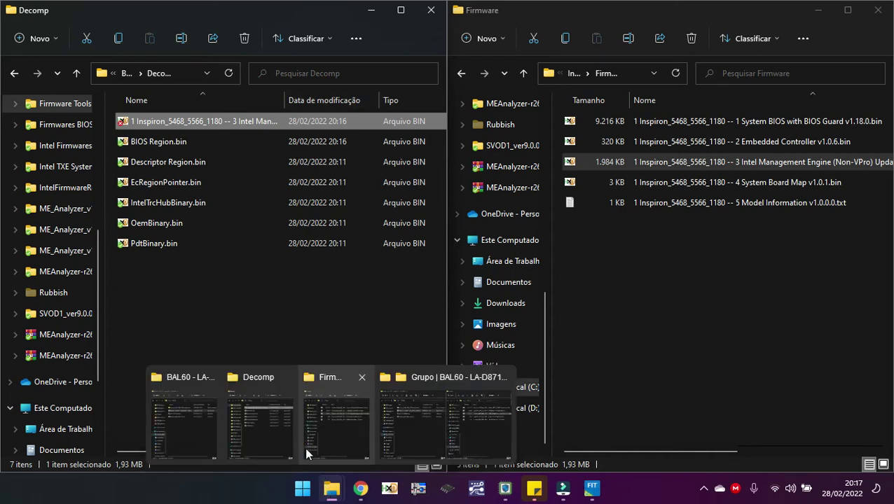
left_click(322, 332)
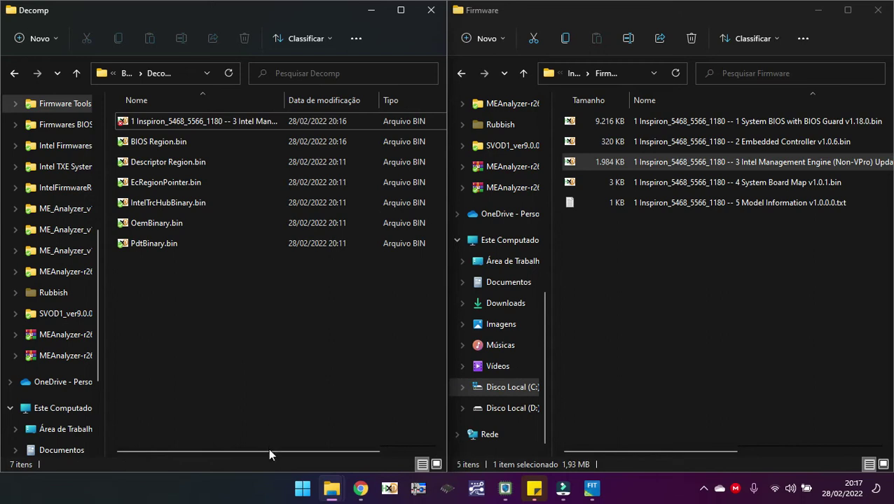
left_click(210, 124)
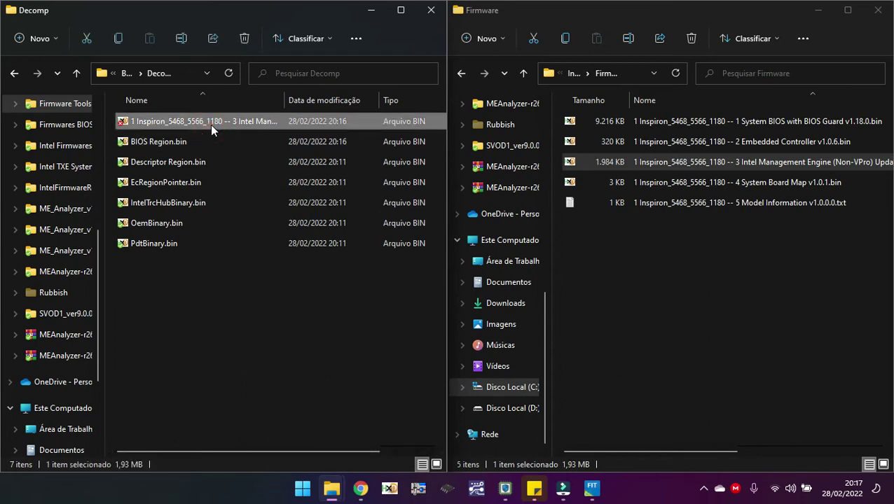
left_click(241, 333)
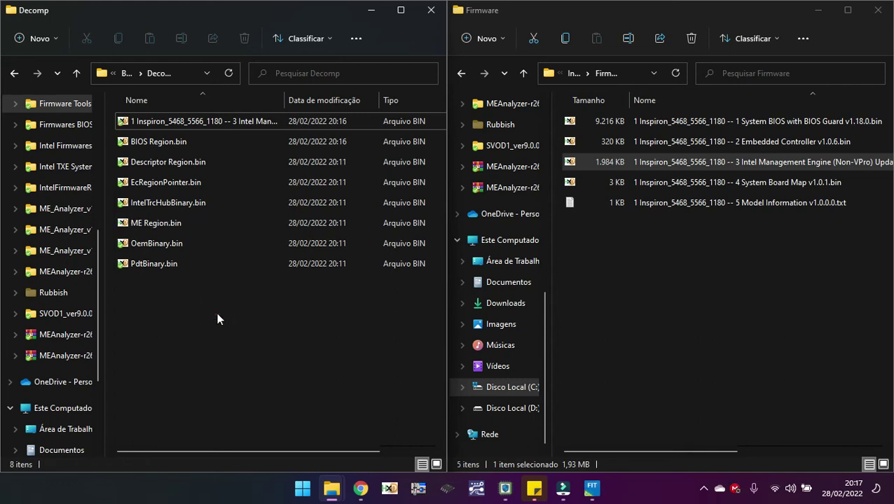
Try again to give the Intel Management Engine file in Decomp the name ME Region.
left_click(155, 224)
left_click(206, 121)
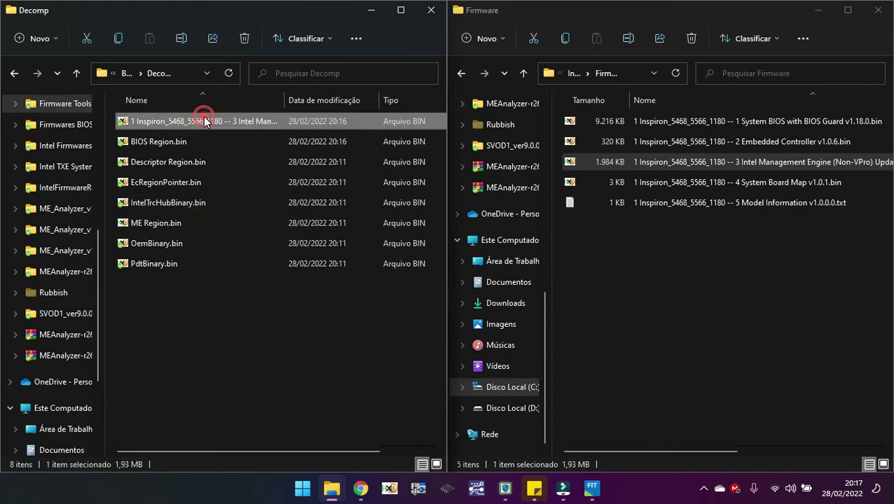
left_click(205, 121)
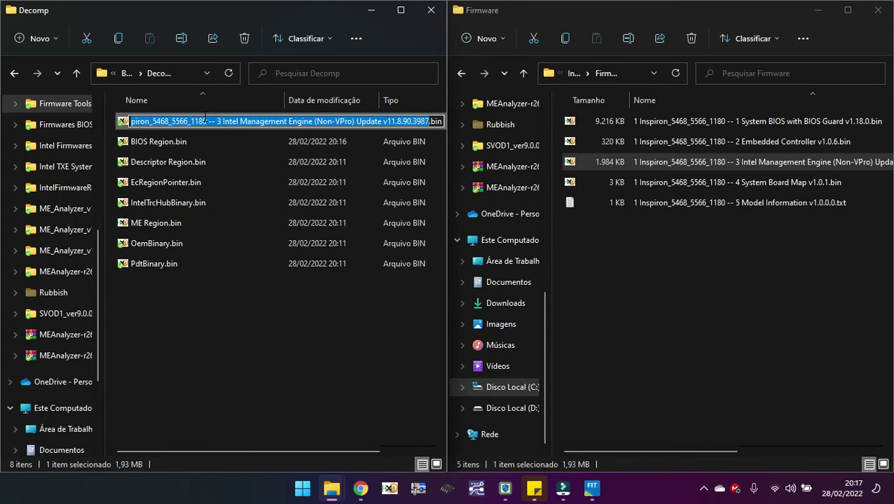
type("ME Region")
type("1")
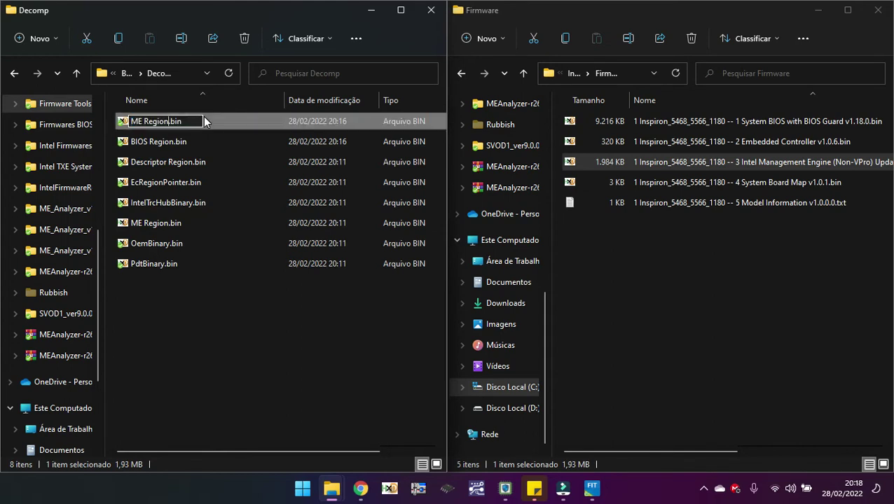
key("Escape")
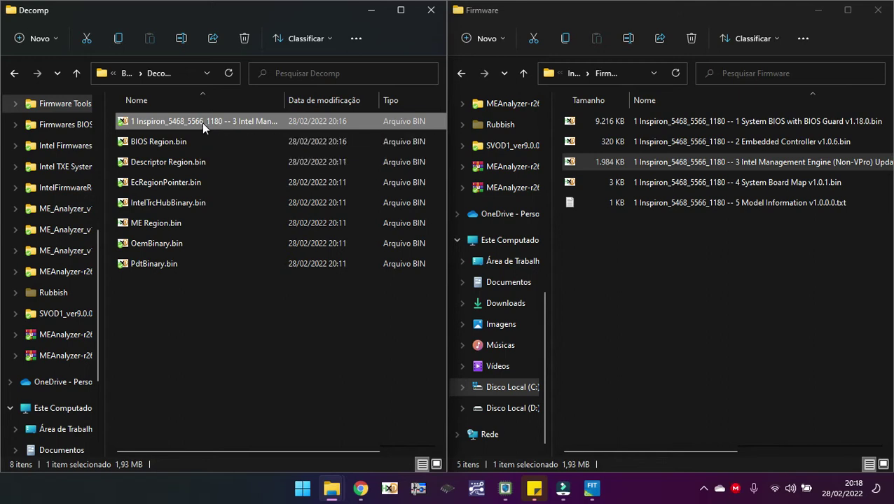
Try to rename the Intel Management Engine file in the Decomp folder as ME Region2.bin.
right_click(201, 122)
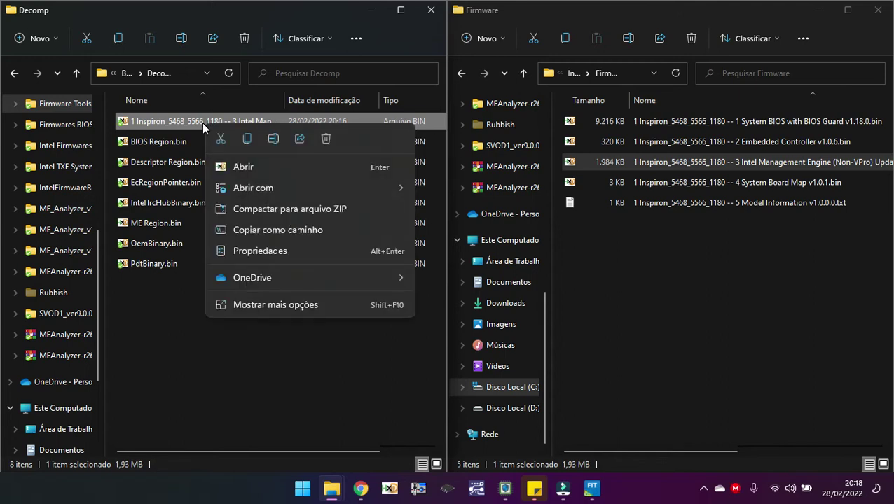
left_click(283, 303)
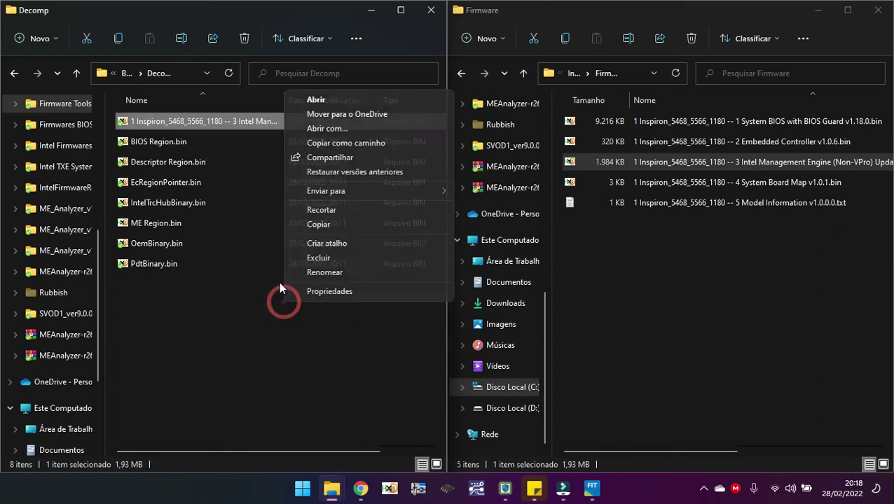
left_click(335, 272)
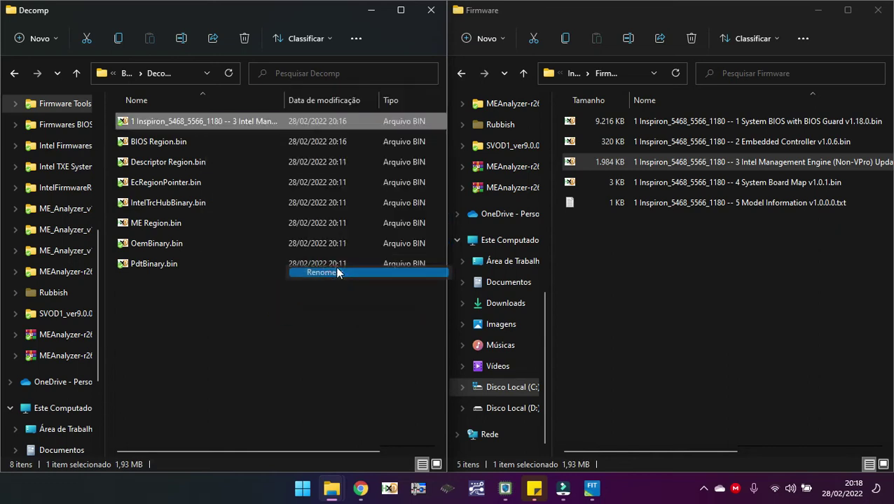
type("ME Region")
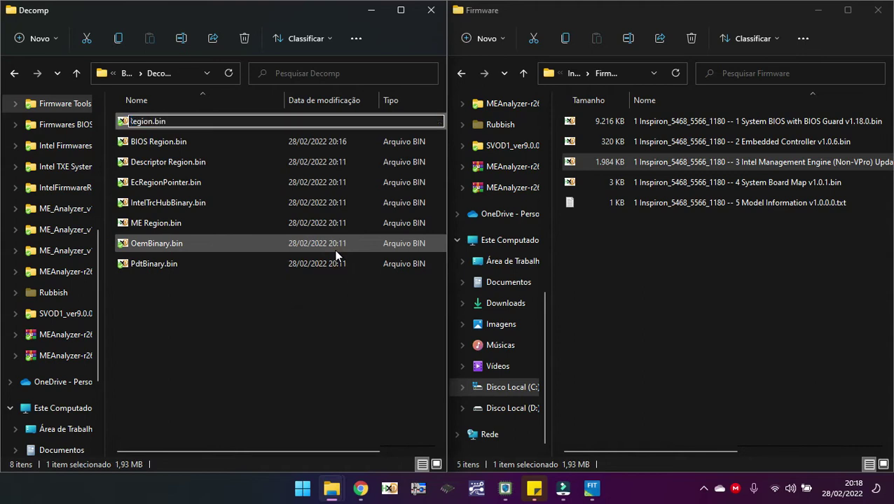
type("2")
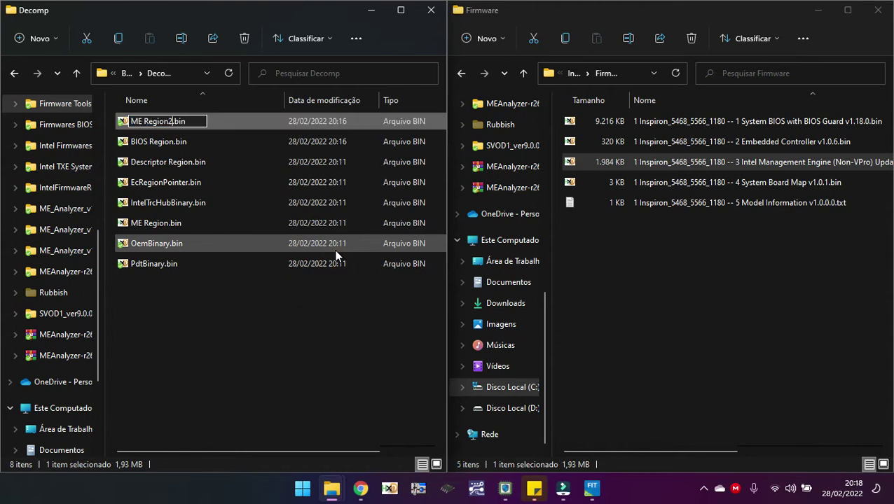
key("Escape")
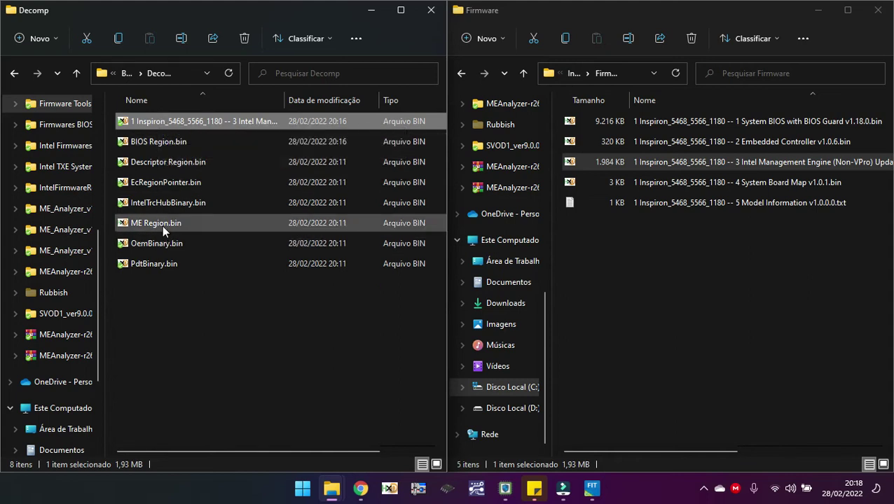
Quit the MEGAsync background program and confirm the exit.
right_click(734, 494)
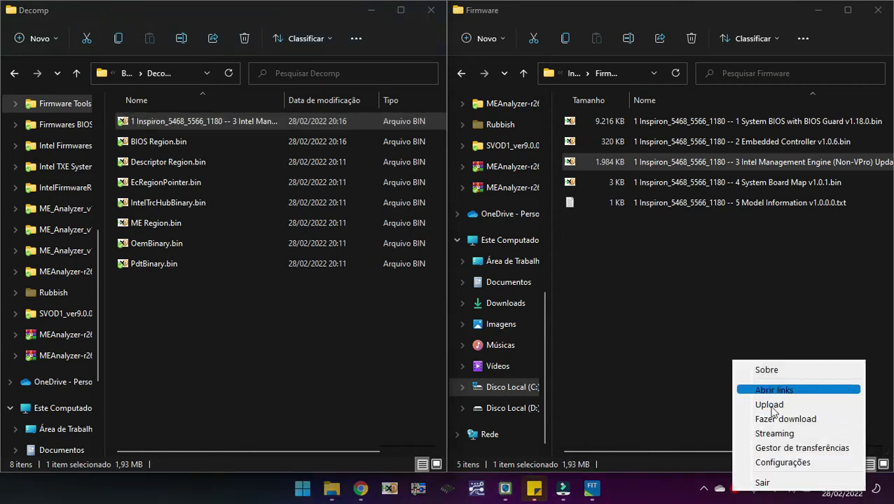
left_click(759, 486)
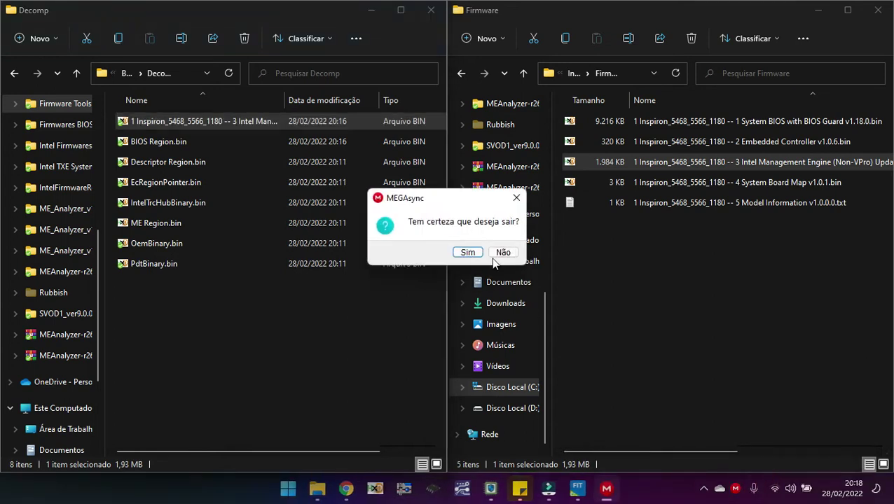
left_click(468, 252)
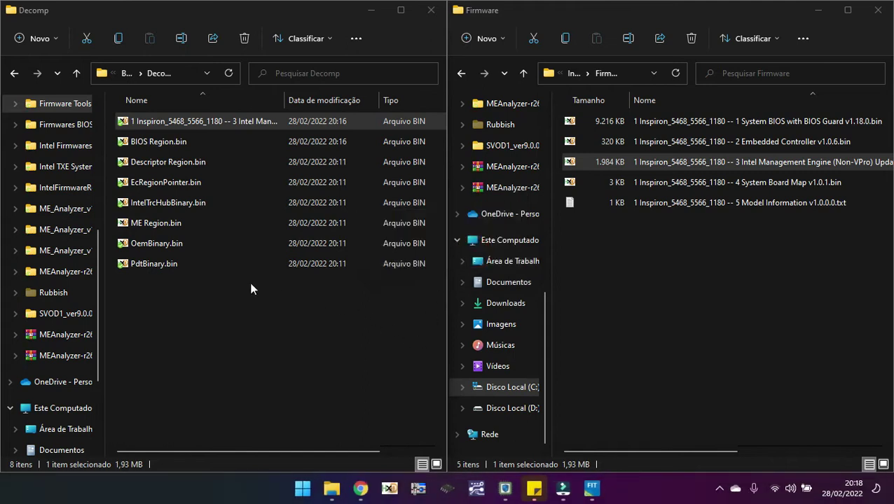
left_click(237, 311)
left_click(193, 126)
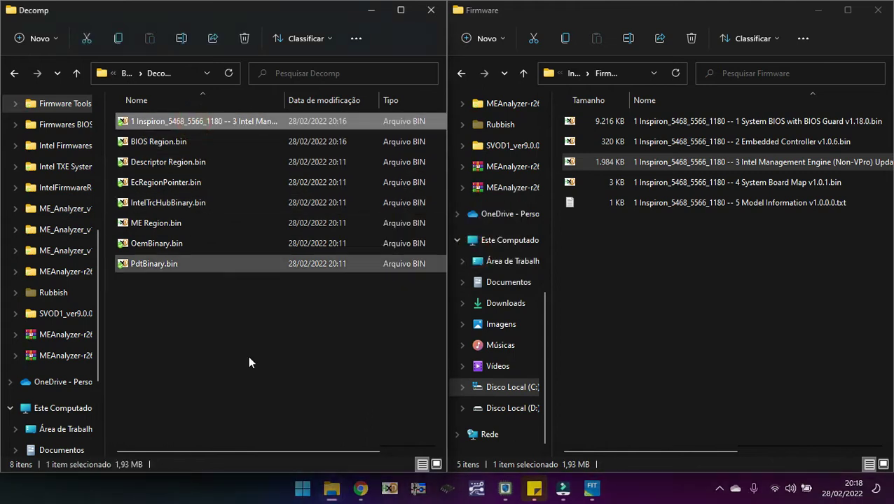
key("F2")
type("ME Region")
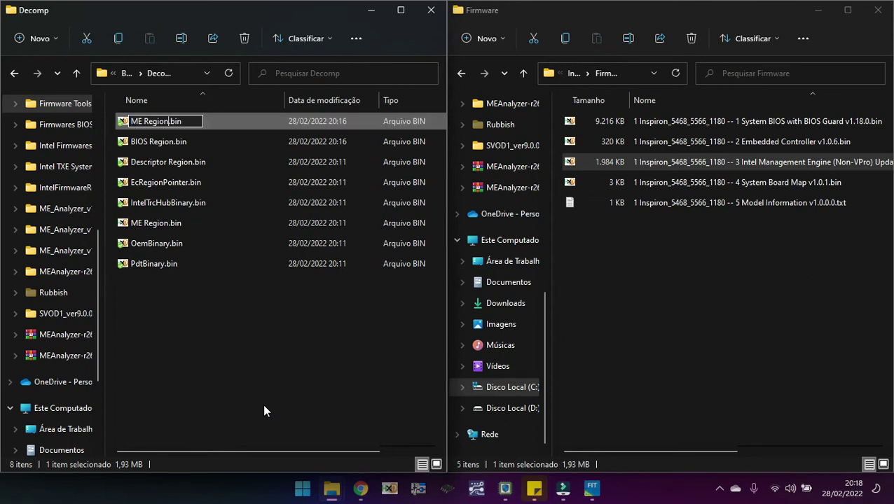
type("2")
key("Escape")
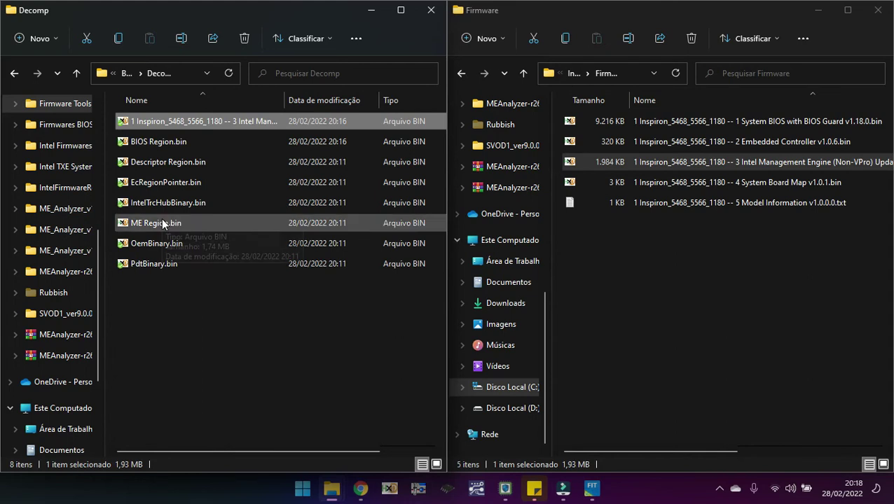
left_click(283, 351)
left_click_drag(297, 453, 170, 471)
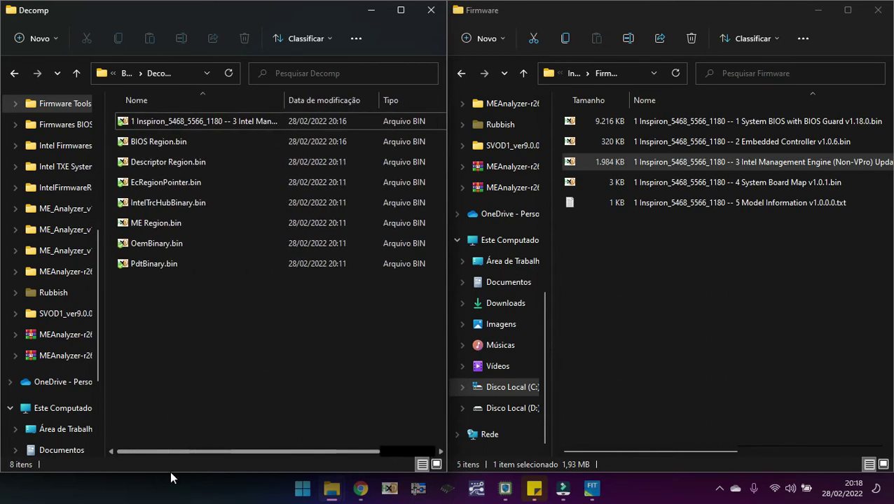
Rename the Intel Management Engine update file in the Firmware folder as ME Region.bin.
left_click_drag(665, 448, 614, 432)
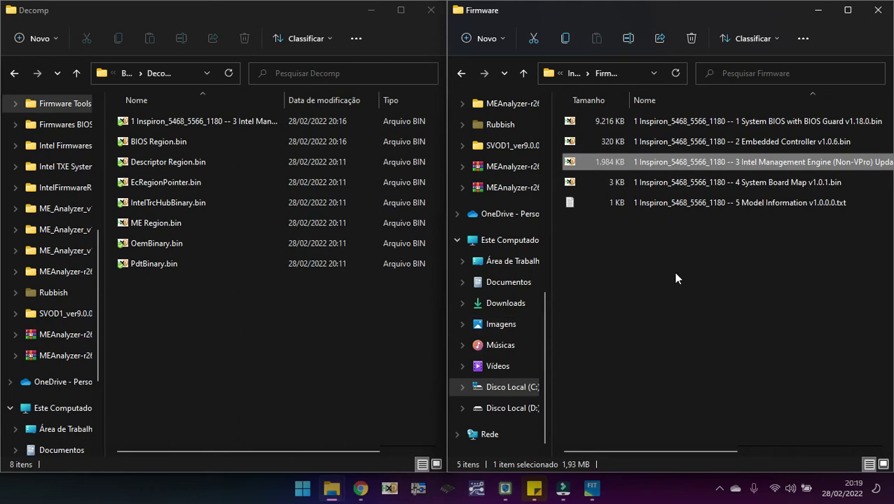
left_click(726, 159)
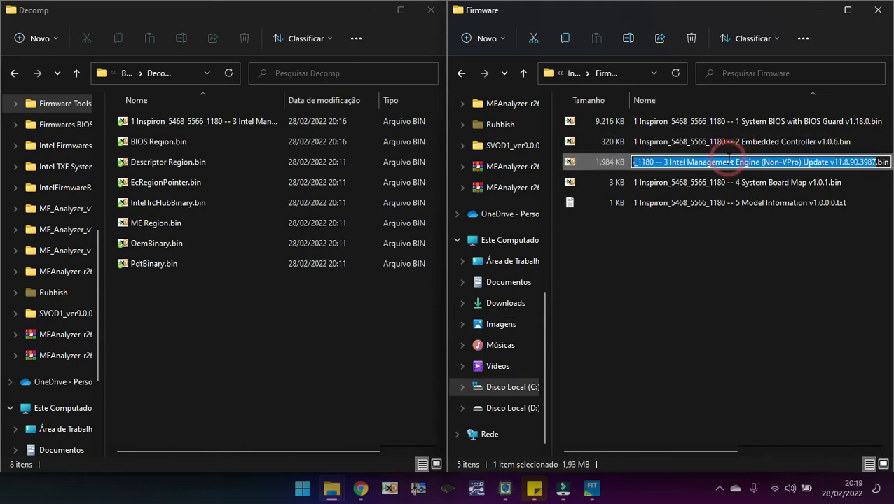
type("ME Region")
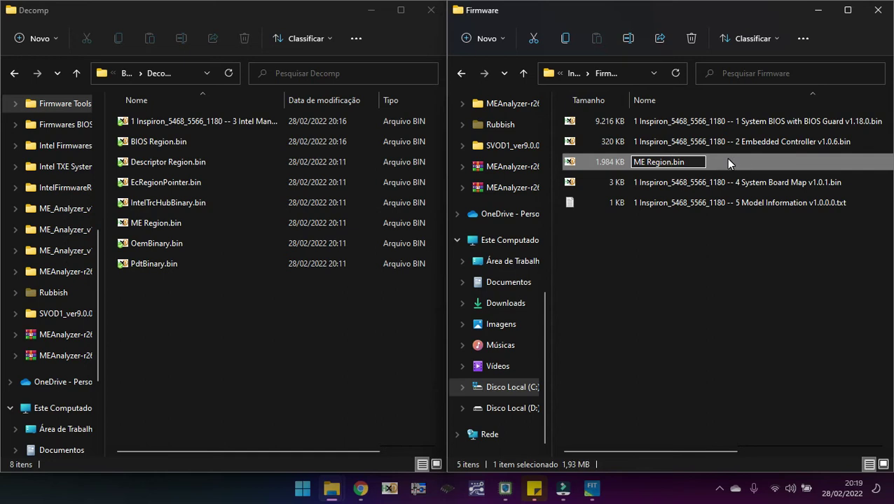
key("Return")
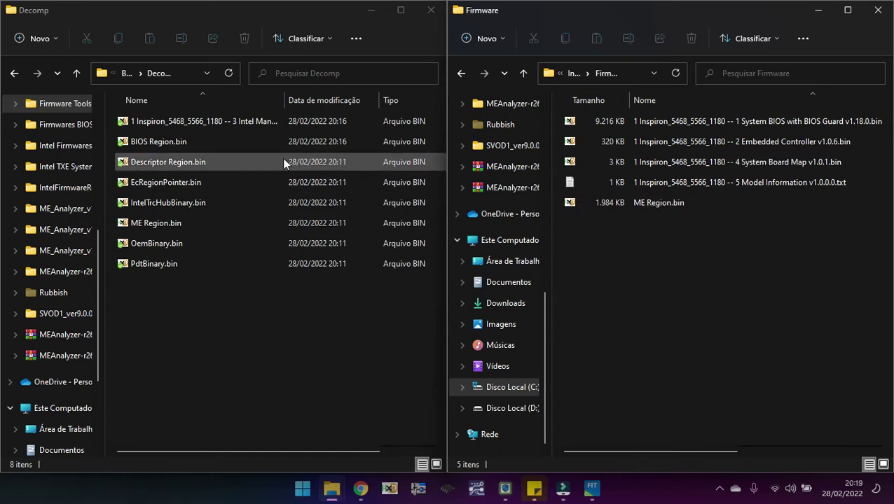
Permanently delete the copied Intel Management Engine file from Decomp and remove the original ME Region.bin there.
left_click(250, 122)
key("shift+Delete")
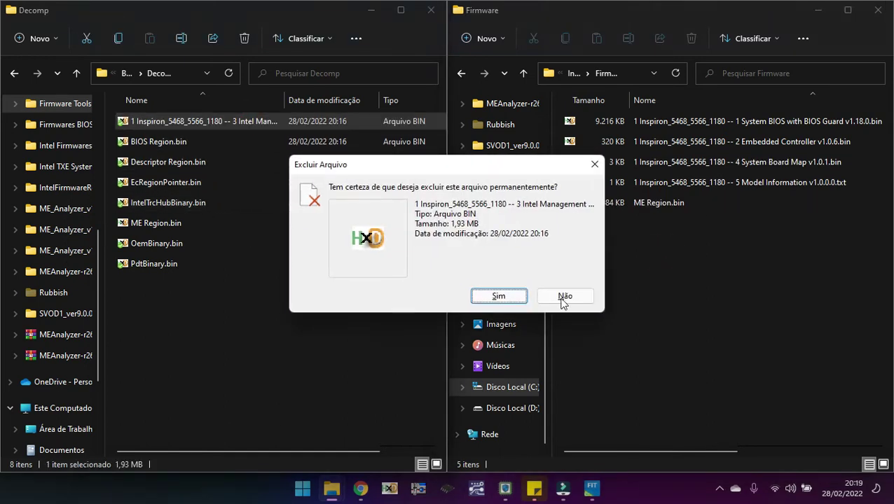
left_click(495, 294)
left_click(149, 203)
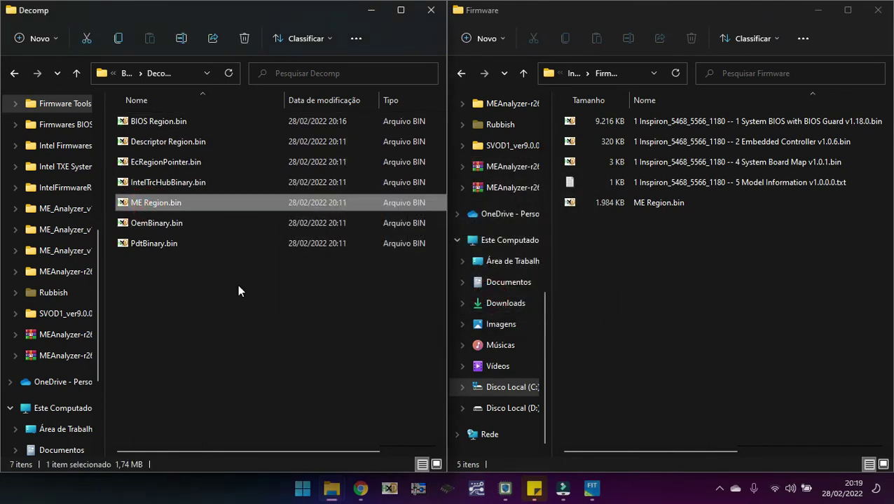
key("Delete")
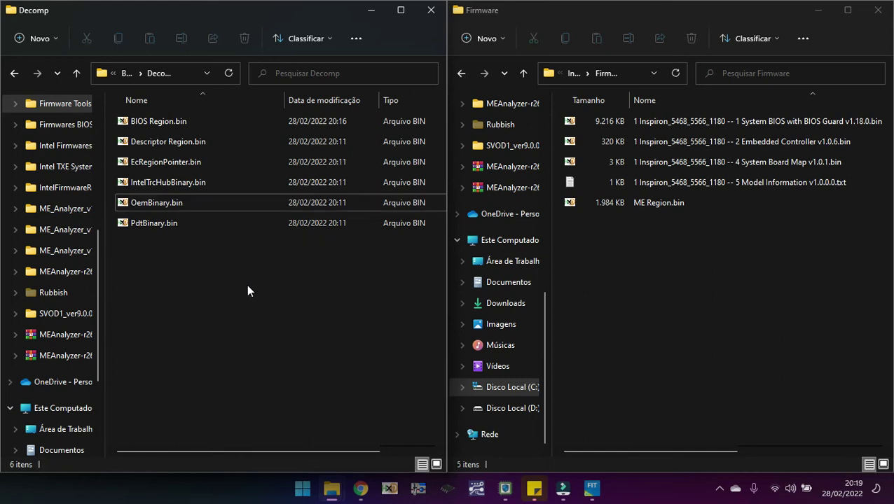
Copy ME Region.bin from the Firmware folder into the Decomp folder.
left_click_drag(648, 201, 105, 301)
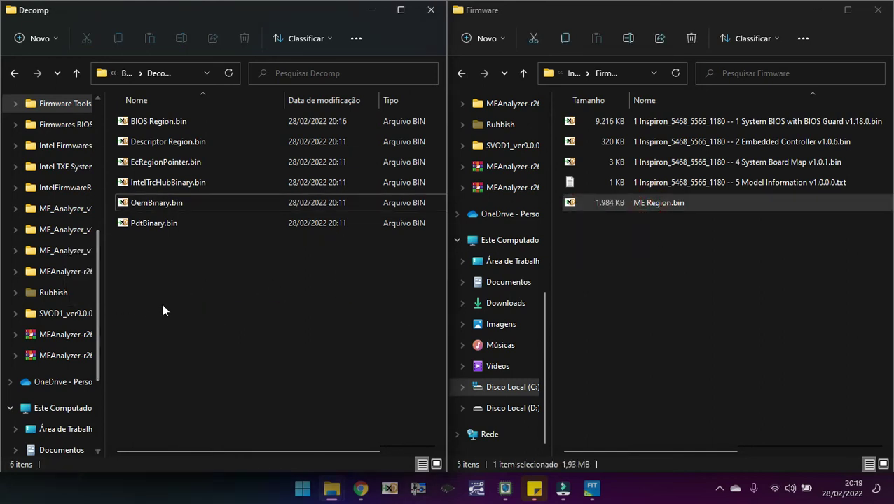
left_click_drag(654, 202, 296, 294)
left_click(381, 320)
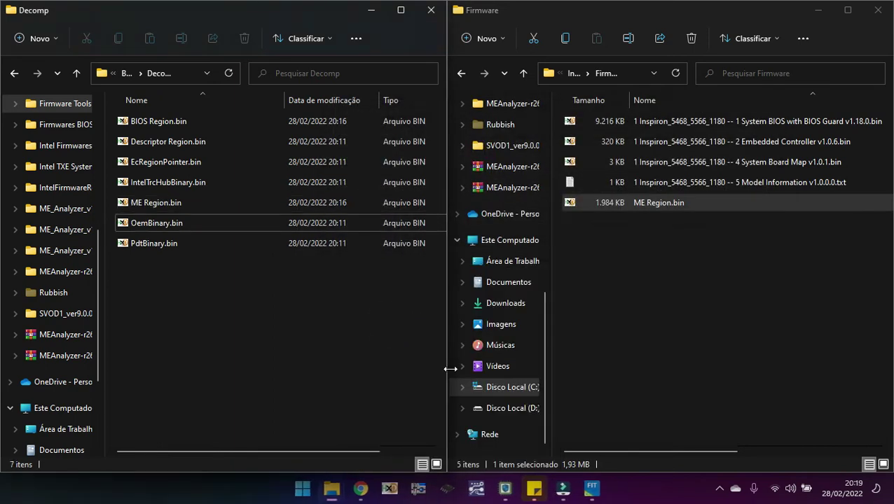
Switch to Intel Flash Image Tool and open the saved configuration Erro_Rail.xml.
left_click(591, 488)
left_click(12, 21)
left_click(33, 53)
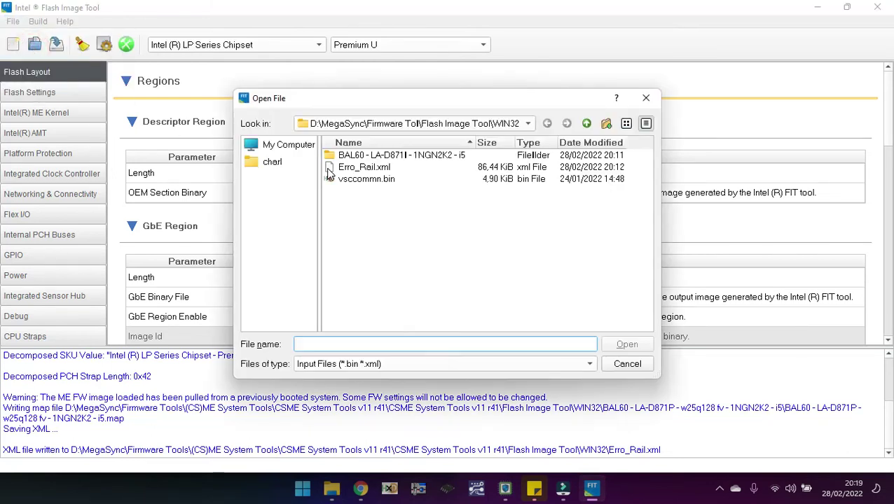
double_click(361, 168)
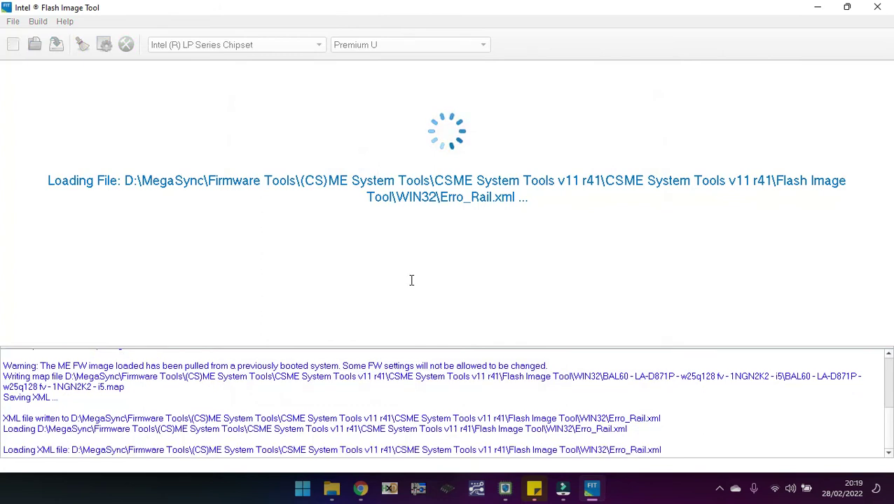
Build the flash image, agree to continue with Boot Guard Profile 5 - FVME, and minimize Flash Image Tool.
left_click(37, 21)
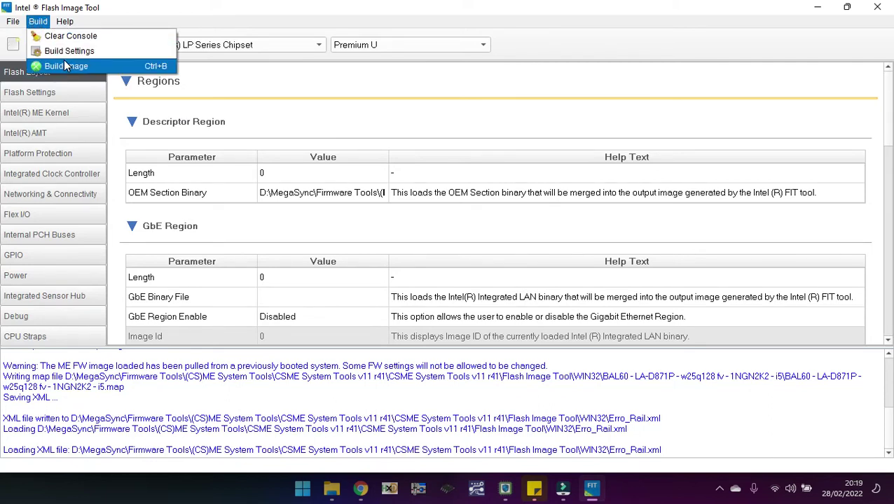
left_click(64, 65)
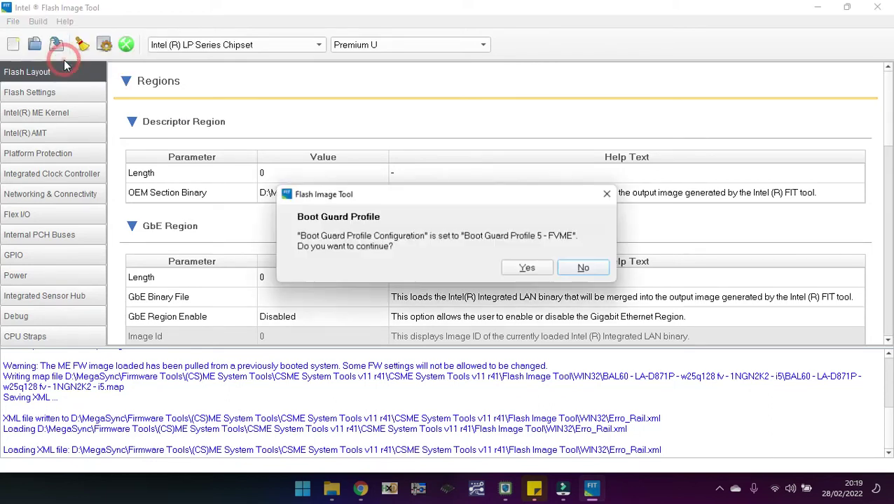
left_click(541, 273)
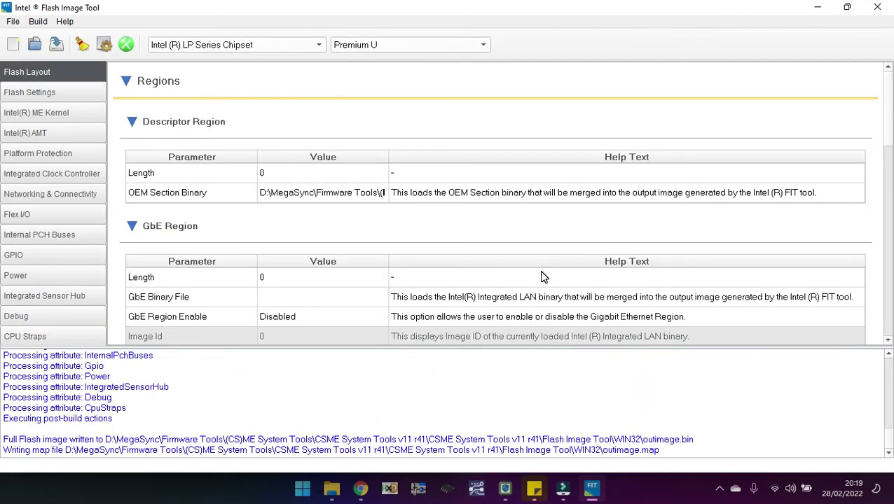
left_click(816, 8)
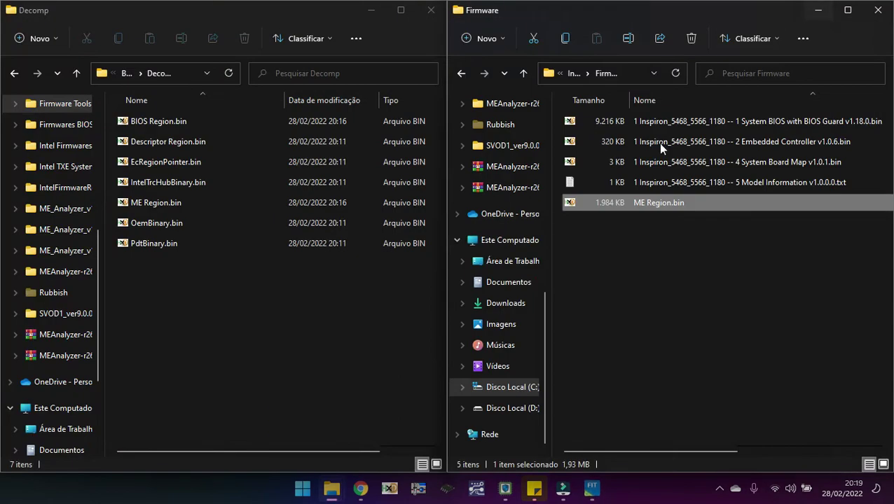
Locate outimage.bin in the WIN32 folder and analyze it in a new ME Analyzer session.
left_click(703, 298)
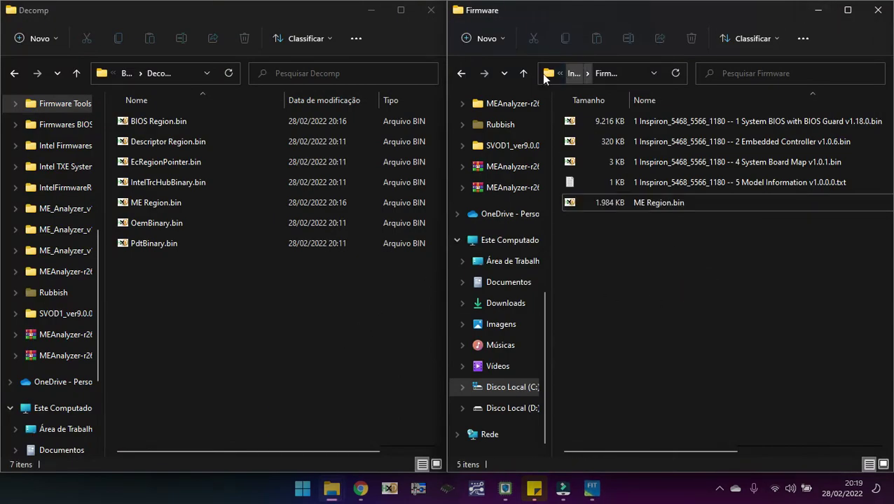
left_click(127, 73)
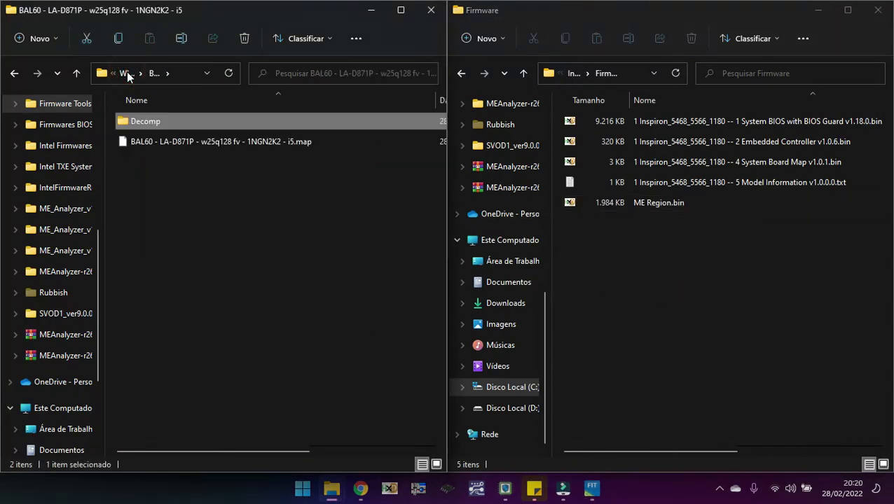
left_click(126, 72)
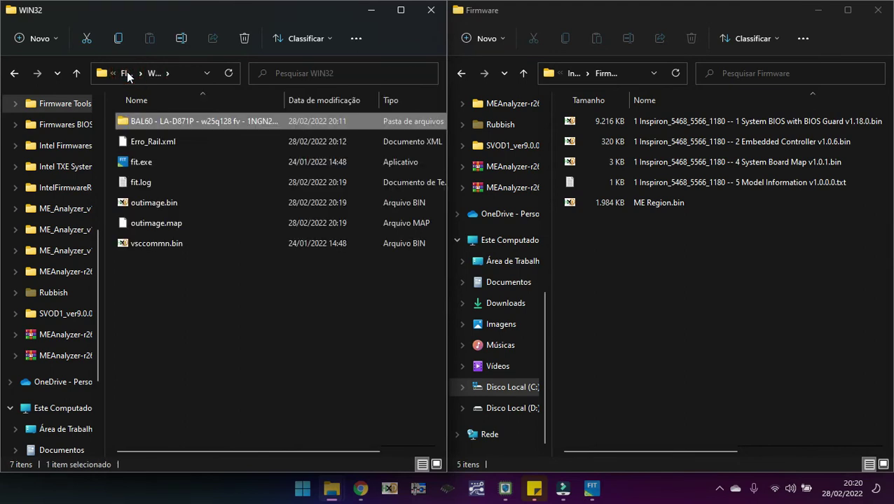
left_click(135, 204)
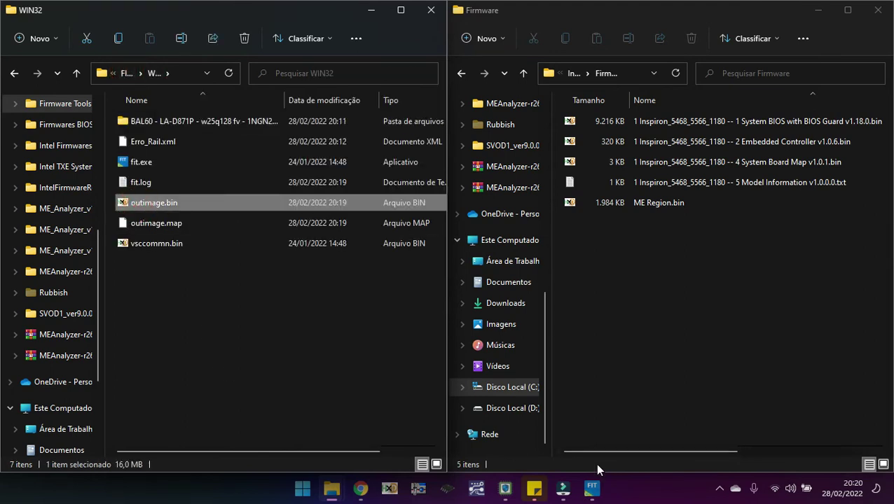
left_click(504, 488)
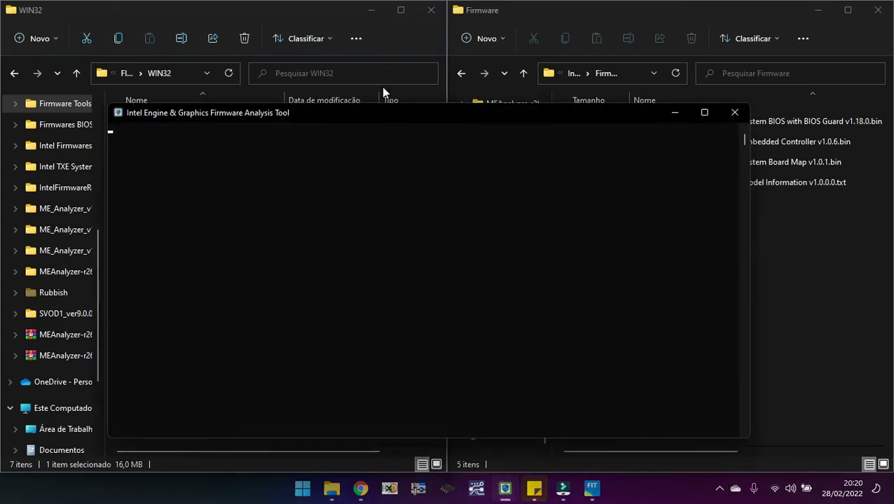
left_click_drag(379, 112, 498, 92)
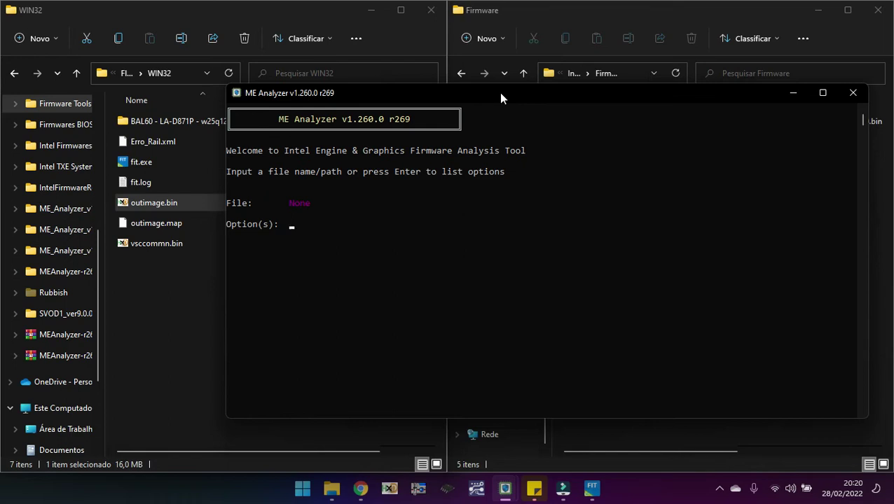
left_click_drag(149, 203, 323, 257)
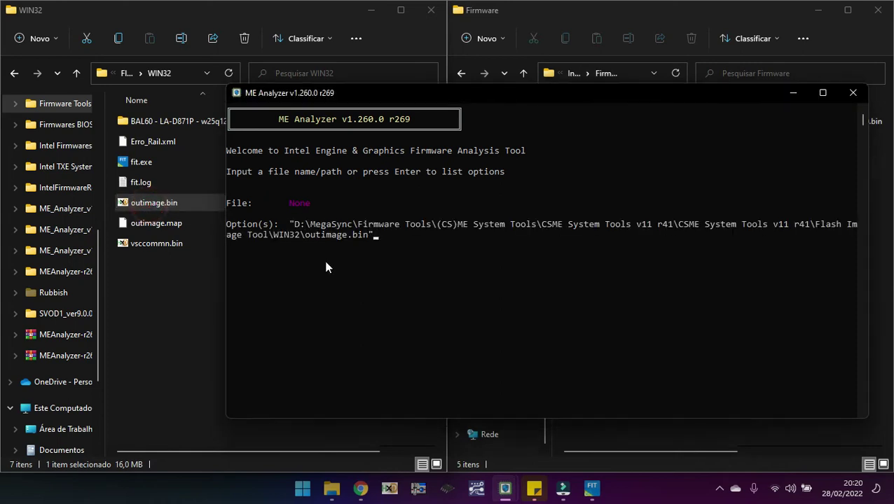
key("Return")
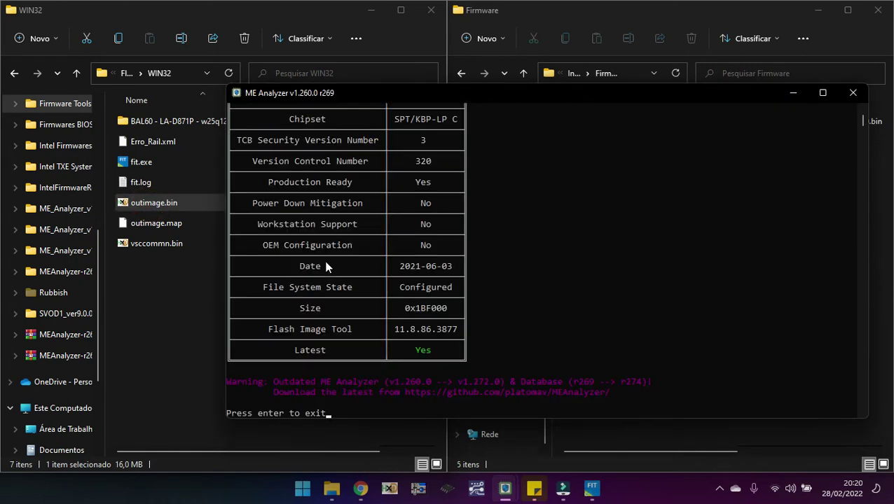
Examine the file system state, Flash Image Tool version and ME version in the outimage.bin report.
scroll(326, 266, "up", 1)
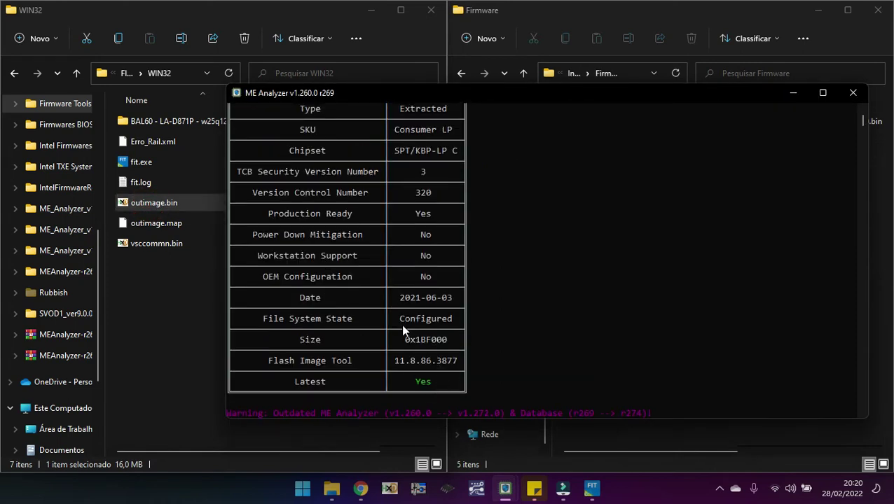
left_click_drag(402, 324, 448, 321)
left_click(394, 360)
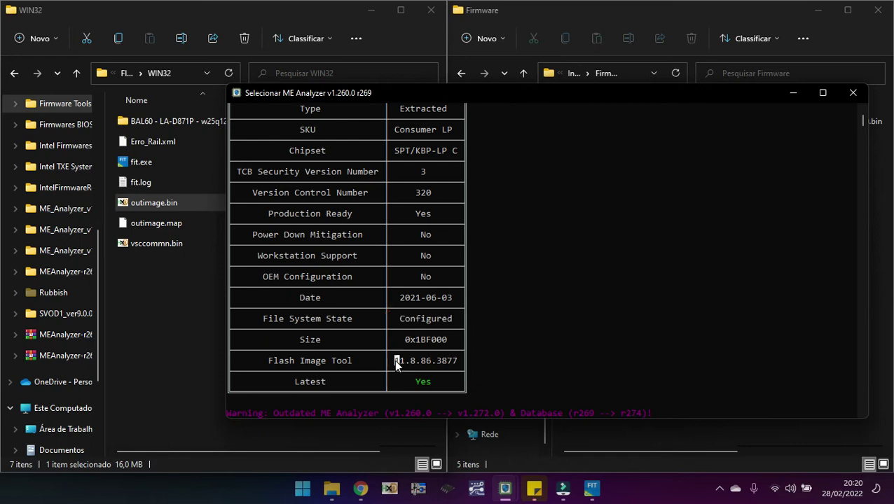
left_click_drag(395, 361, 465, 361)
scroll(464, 358, "up", 2)
scroll(466, 360, "up", 1)
left_click_drag(391, 194, 454, 194)
Place the earlier ME Analyzer report beside the outimage.bin report and compare their versions, dates and file system states.
left_click(507, 492)
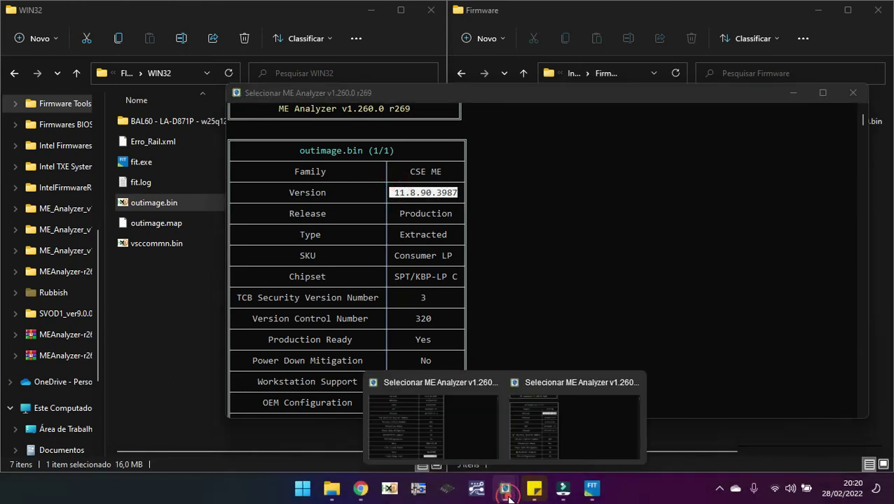
left_click(457, 442)
left_click_drag(424, 38, 624, 112)
scroll(721, 292, "up", 1)
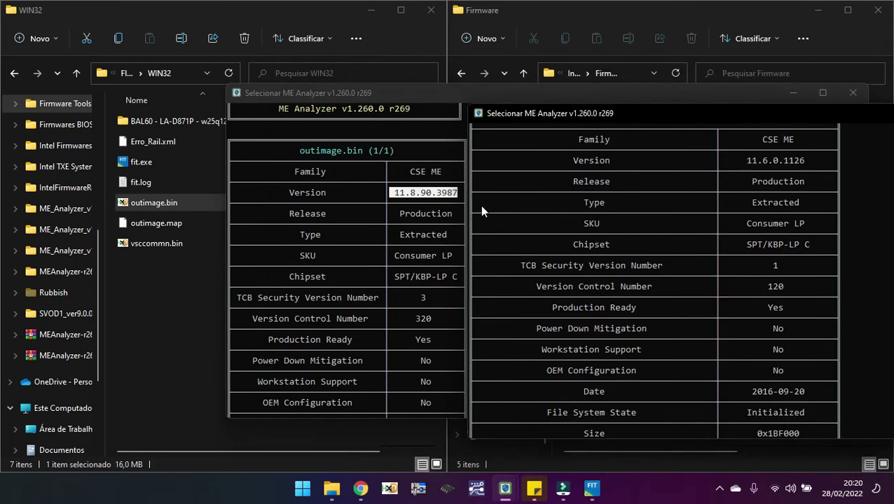
left_click(412, 192)
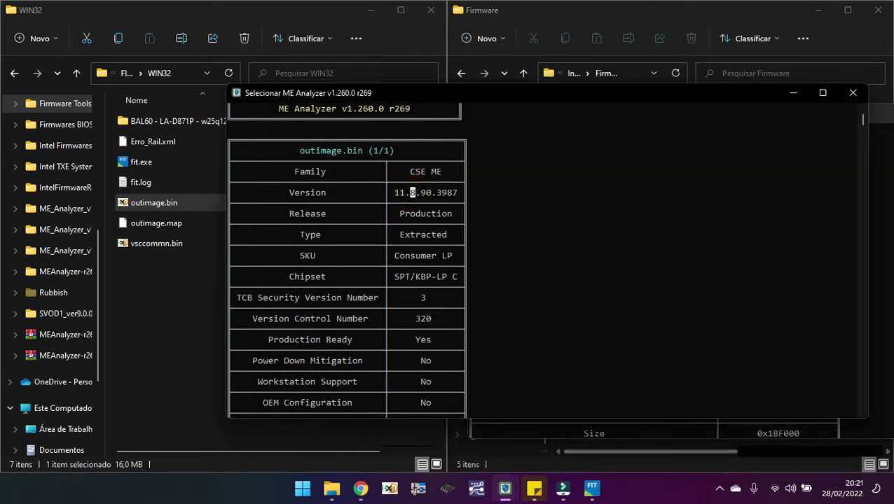
mouse_move(507, 494)
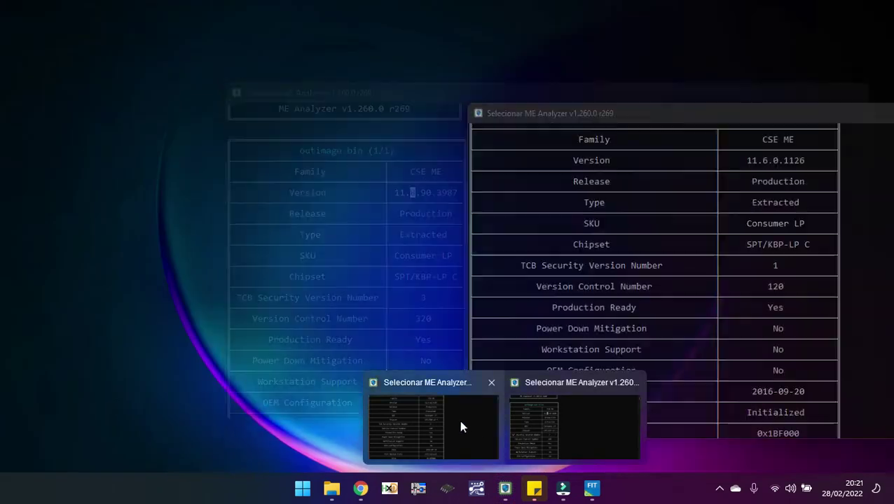
left_click(460, 427)
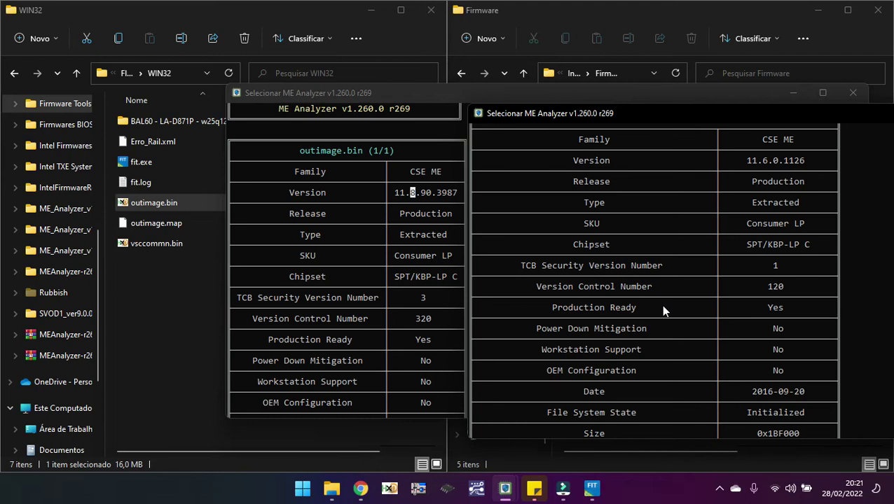
scroll(402, 304, "down", 4)
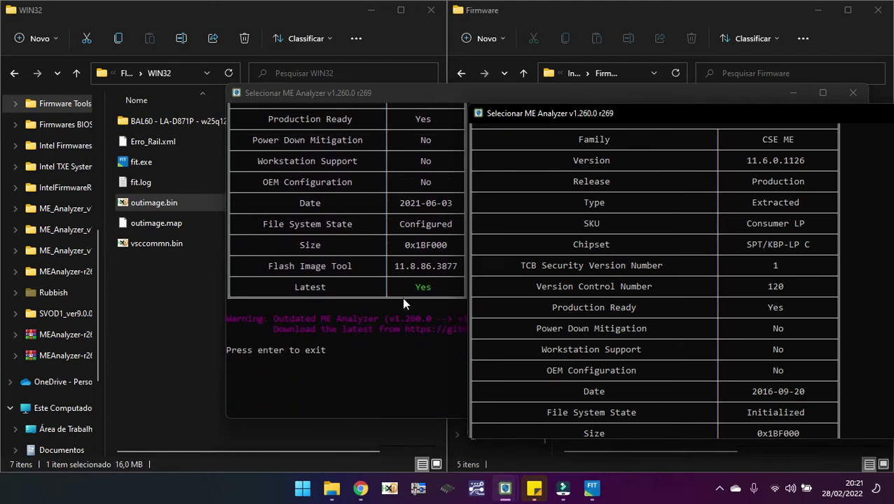
Compare the Flash Image Tool versions in the two ME Analyzer reports and close both report windows.
scroll(402, 304, "up", 1)
scroll(663, 343, "down", 2)
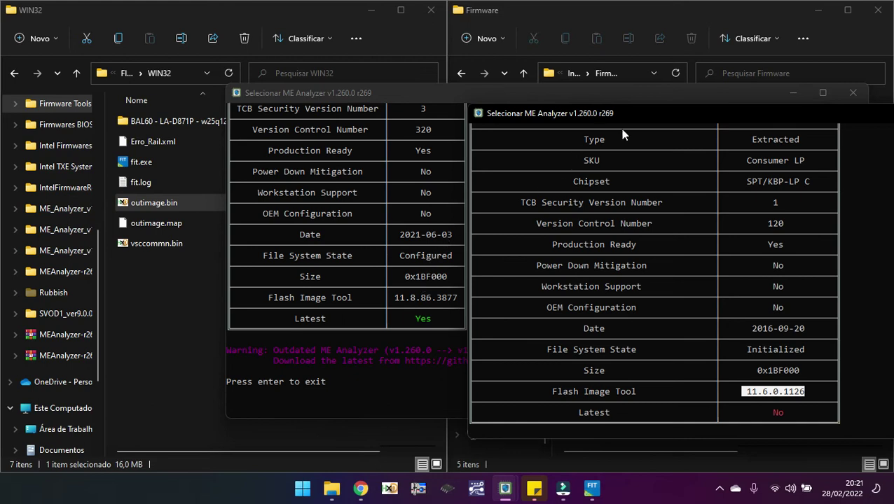
left_click_drag(792, 118, 625, 117)
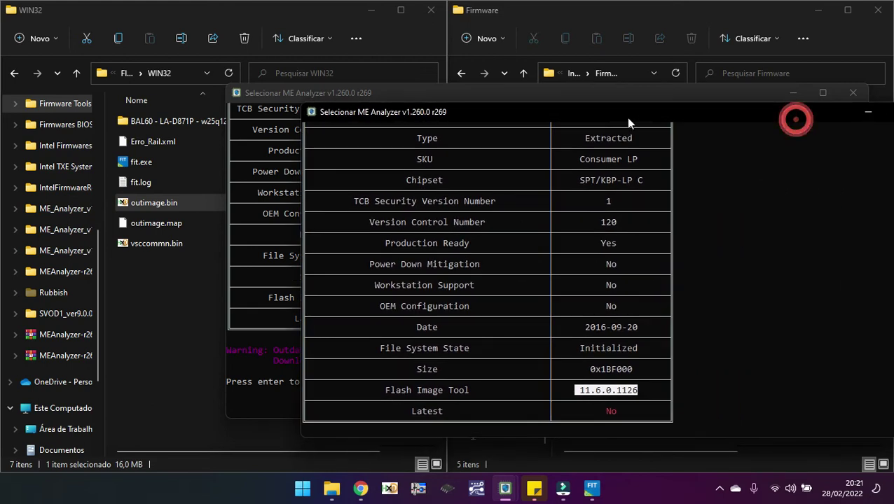
left_click_drag(763, 113, 634, 121)
left_click(773, 118)
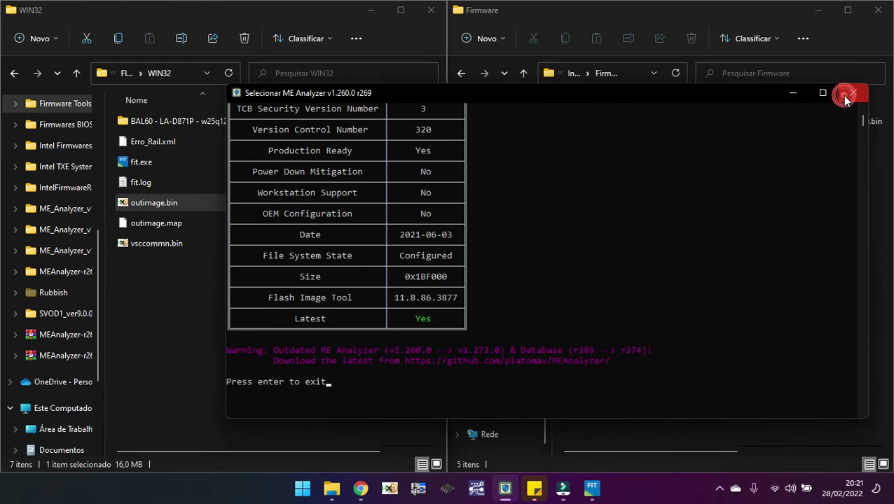
left_click(852, 93)
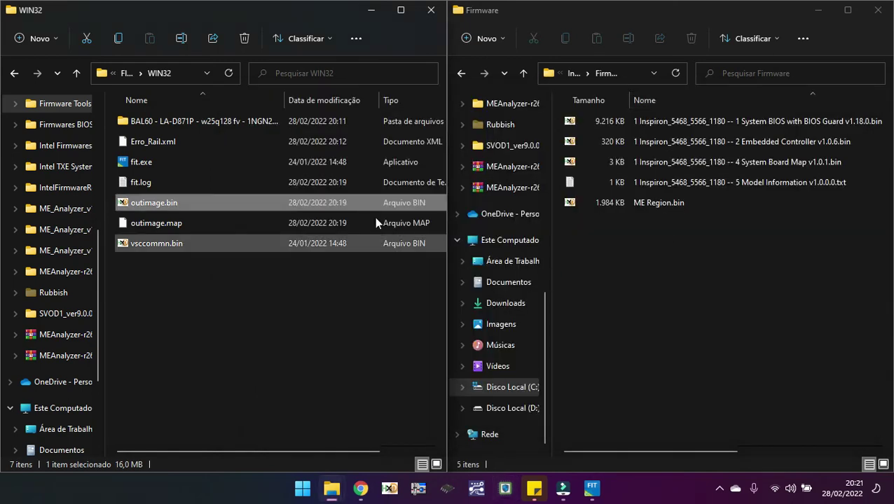
Copy the WIN32 folder path and open Xgpro with the TL866-II Plus programmer model selected.
left_click(189, 71)
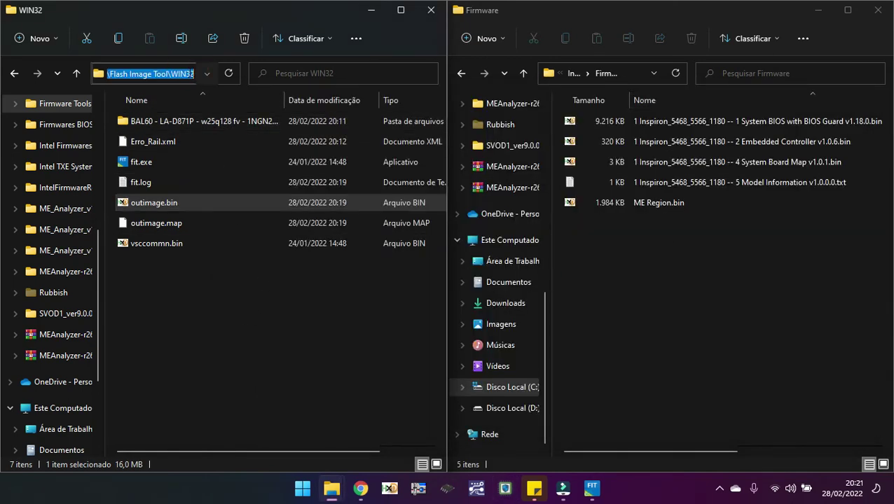
left_click(416, 488)
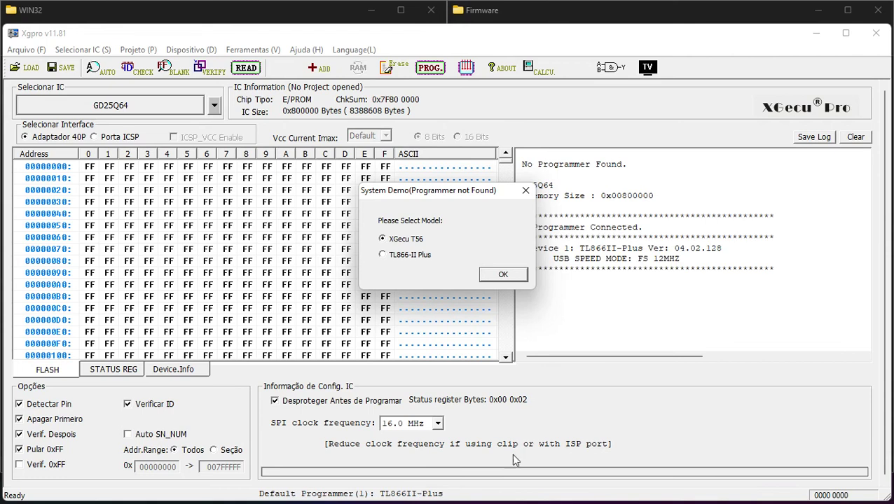
left_click(402, 254)
left_click(486, 274)
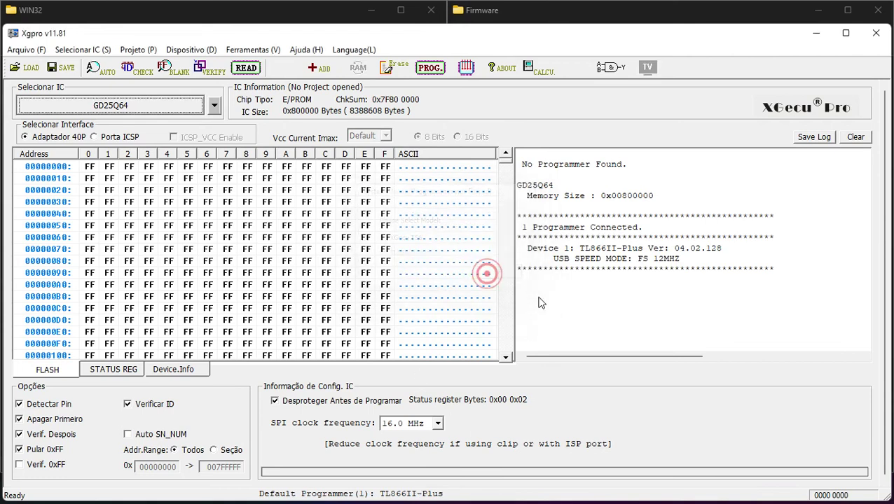
Load outimage.bin from the Flash Image Tool WIN32 folder into the buffer as a binary file with the default load options.
left_click(21, 67)
left_click(469, 186)
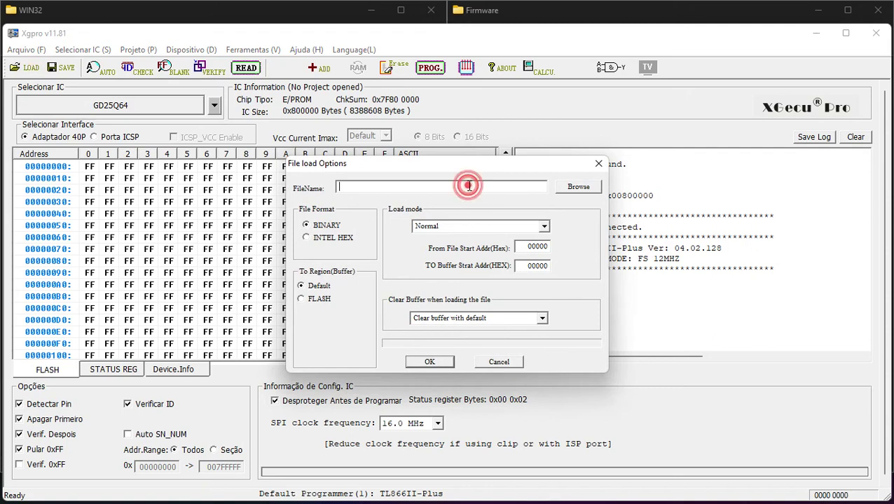
key("ctrl+v")
left_click(579, 187)
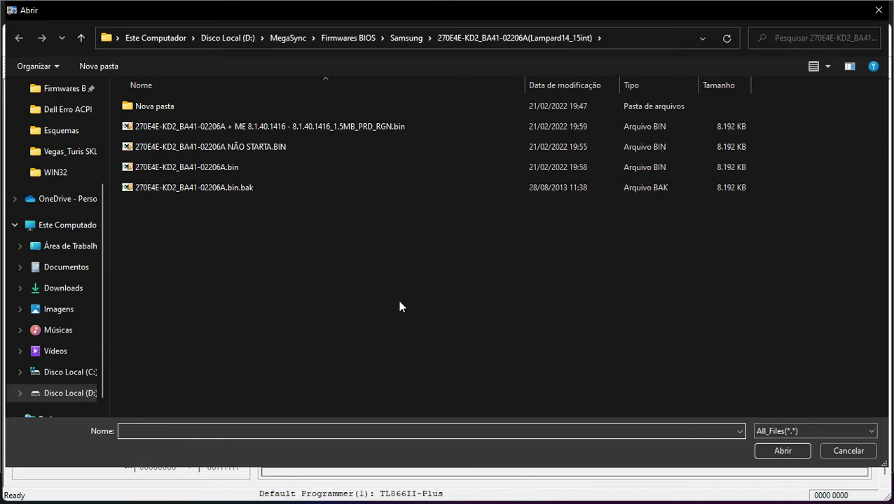
type("D:\\MegaSync\\Firmware Tools\\(CS)ME System Tools\\CSME System Tools v11 r41\\CSME System Tools v11 r41\\Flash Image Tool\\WIN32")
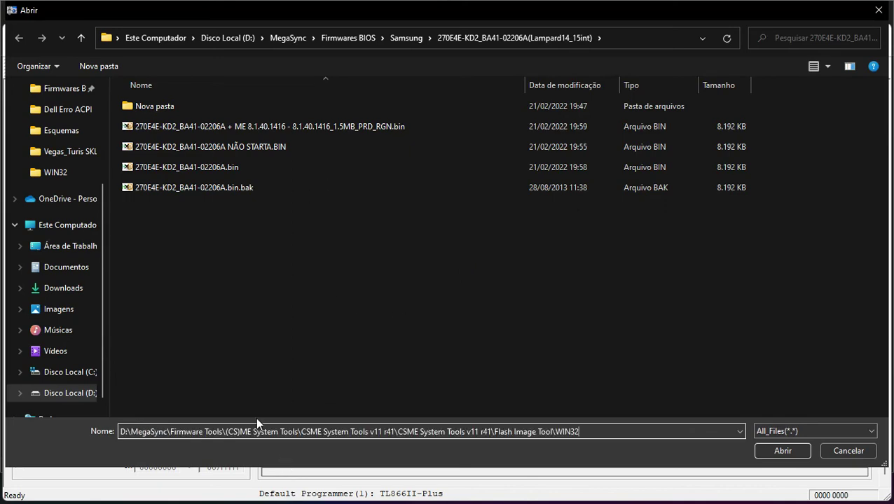
key("Return")
left_click(163, 188)
double_click(163, 188)
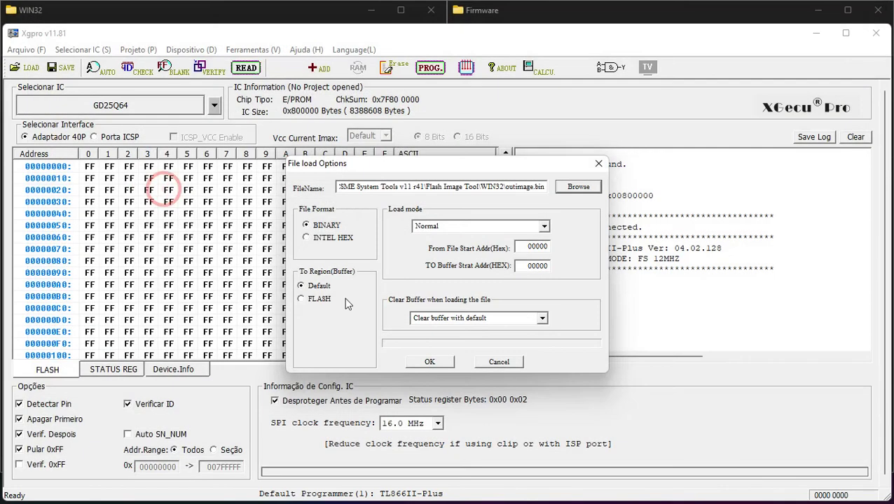
left_click(440, 363)
Try to program the loaded image to the chip with GD25Q64 as the selected device.
left_click(430, 67)
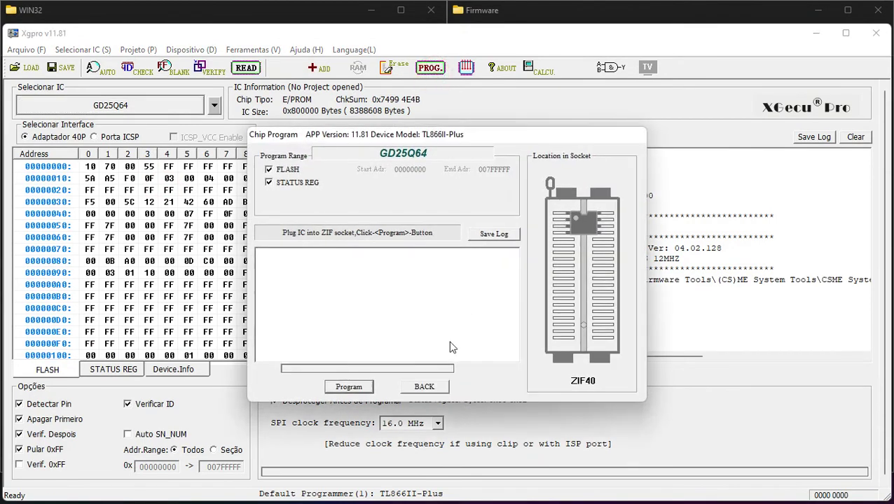
left_click(356, 393)
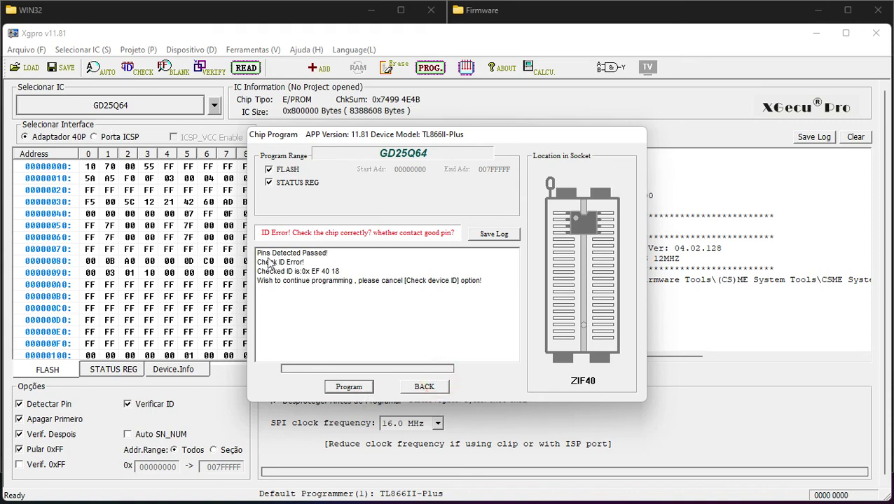
left_click(424, 387)
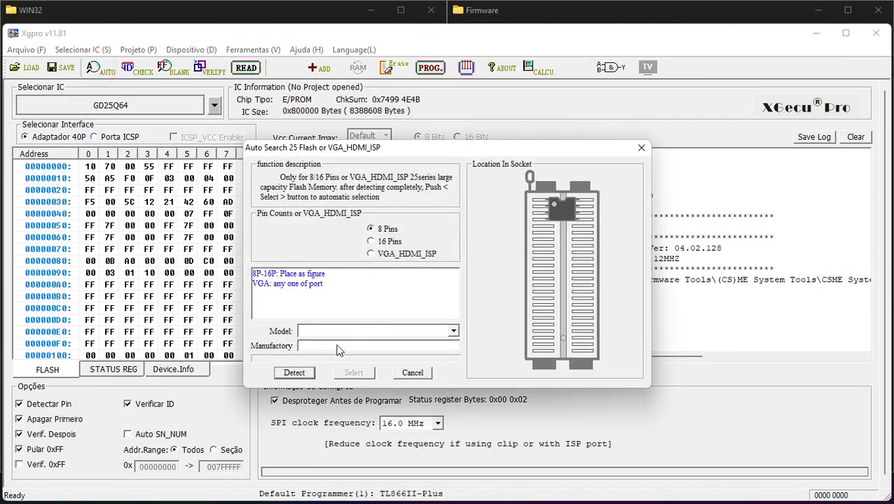
left_click(294, 373)
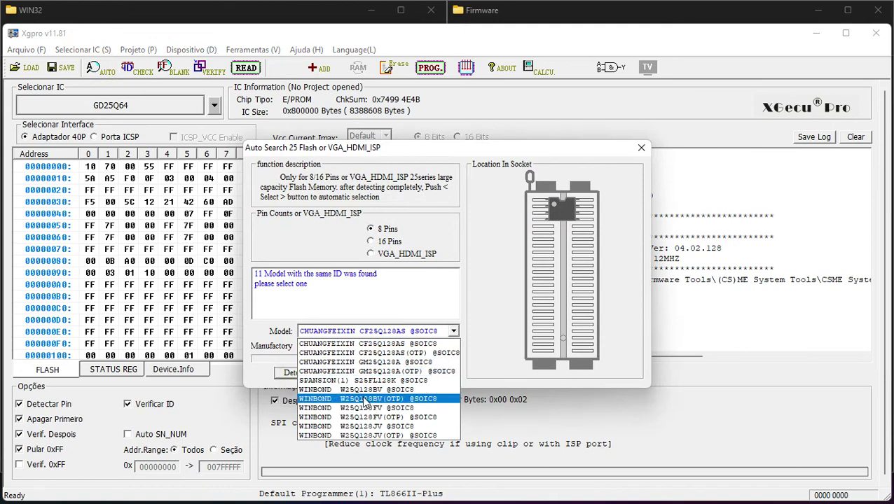
left_click(365, 389)
left_click(357, 372)
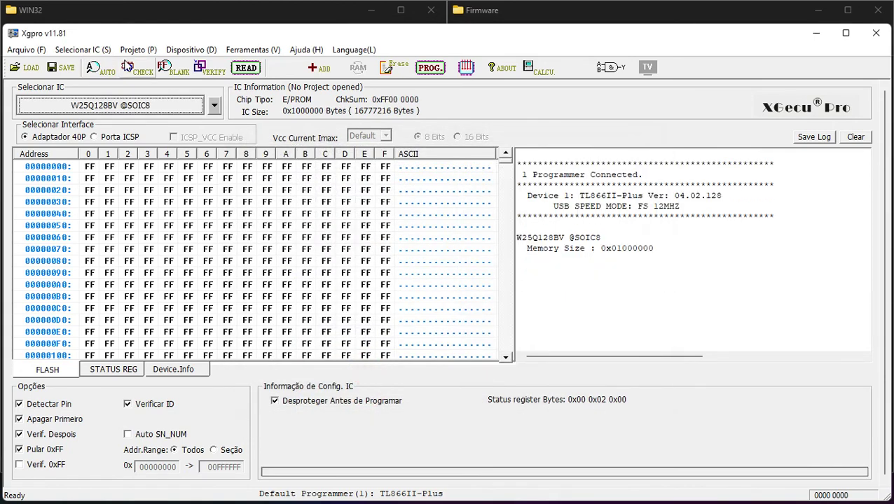
Reload outimage.bin into the buffer and program it to the W25Q128BV chip, including FLASH and STATUS REG.
left_click(32, 70)
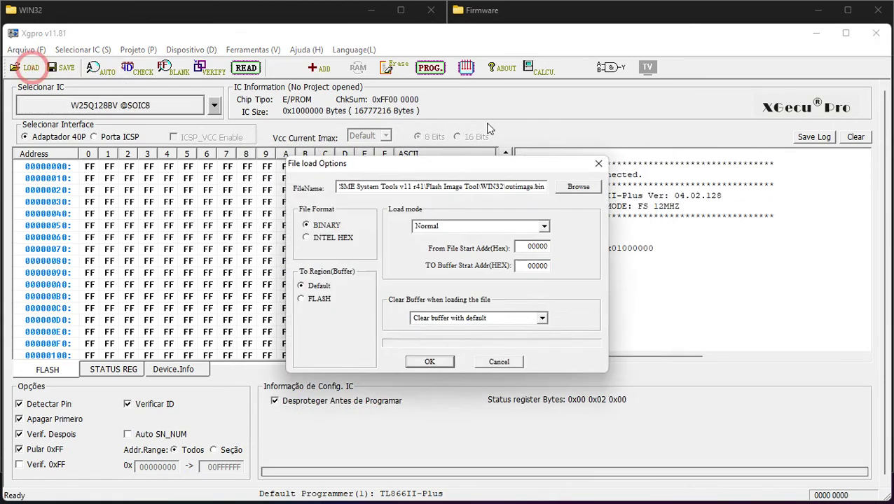
left_click(431, 361)
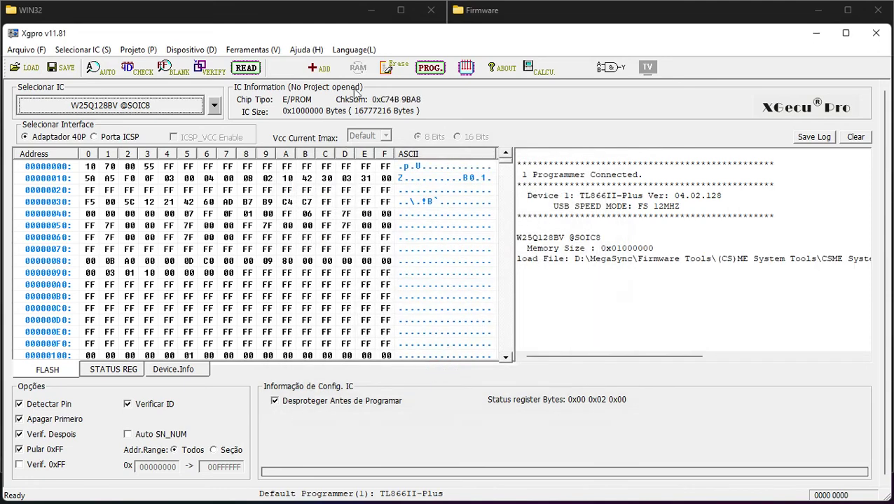
left_click(430, 68)
left_click(403, 386)
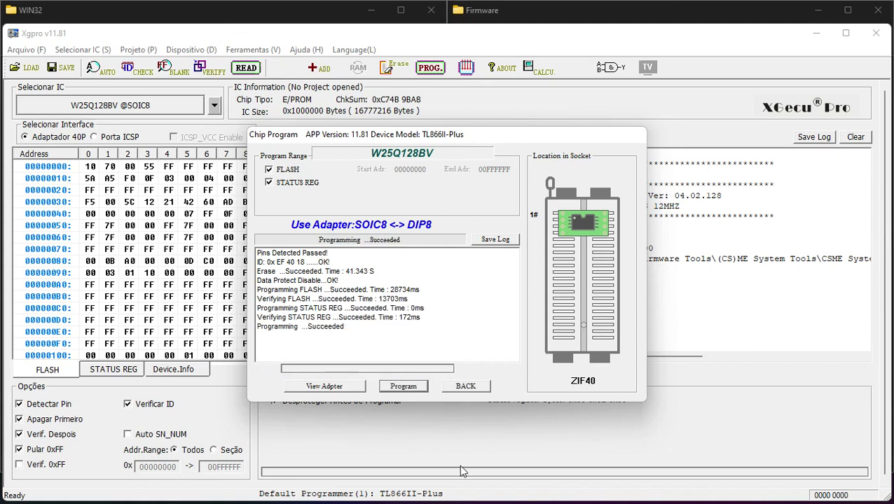
left_click(465, 386)
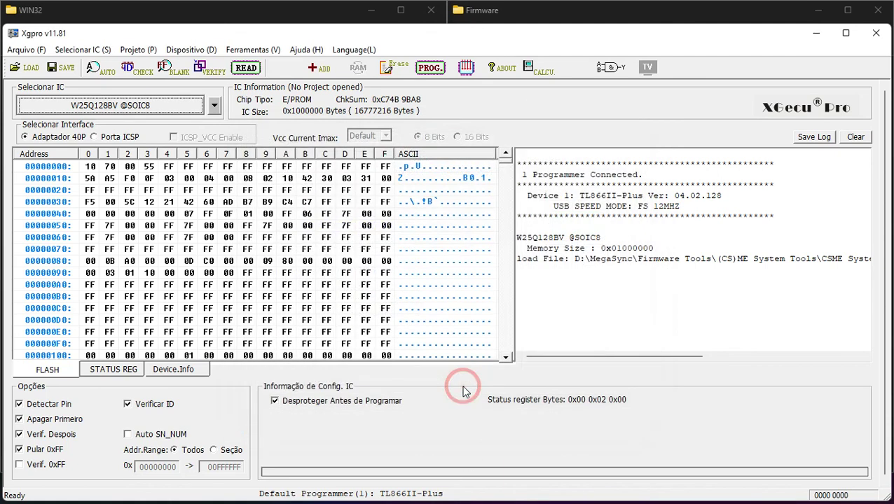
Close Xgpro and the remaining open windows, including the Firmware and WIN32 folders, to clear the desktop.
left_click(875, 33)
left_click(875, 12)
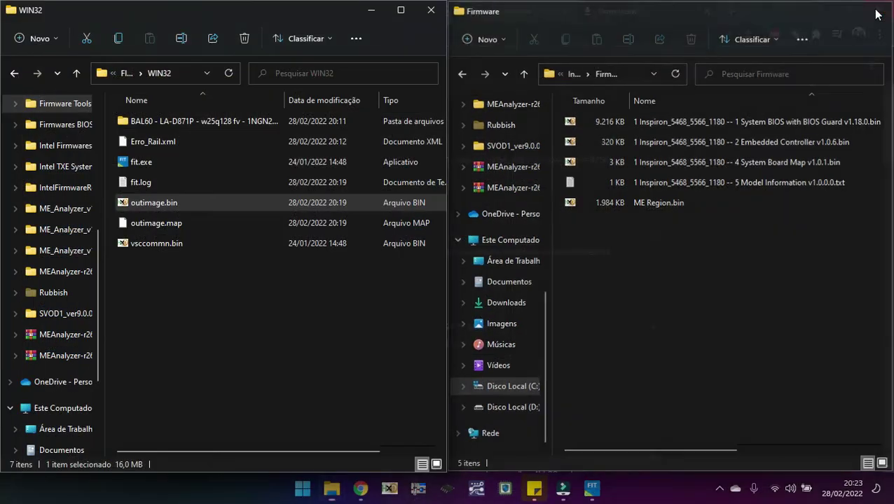
left_click(875, 14)
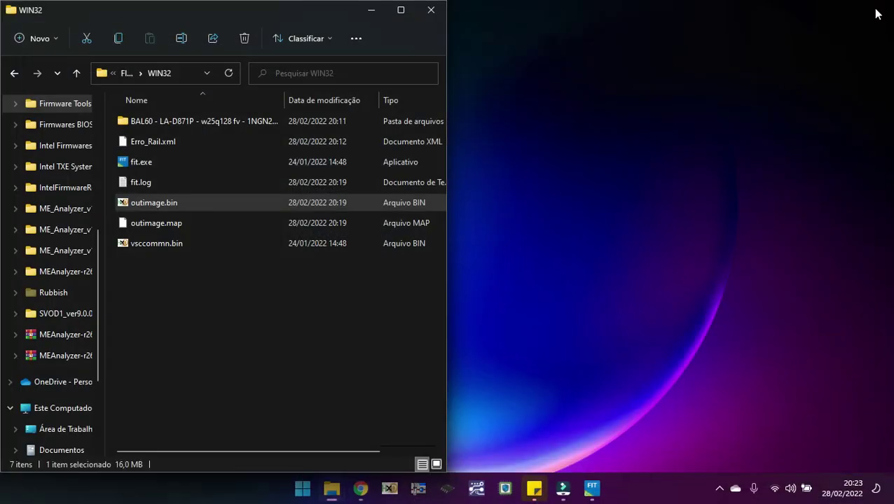
left_click(433, 10)
left_click(432, 11)
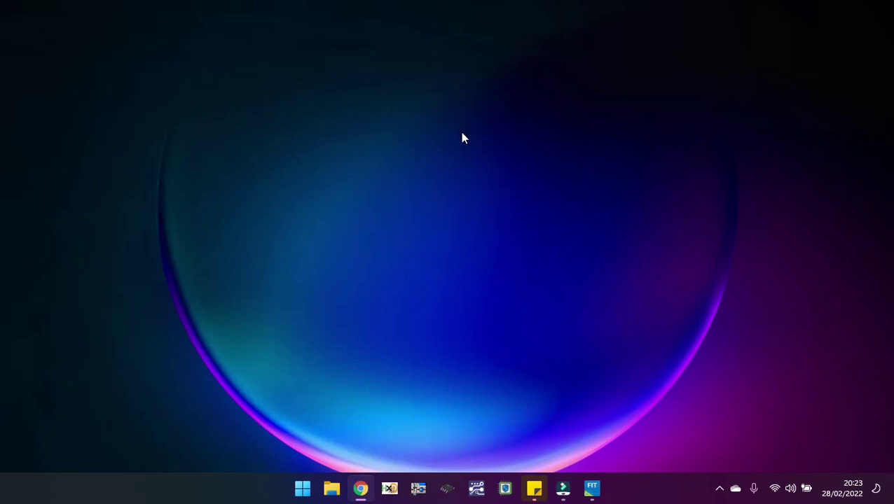